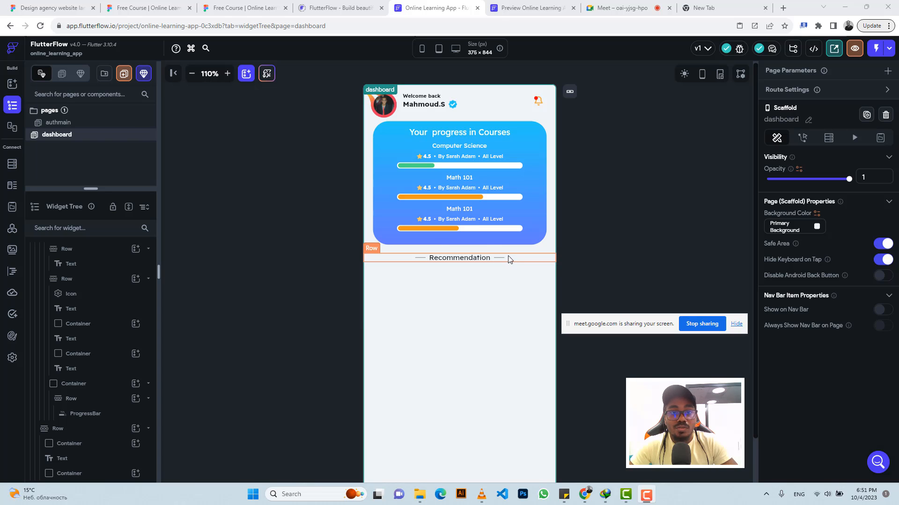
Step: Switch to the Figma design and inspect the Math 102 recommendation card's padding, layout and text styles
{"action": "left_click", "coordinate": [255, 4]}
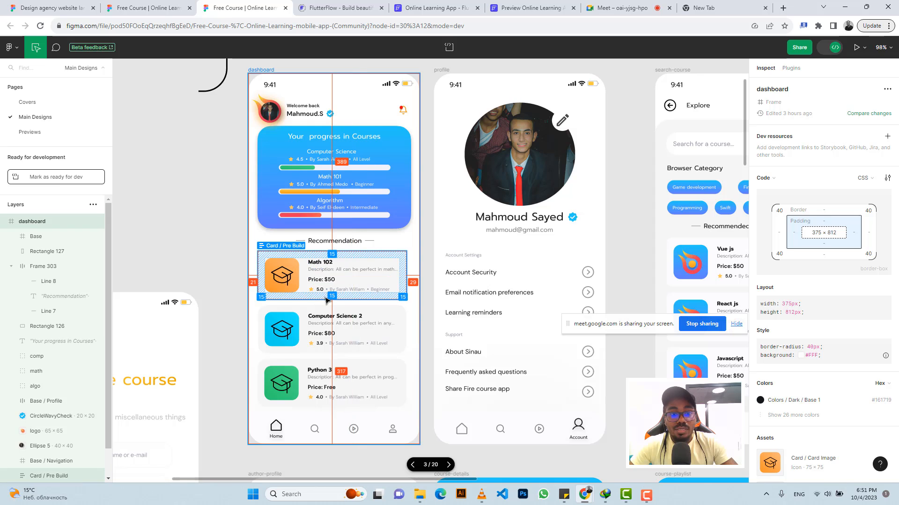
{"action": "scroll", "coordinate": [320, 302], "scroll_direction": "up", "scroll_amount": 5}
{"action": "left_click_drag", "start_coordinate": [316, 319], "coordinate": [342, 282]}
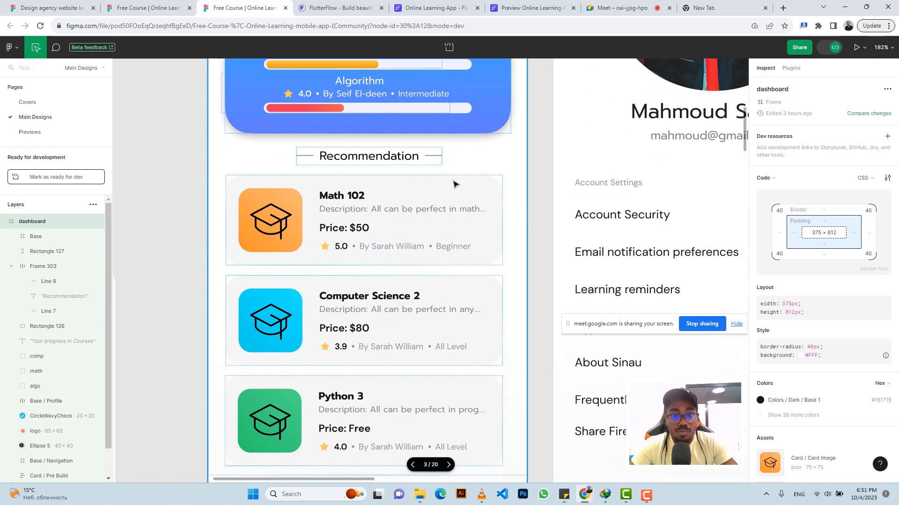
{"action": "left_click", "coordinate": [488, 187]}
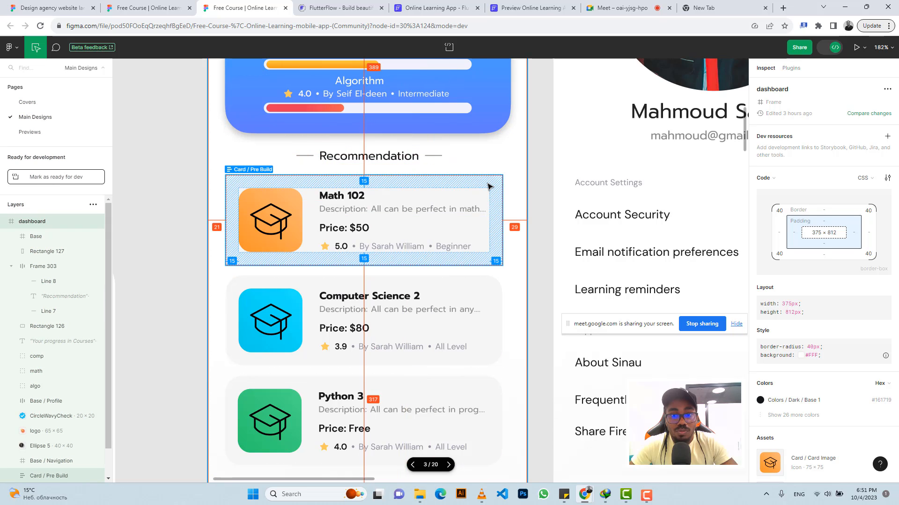
{"action": "left_click", "coordinate": [538, 173]}
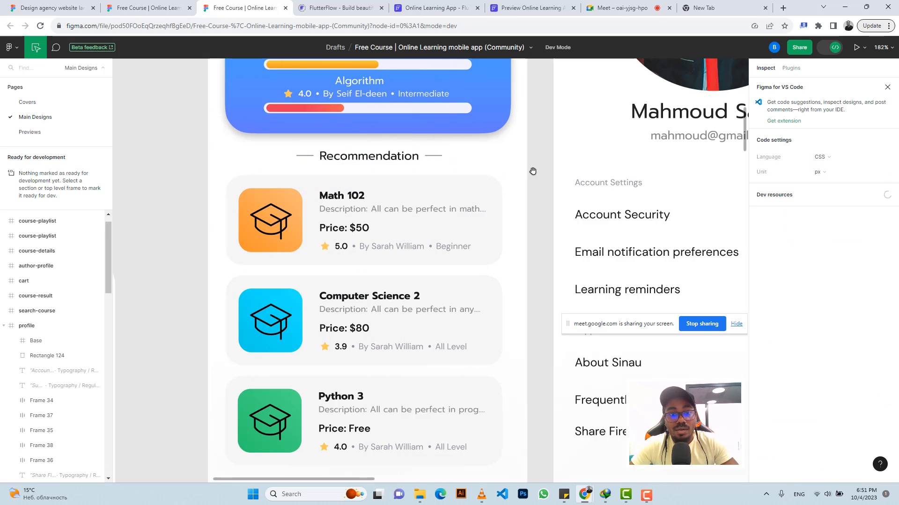
{"action": "left_click", "coordinate": [444, 185]}
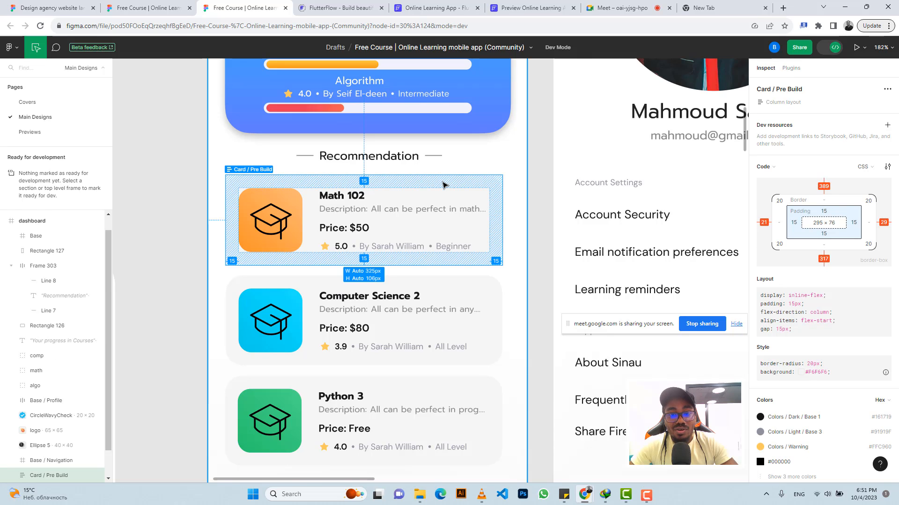
{"action": "left_click", "coordinate": [535, 179]}
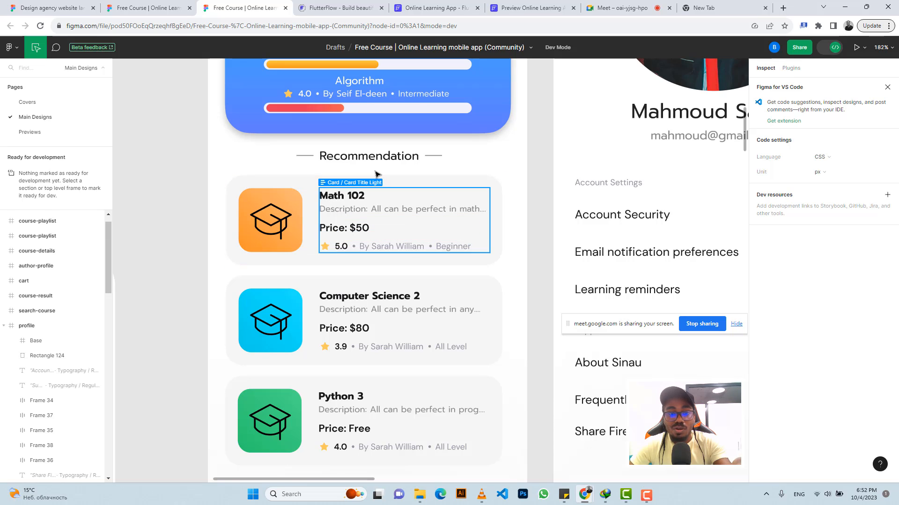
{"action": "left_click", "coordinate": [489, 187]}
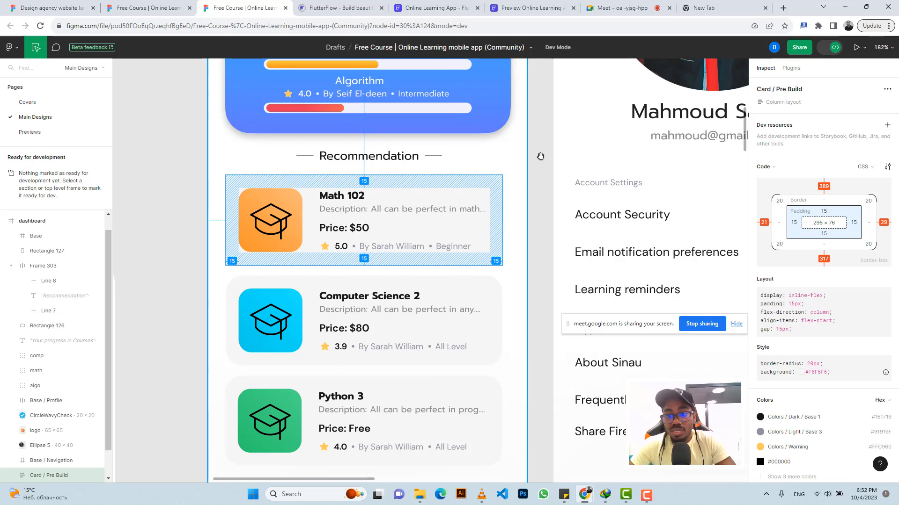
{"action": "scroll", "coordinate": [791, 422], "scroll_direction": "down", "scroll_amount": 2}
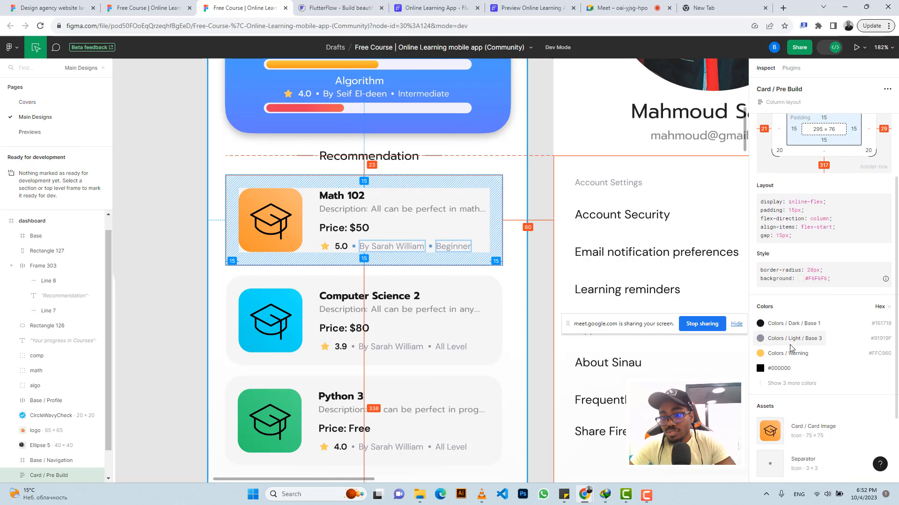
{"action": "left_click", "coordinate": [785, 384]}
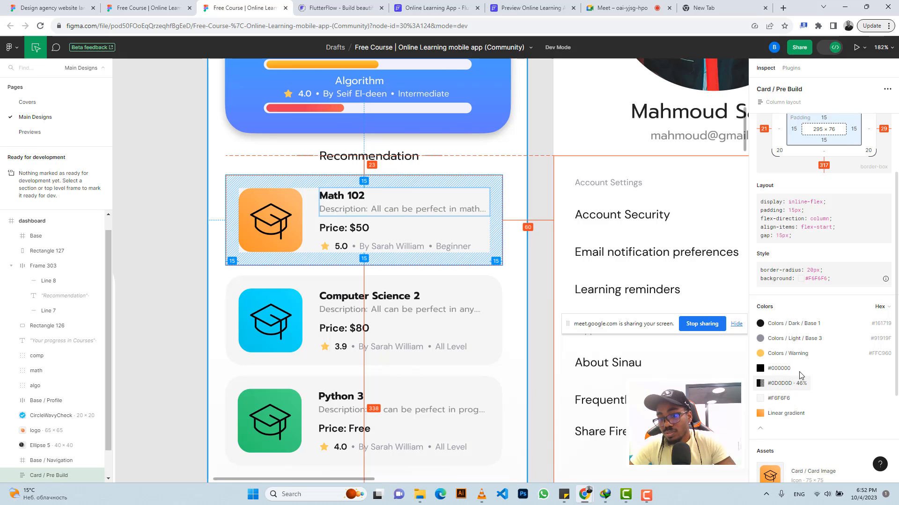
{"action": "left_click", "coordinate": [539, 136]}
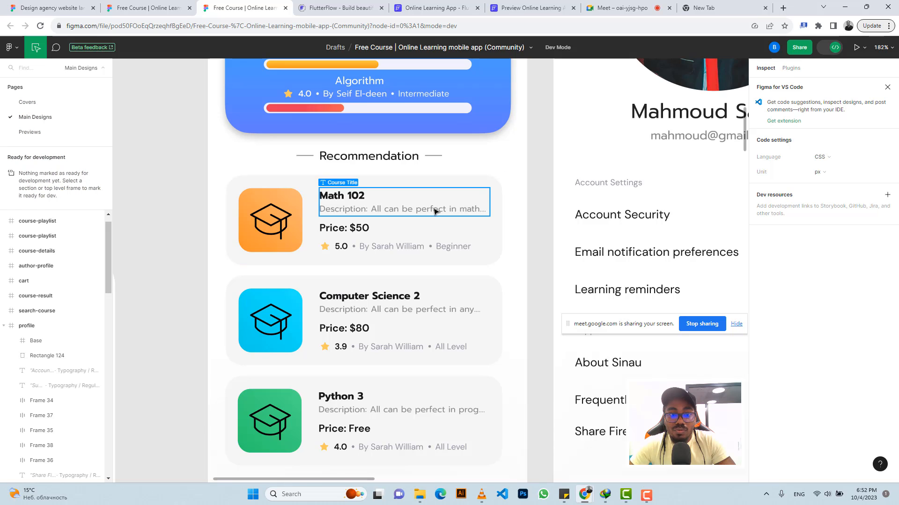
{"action": "left_click", "coordinate": [457, 184]}
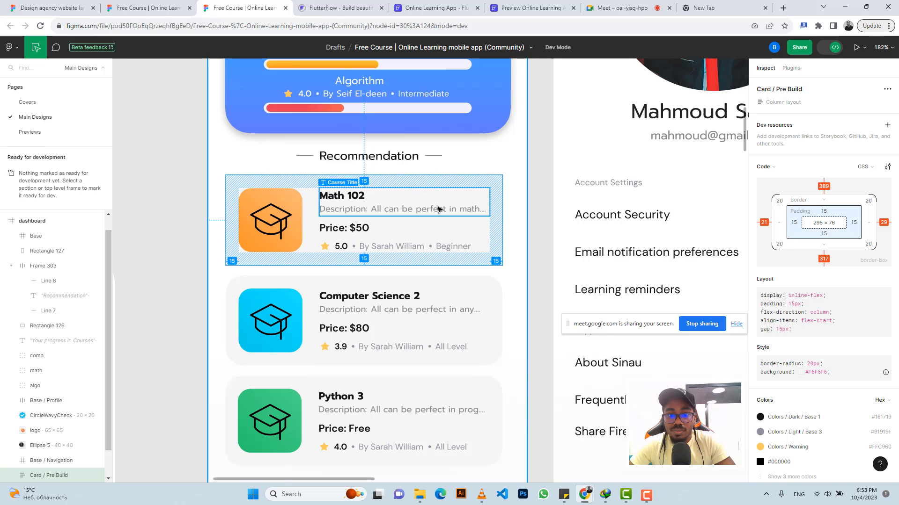
{"action": "left_click", "coordinate": [439, 210]}
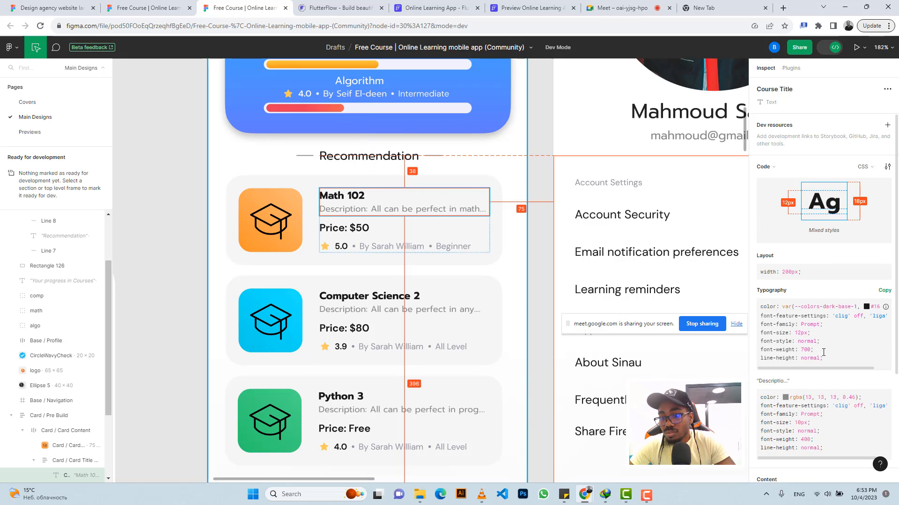
{"action": "scroll", "coordinate": [824, 353], "scroll_direction": "down", "scroll_amount": 2}
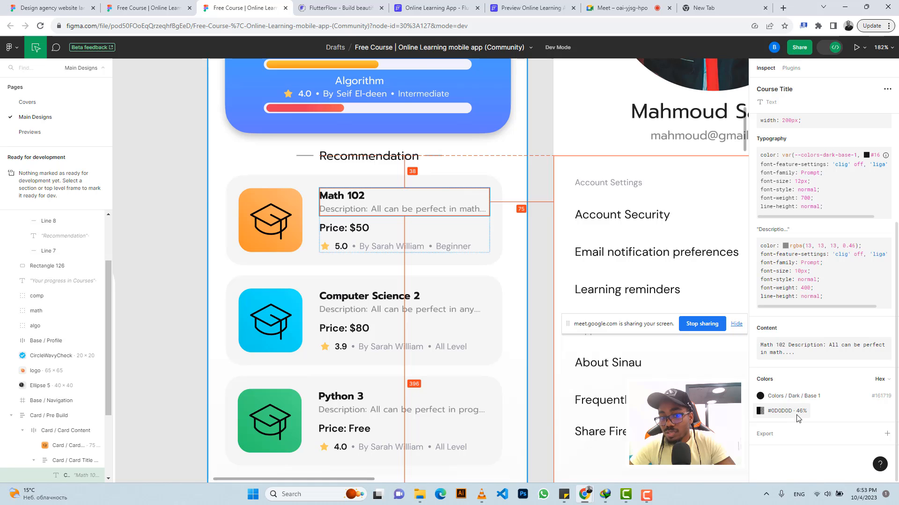
Step: Copy the card's Colors / Light / Base 3 hex code from its colour list
{"action": "left_click", "coordinate": [496, 185]}
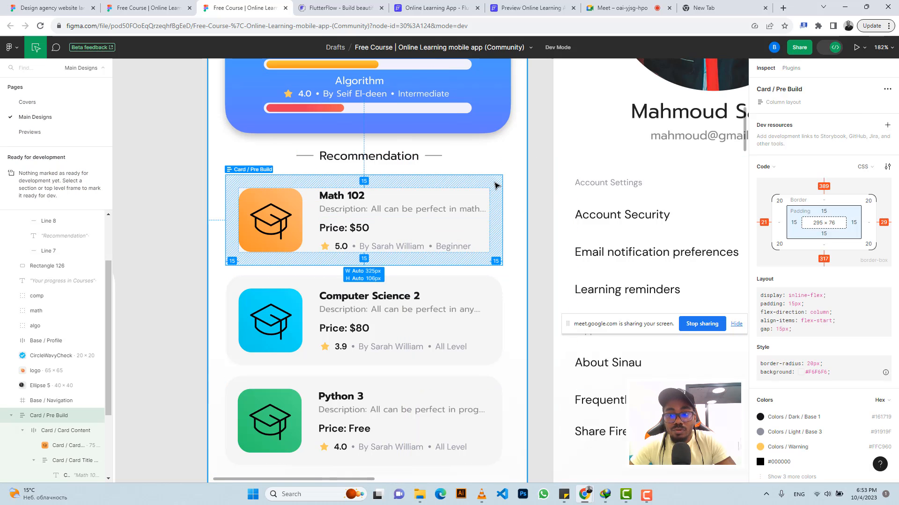
{"action": "scroll", "coordinate": [878, 343], "scroll_direction": "down", "scroll_amount": 2}
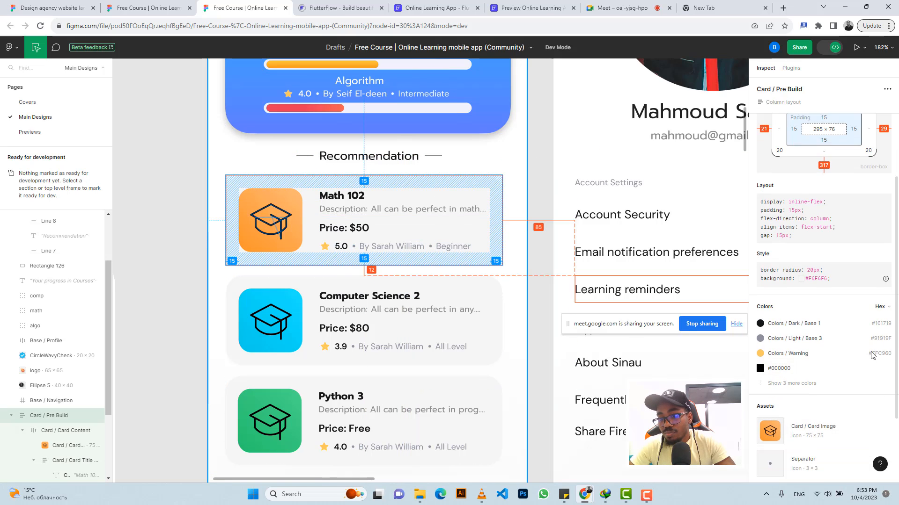
{"action": "left_click", "coordinate": [877, 339]}
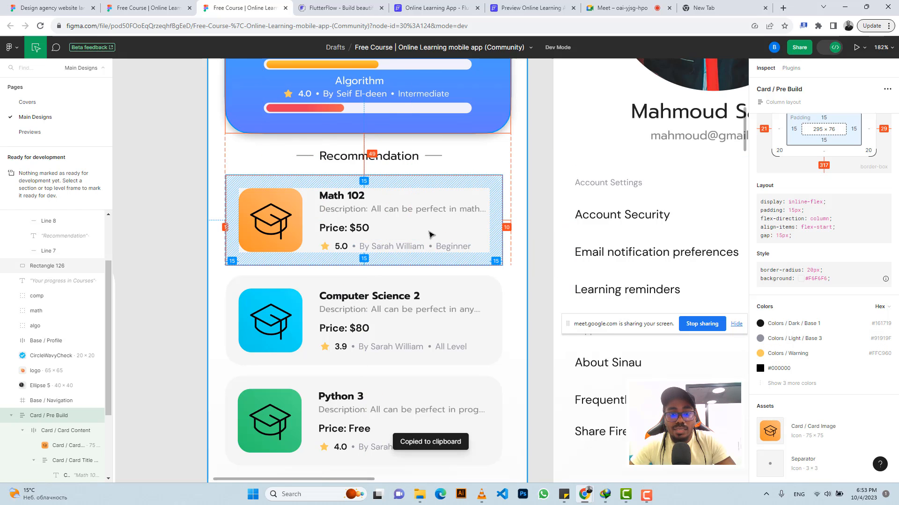
Step: Return to FlutterFlow and add a Container inside the dashboard page's main Column
{"action": "left_click", "coordinate": [433, 8]}
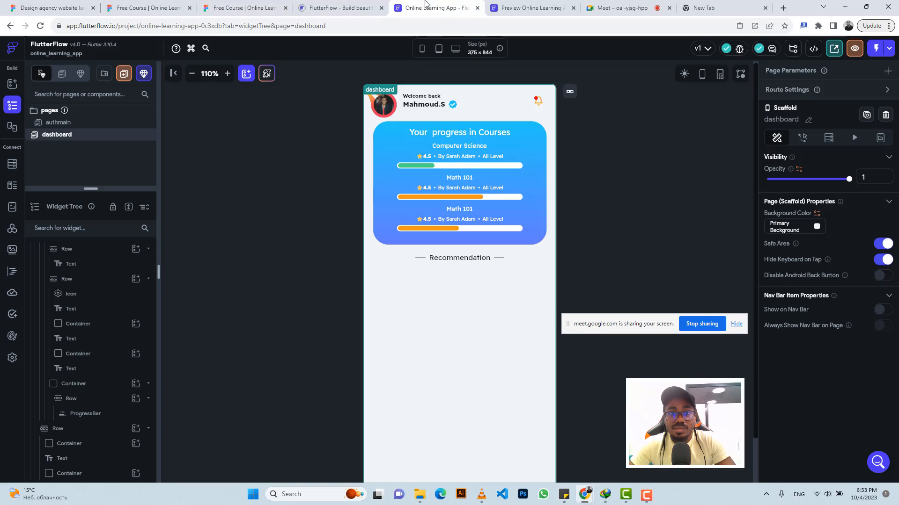
{"action": "left_click", "coordinate": [382, 301]}
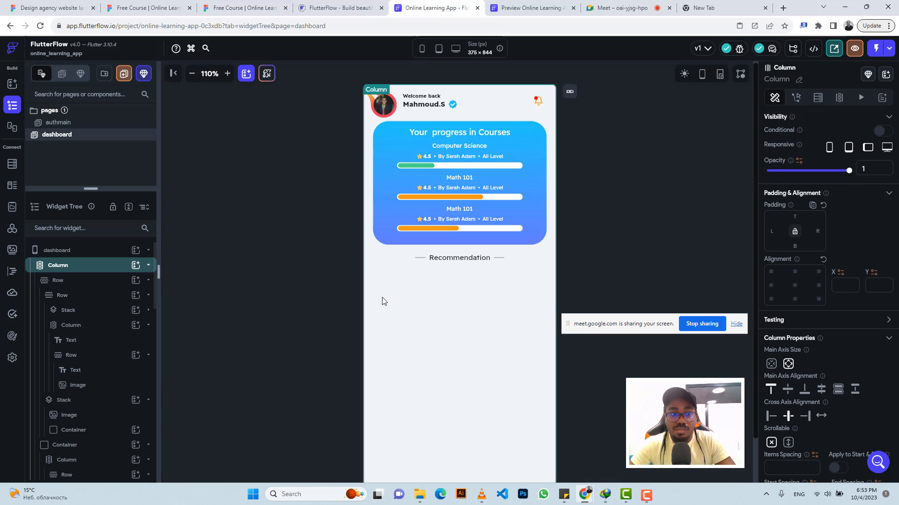
{"action": "left_click", "coordinate": [736, 323]}
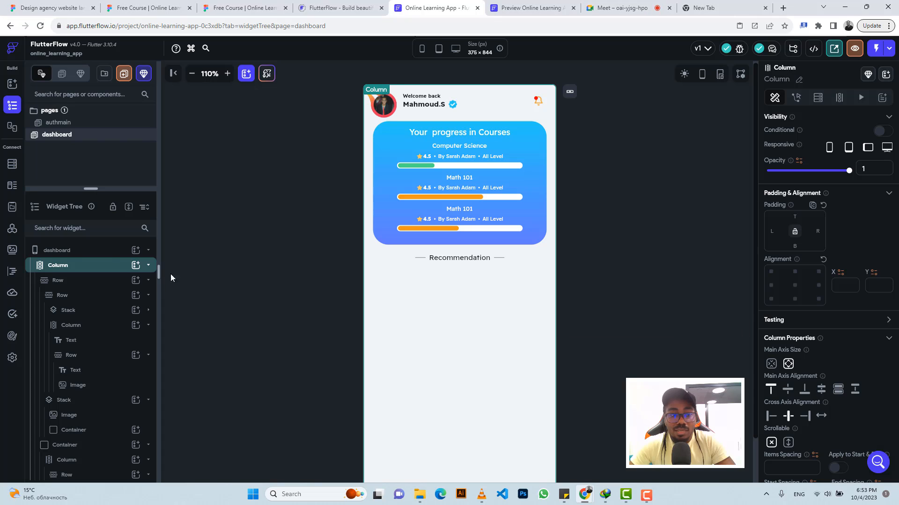
{"action": "left_click", "coordinate": [136, 265]}
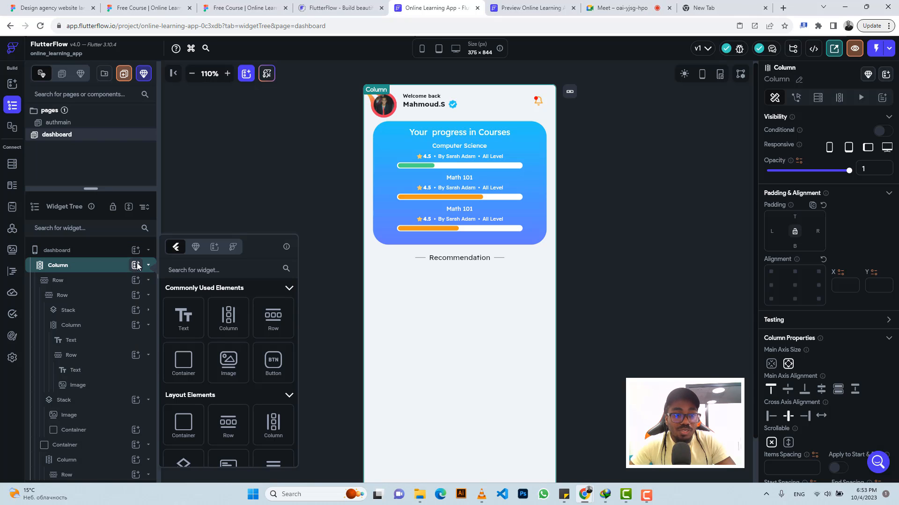
{"action": "left_click", "coordinate": [184, 371]}
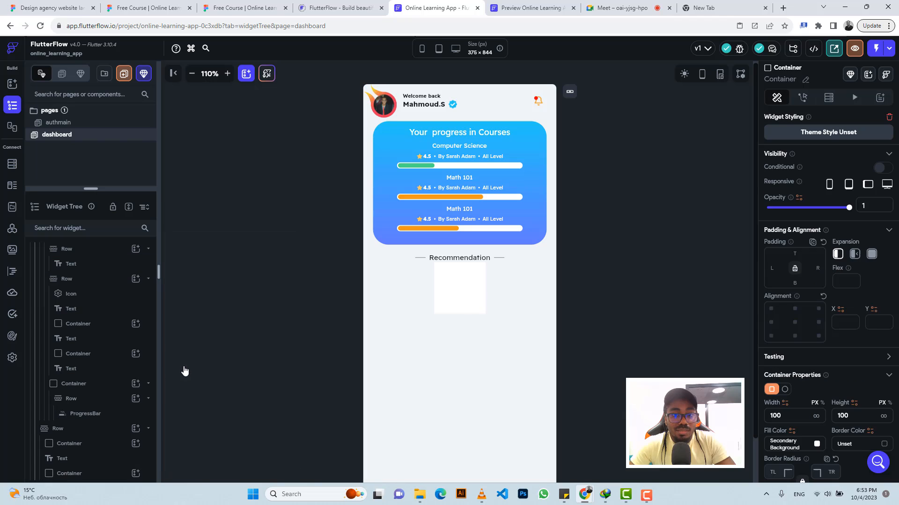
Step: Set the container's width to infinite and its height to 106
{"action": "left_click", "coordinate": [816, 417]}
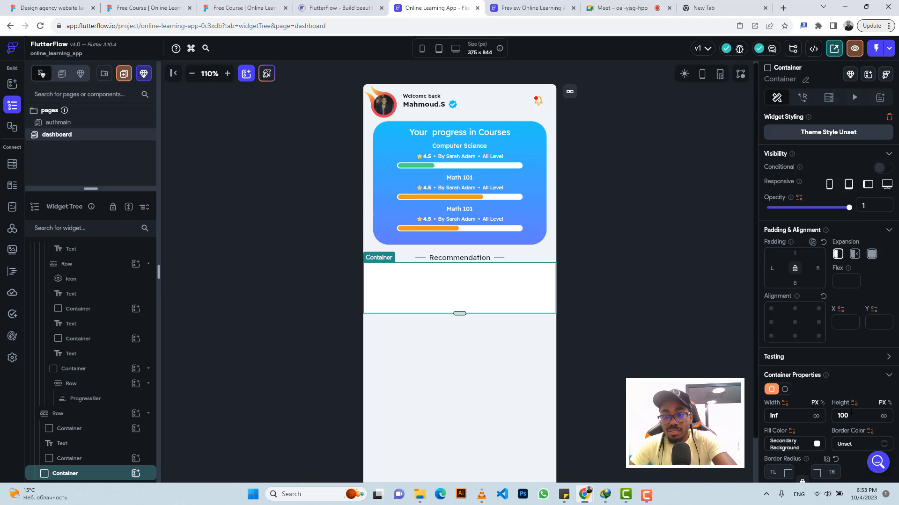
{"action": "key", "text": "BackSpace"}
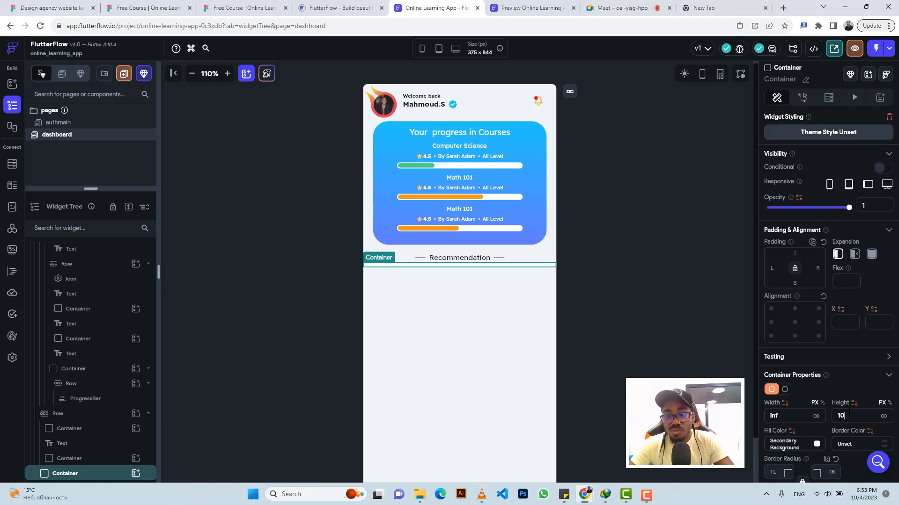
{"action": "type", "text": "6"}
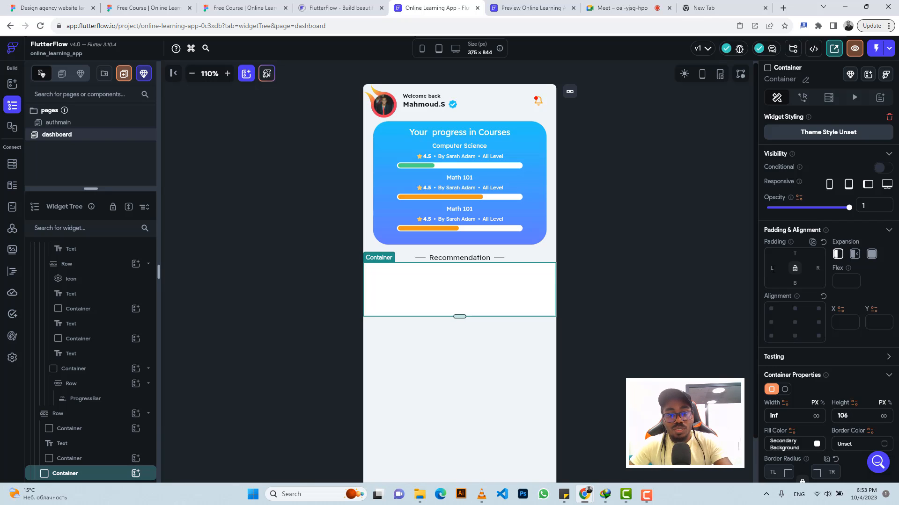
Step: Set the container's left and right padding to 21 each
{"action": "left_click", "coordinate": [772, 269]}
{"action": "type", "text": "2"}
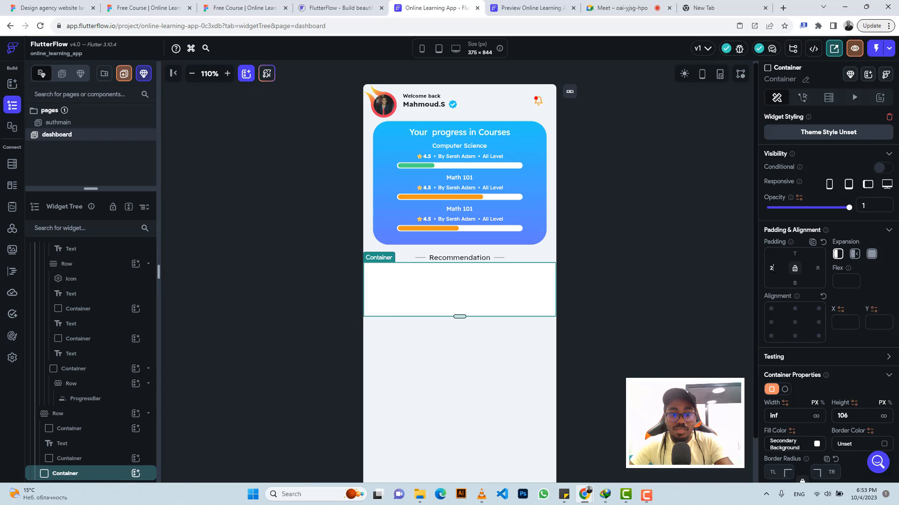
{"action": "type", "text": "1"}
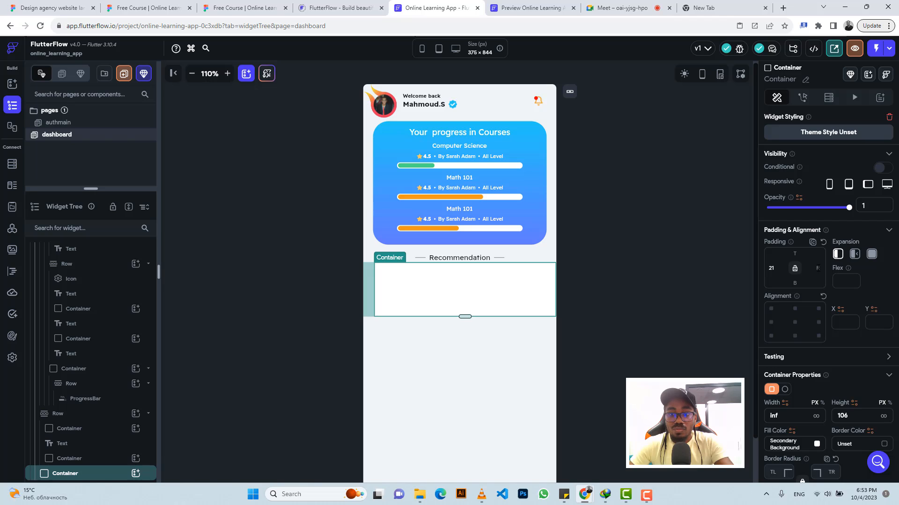
{"action": "left_click", "coordinate": [818, 268]}
{"action": "type", "text": "2"}
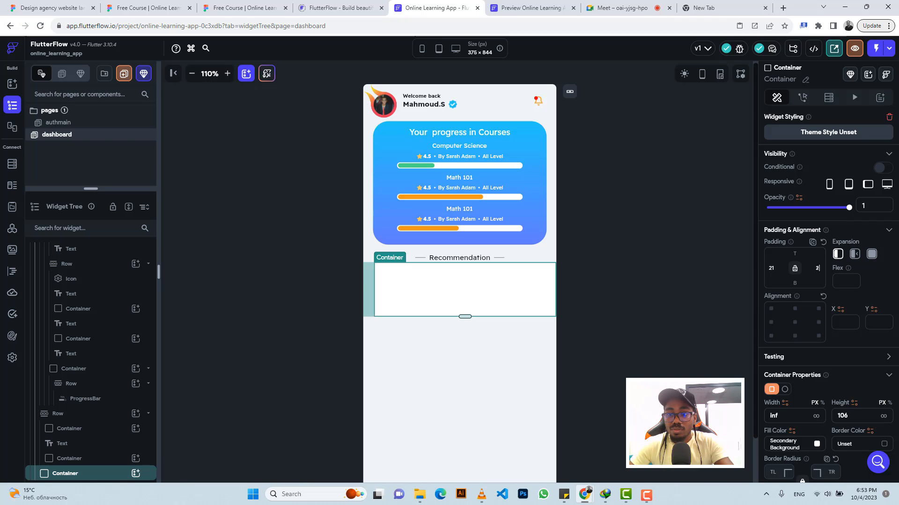
{"action": "type", "text": "1"}
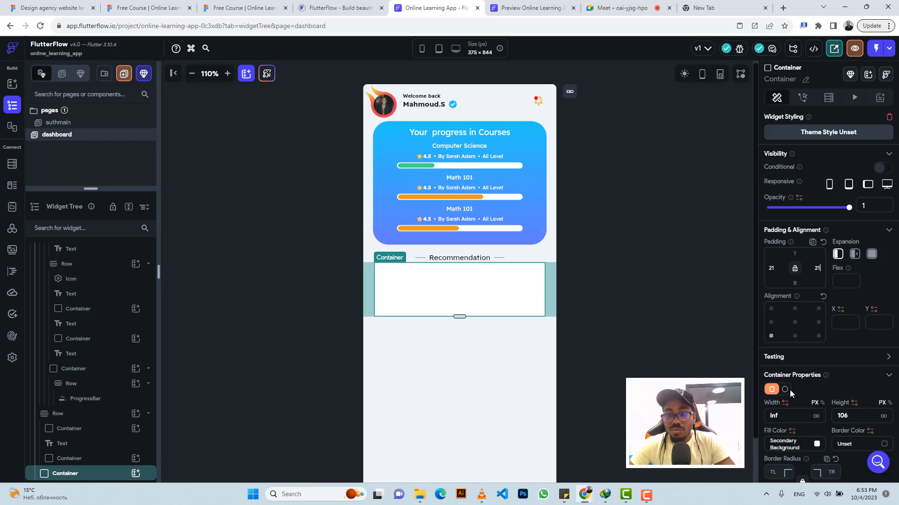
Step: Paste the copied #91919F hex code as the container's fill colour
{"action": "left_click", "coordinate": [788, 444]}
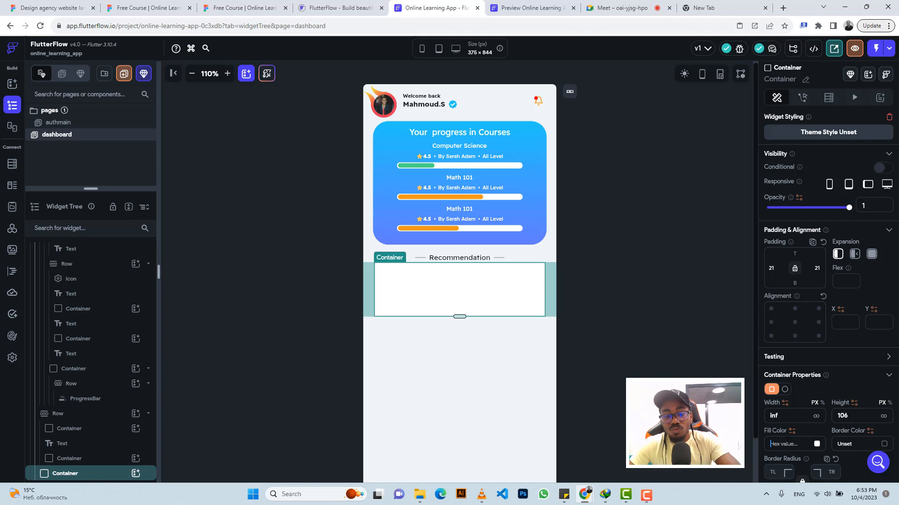
{"action": "type", "text": "#91919F"}
{"action": "key", "text": "Return"}
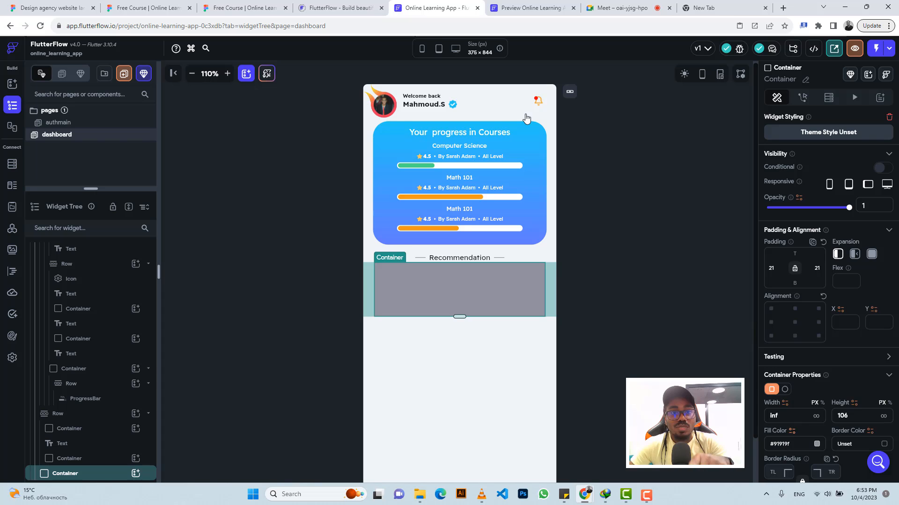
Step: Switch to Figma and copy the card's #F6F6F6 background colour from the expanded colour list
{"action": "key", "text": "ctrl+3"}
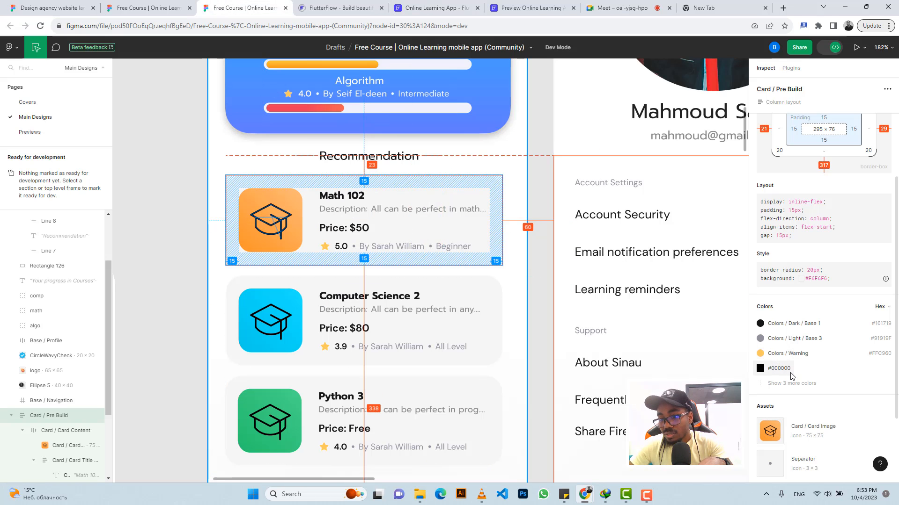
{"action": "left_click", "coordinate": [781, 384]}
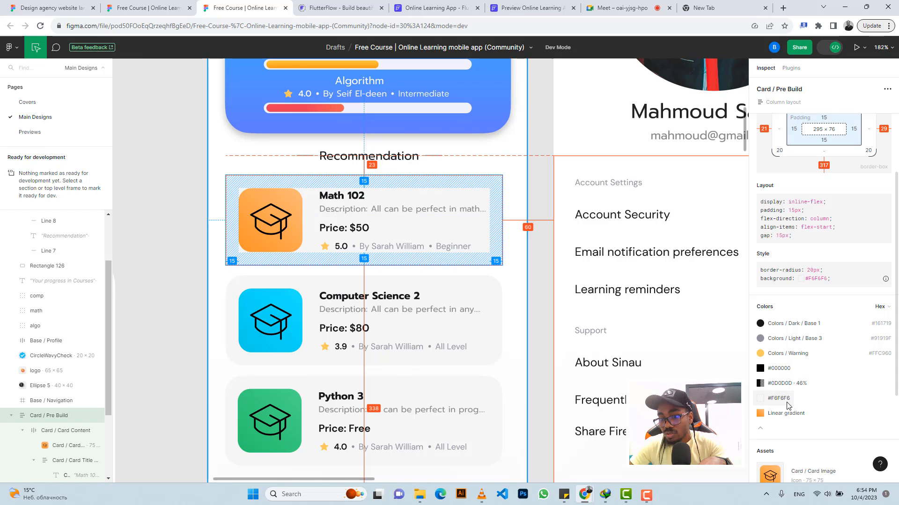
{"action": "left_click", "coordinate": [784, 400]}
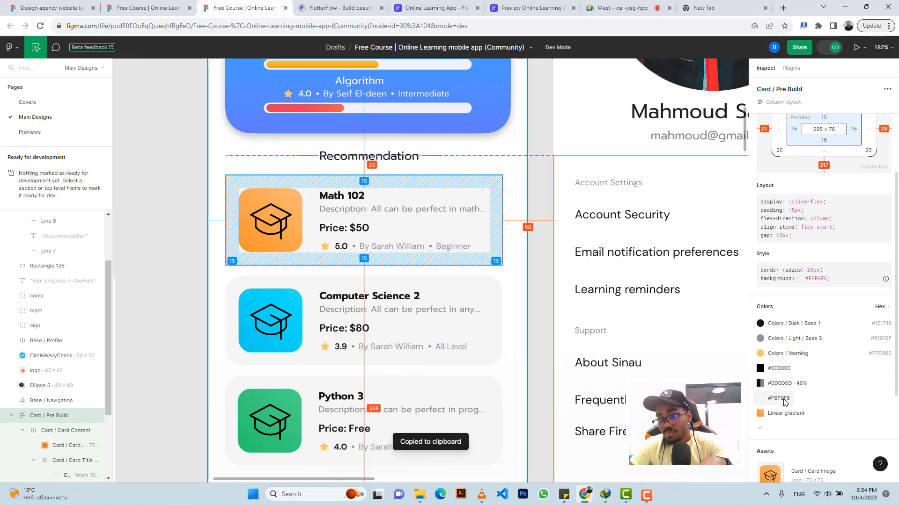
Step: Back in FlutterFlow, paste #F6F6F6 as the recommendation container's fill colour
{"action": "left_click", "coordinate": [423, 7]}
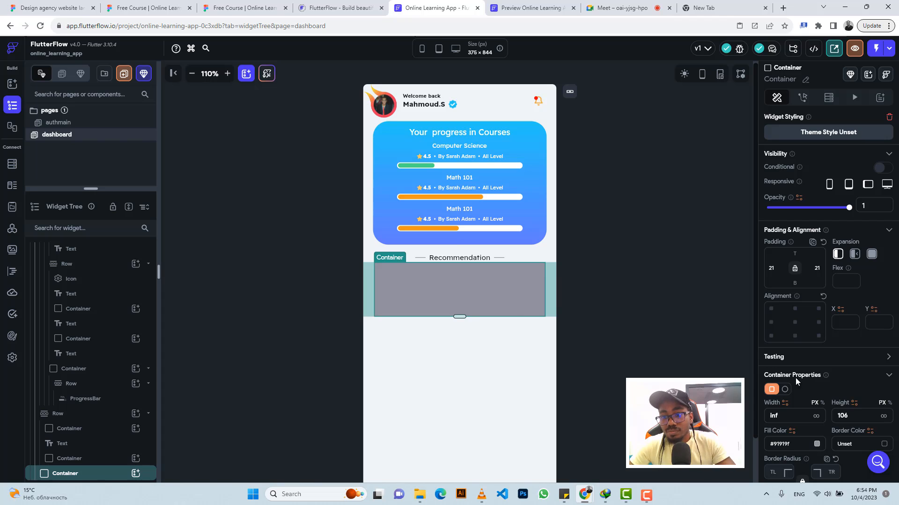
{"action": "left_click", "coordinate": [793, 443]}
{"action": "key", "text": "ctrl+a"}
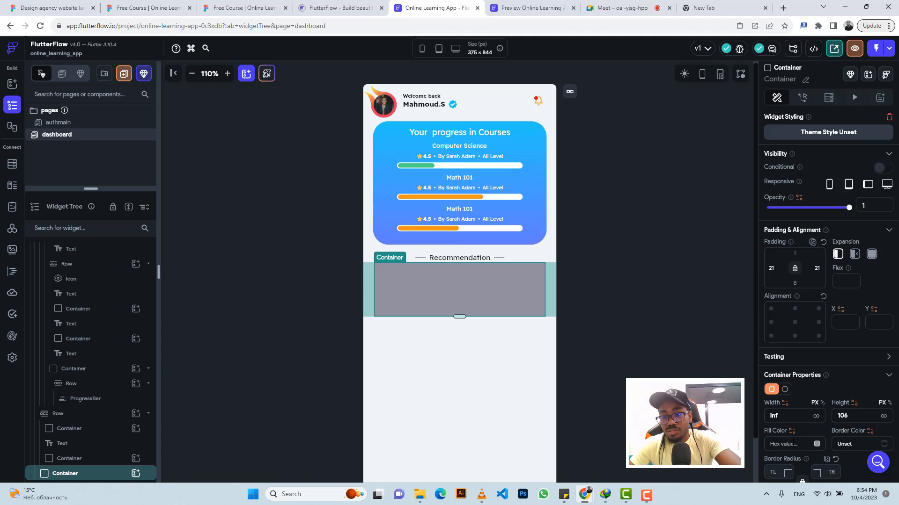
{"action": "key", "text": "ctrl+v"}
{"action": "key", "text": "Return"}
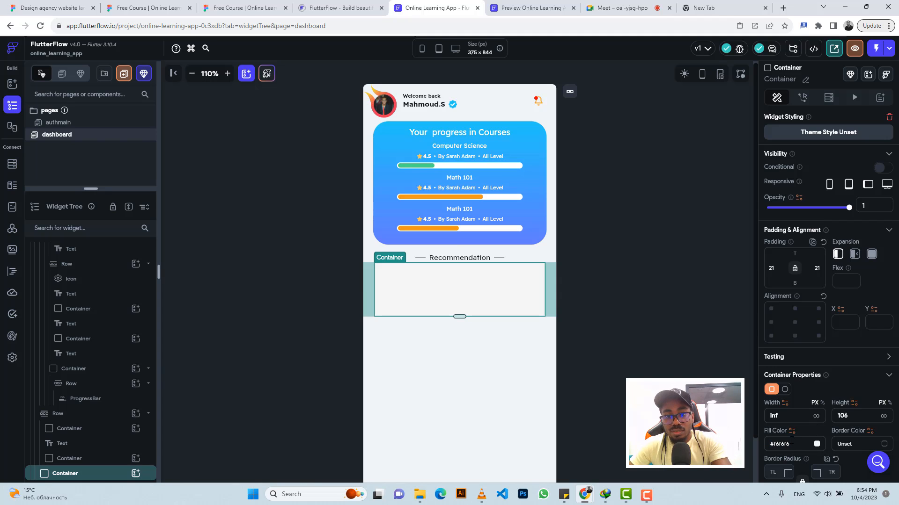
Step: Wrap the page's main Column in a Container and set that container's width and height to infinite
{"action": "left_click", "coordinate": [628, 253]}
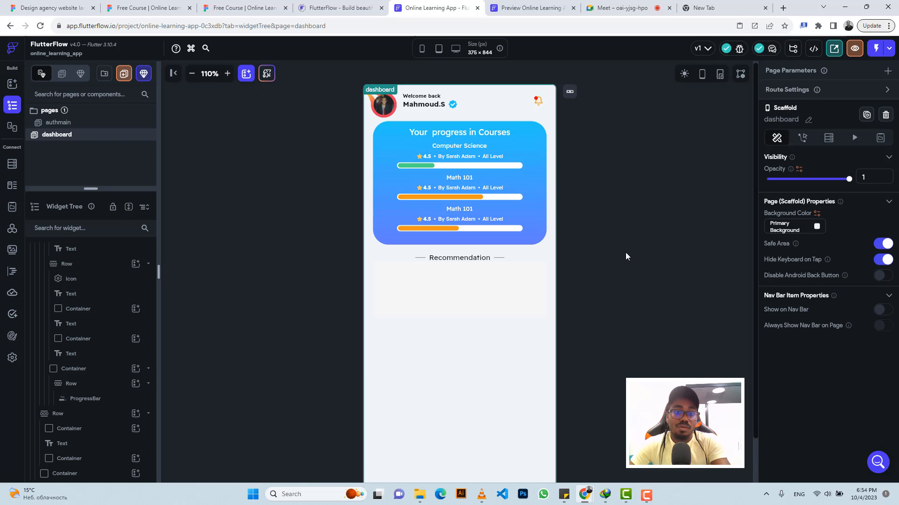
{"action": "left_click", "coordinate": [413, 302]}
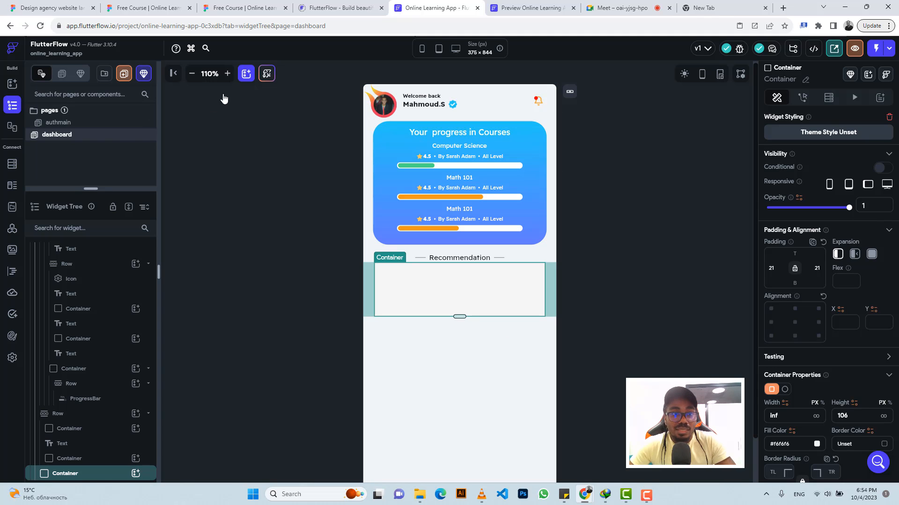
{"action": "left_click", "coordinate": [227, 73]}
{"action": "left_click", "coordinate": [227, 73]}
{"action": "left_click", "coordinate": [226, 75]}
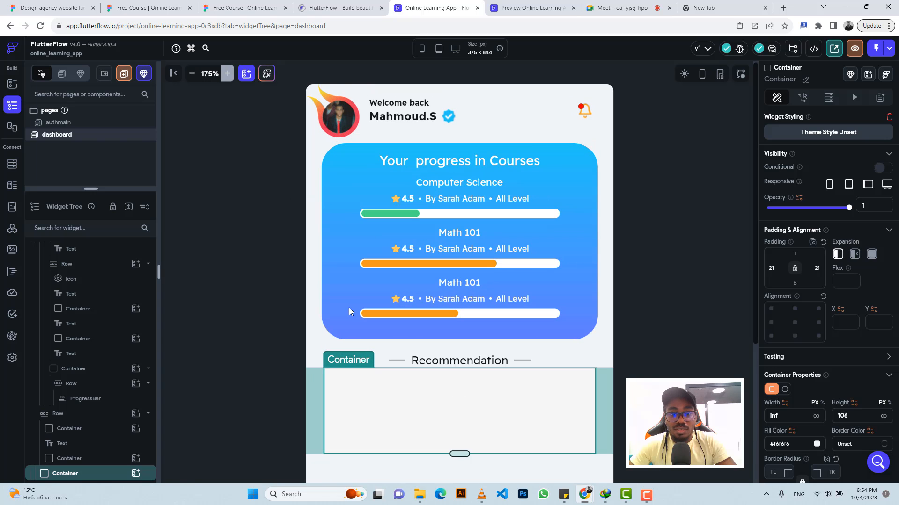
{"action": "left_click", "coordinate": [255, 313]}
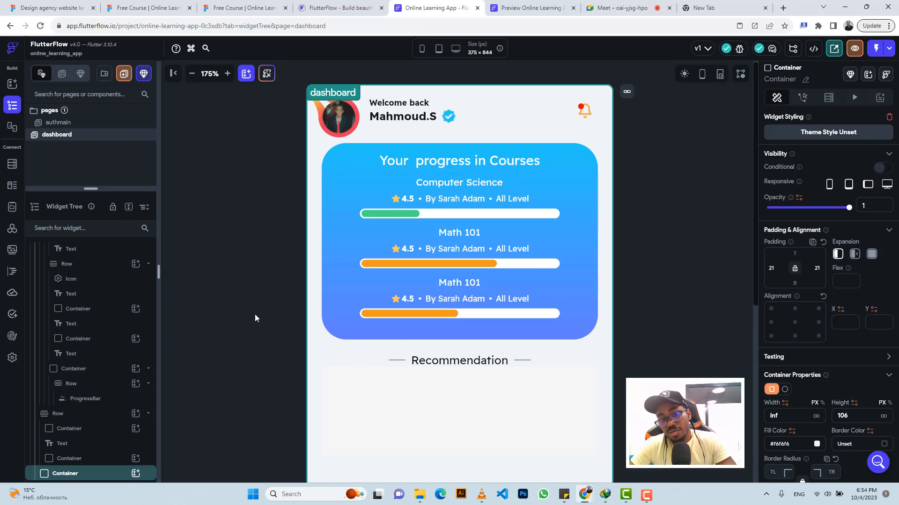
{"action": "scroll", "coordinate": [83, 269], "scroll_direction": "up", "scroll_amount": 5}
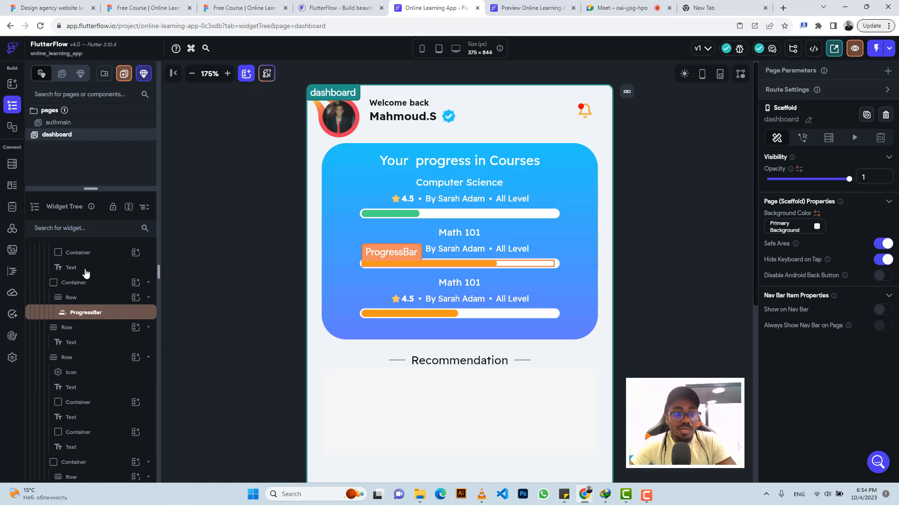
{"action": "left_click", "coordinate": [322, 393]}
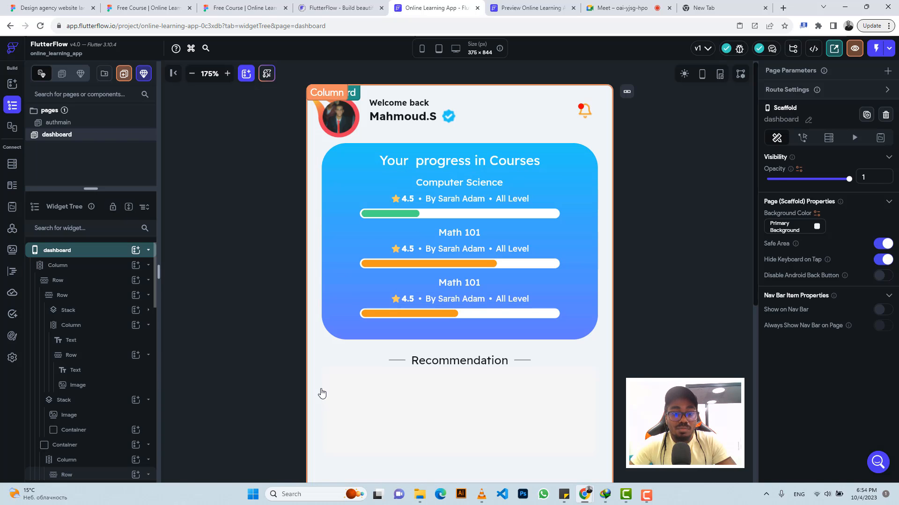
{"action": "right_click", "coordinate": [95, 271]}
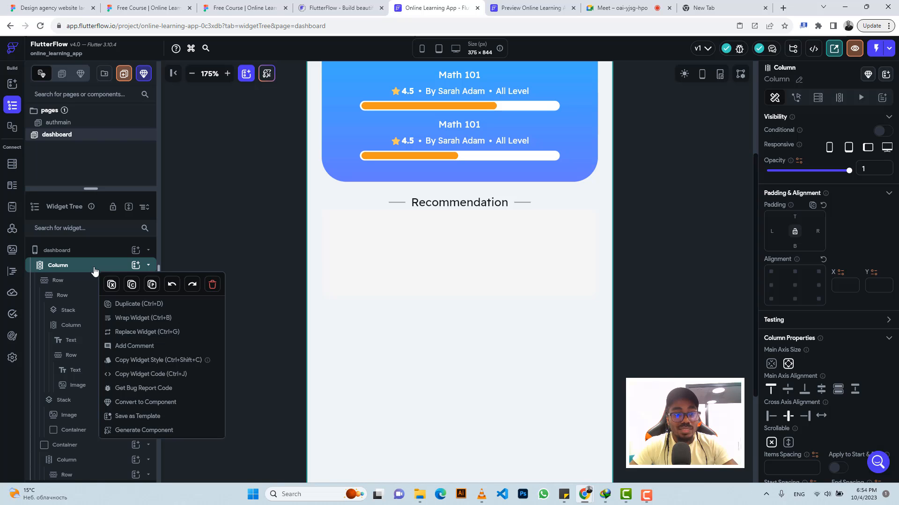
{"action": "left_click", "coordinate": [133, 319]}
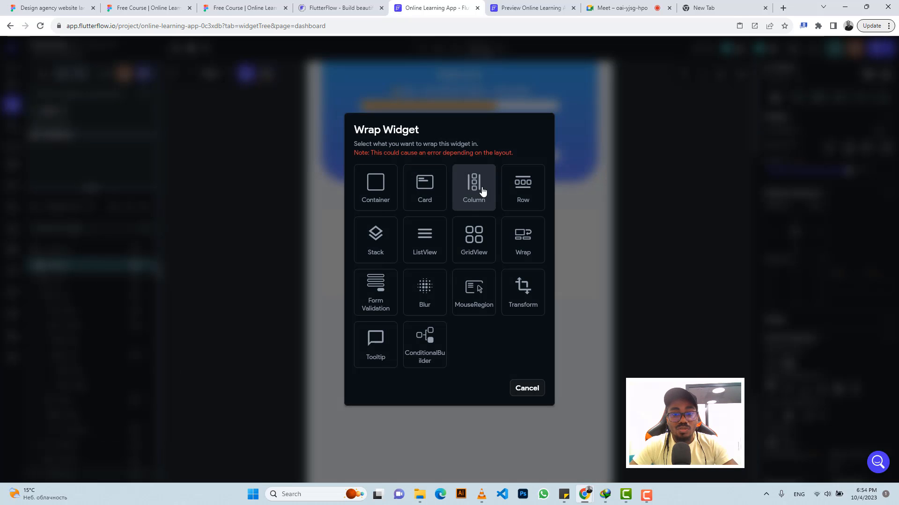
{"action": "left_click", "coordinate": [371, 198]}
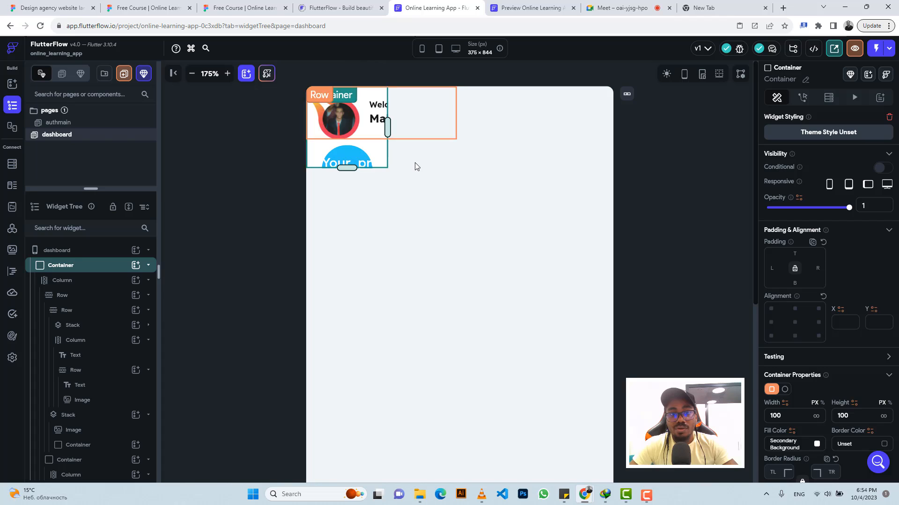
{"action": "left_click", "coordinate": [816, 417]}
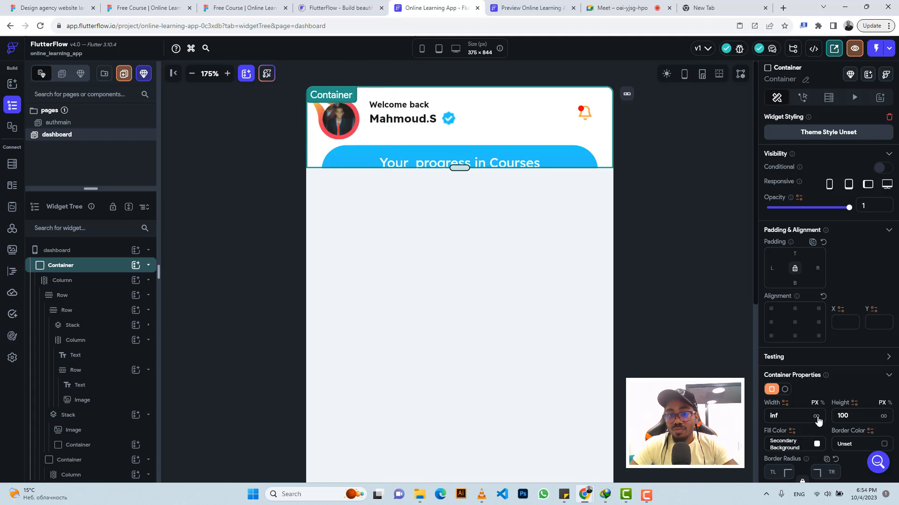
{"action": "left_click", "coordinate": [883, 416]}
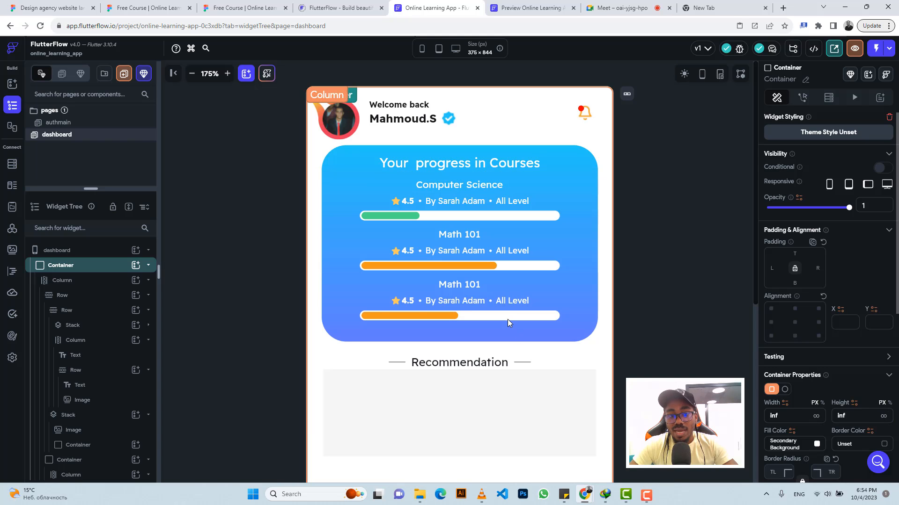
Step: Round the recommendation card container's corners to 20, as in Figma, and add a Row inside it
{"action": "scroll", "coordinate": [512, 313], "scroll_direction": "down", "scroll_amount": 4}
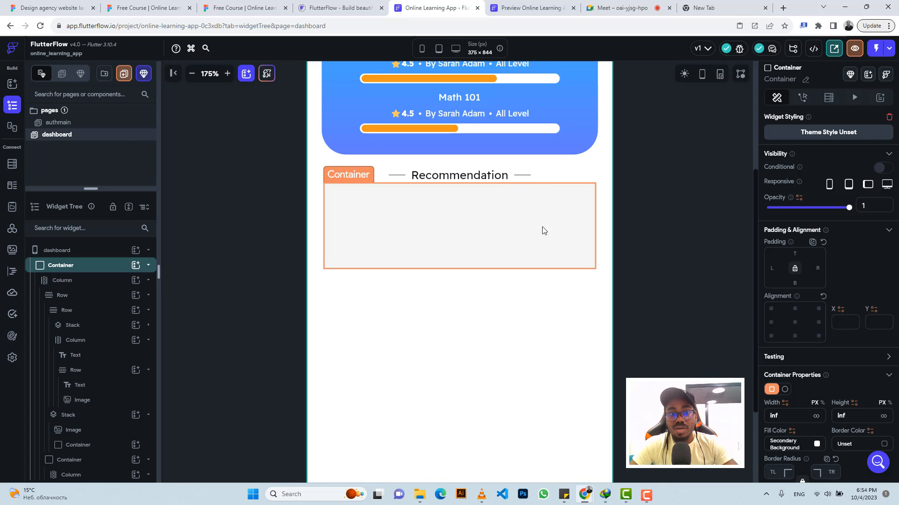
{"action": "left_click", "coordinate": [241, 7]}
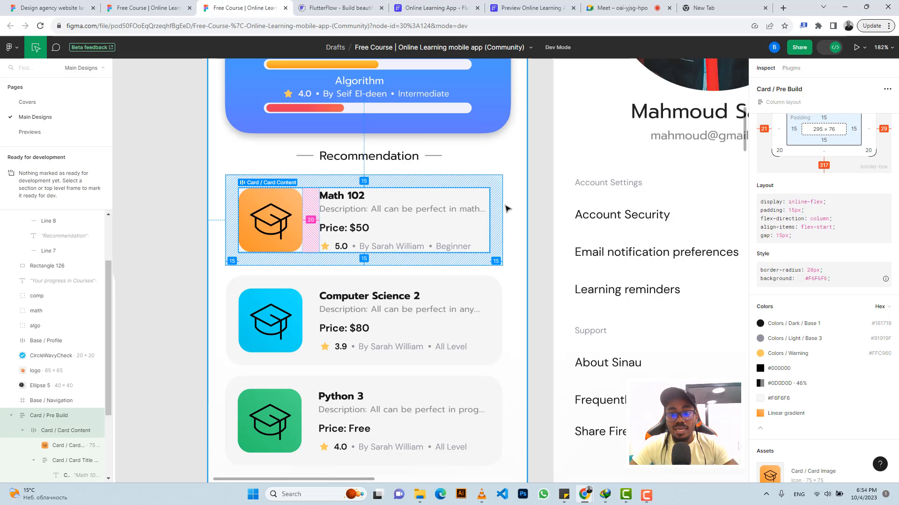
{"action": "scroll", "coordinate": [811, 203], "scroll_direction": "up", "scroll_amount": 3}
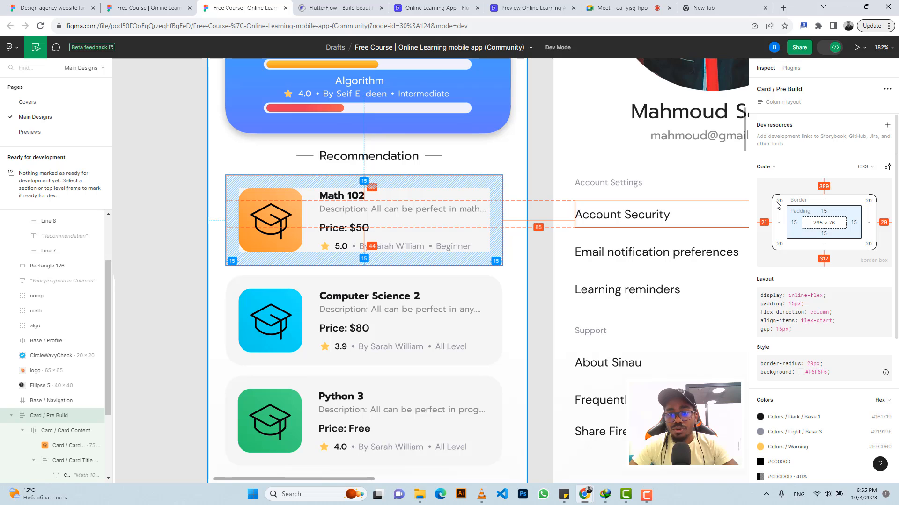
{"action": "left_click", "coordinate": [427, 8]}
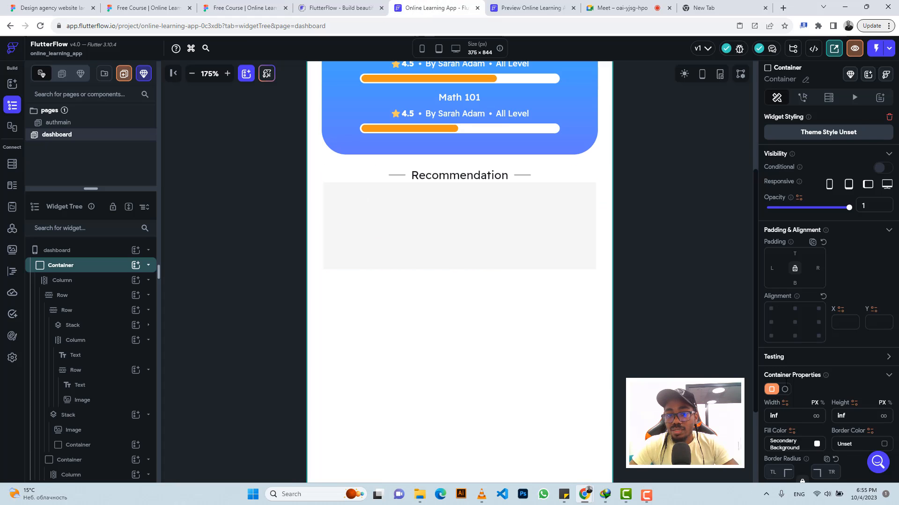
{"action": "left_click", "coordinate": [550, 213]}
{"action": "left_click", "coordinate": [550, 214]}
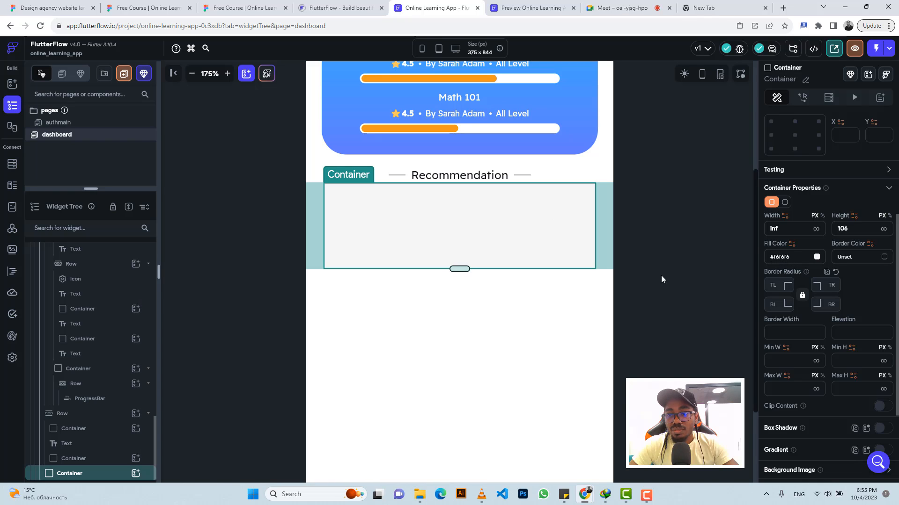
{"action": "left_click", "coordinate": [774, 286]}
{"action": "type", "text": "2"}
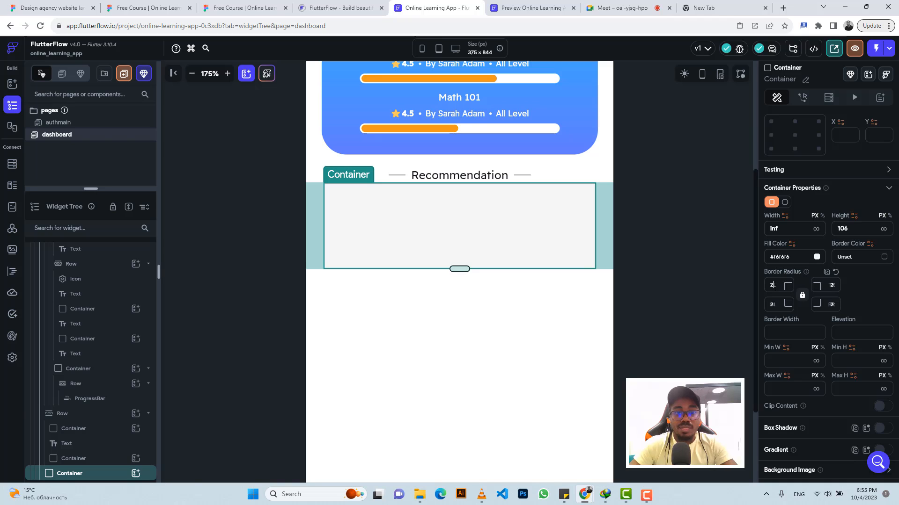
{"action": "type", "text": "0"}
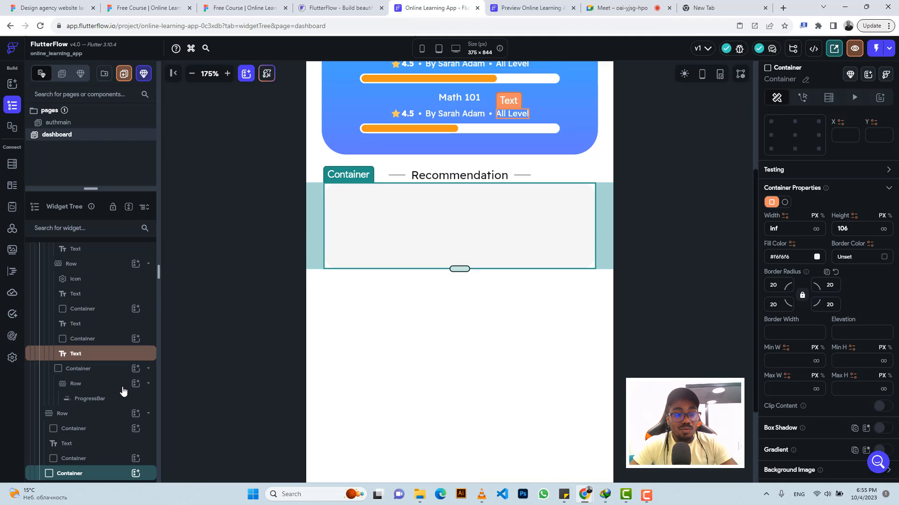
{"action": "left_click", "coordinate": [136, 474]}
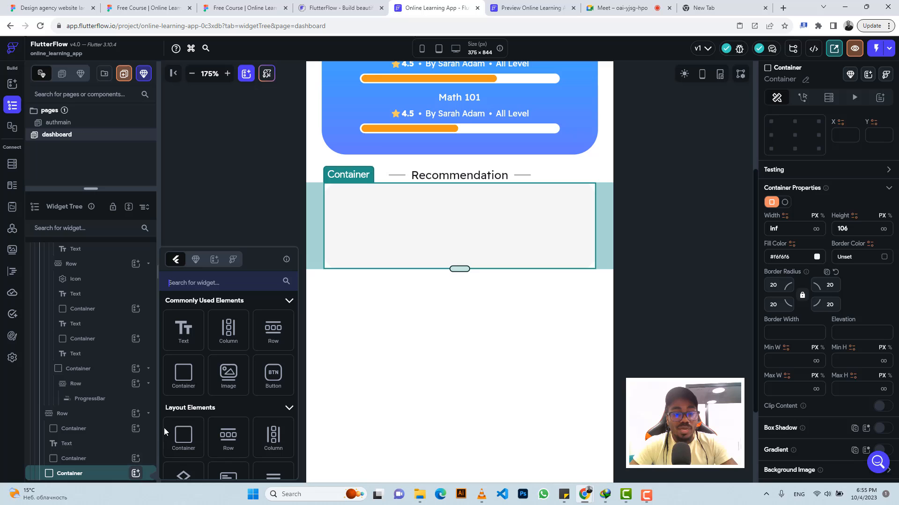
{"action": "left_click", "coordinate": [279, 340]}
Step: In Figma, export the card's image icon as a 2x PNG
{"action": "left_click", "coordinate": [256, 8]}
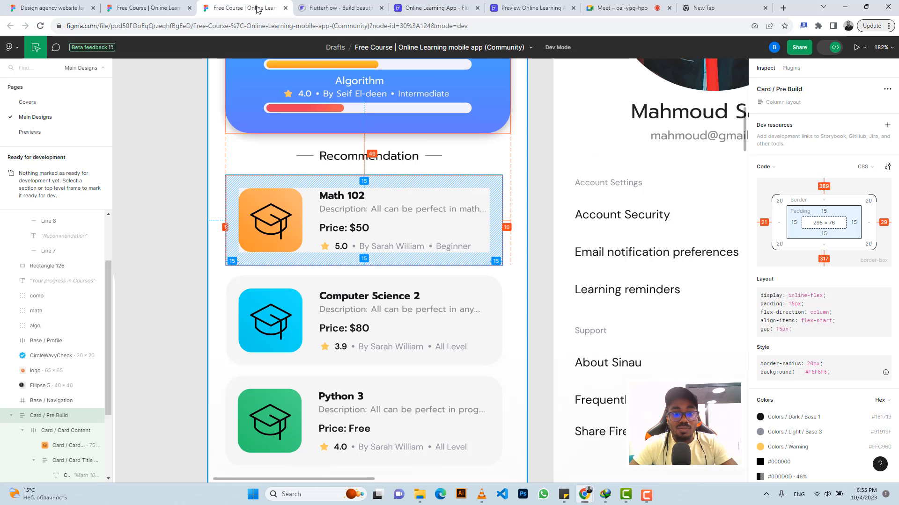
{"action": "left_click", "coordinate": [241, 229]}
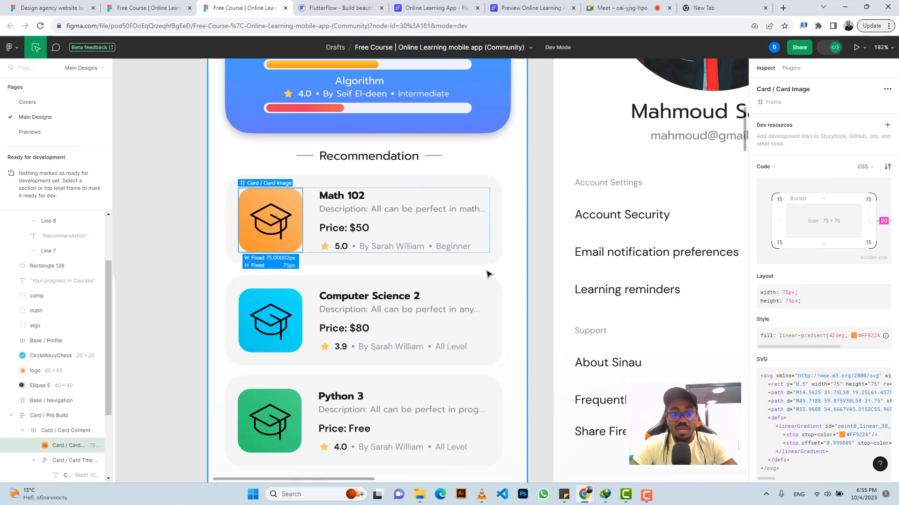
{"action": "scroll", "coordinate": [792, 351], "scroll_direction": "down", "scroll_amount": 4}
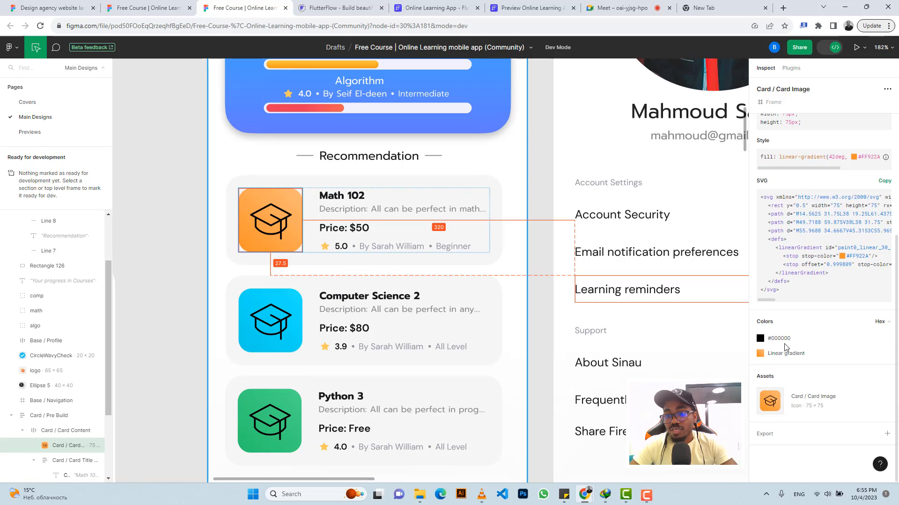
{"action": "left_click", "coordinate": [765, 434]}
{"action": "scroll", "coordinate": [789, 377], "scroll_direction": "down", "scroll_amount": 1}
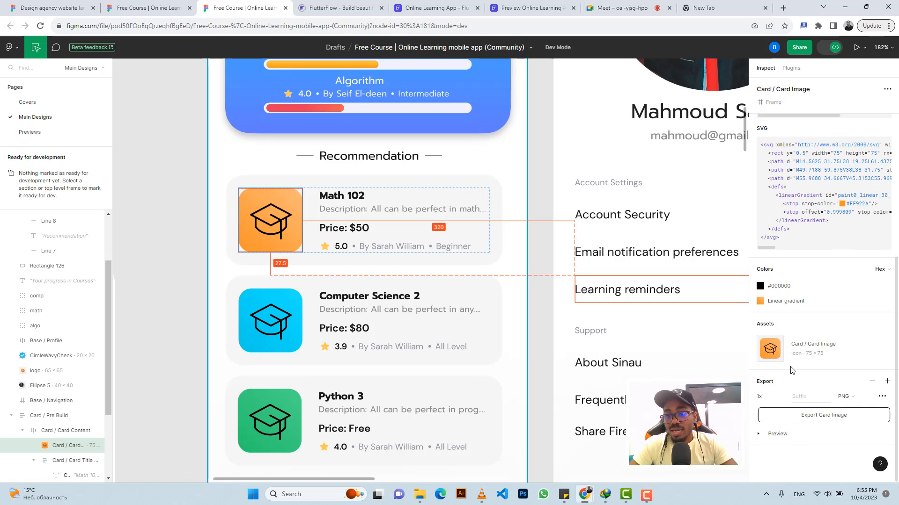
{"action": "left_click", "coordinate": [785, 398]}
{"action": "left_click", "coordinate": [777, 419]}
{"action": "left_click", "coordinate": [776, 436]}
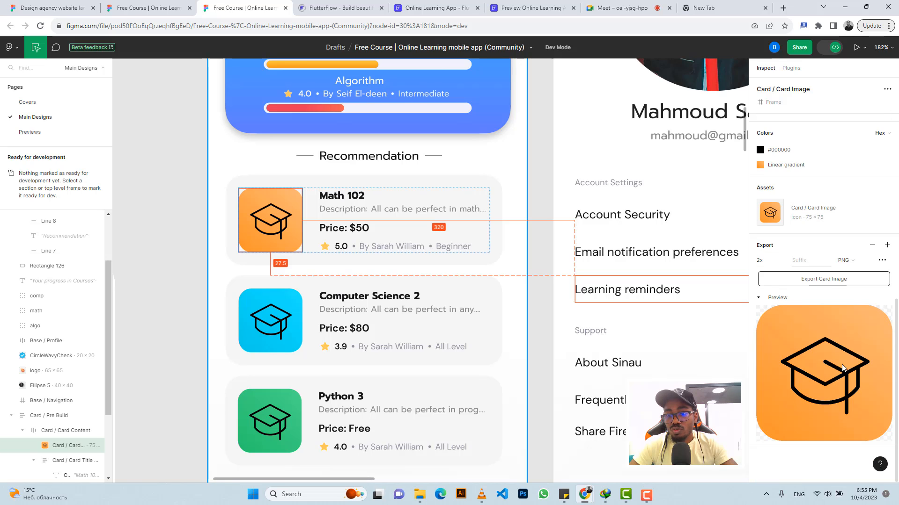
{"action": "left_click", "coordinate": [814, 280]}
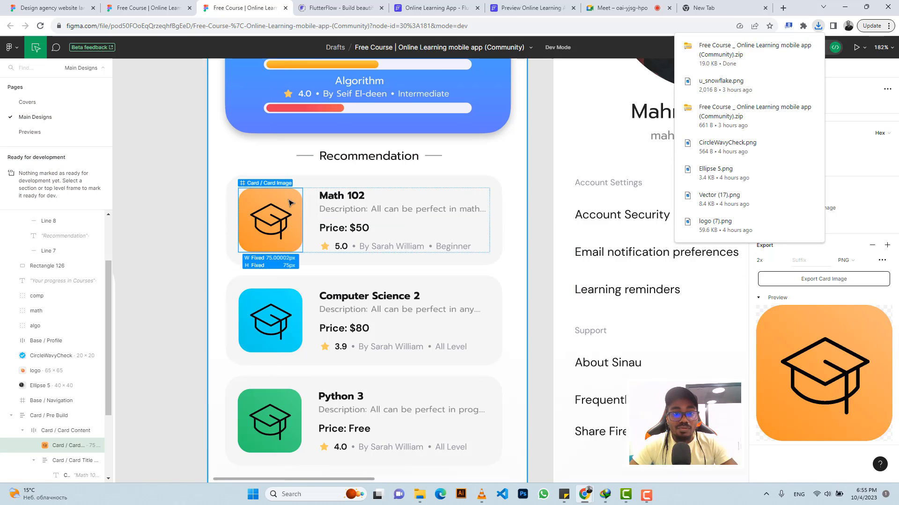
Step: Add an Image inside the card's Row and set its width and height to 75
{"action": "left_click", "coordinate": [416, 7]}
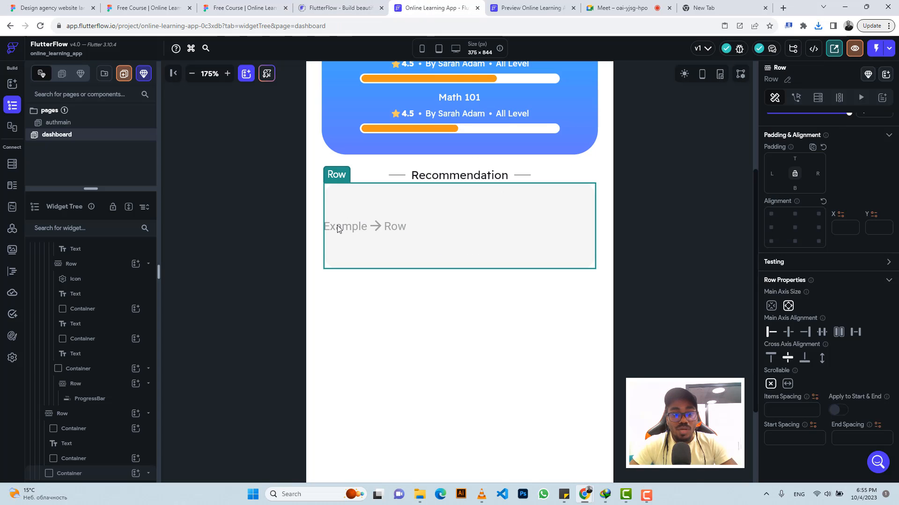
{"action": "scroll", "coordinate": [96, 406], "scroll_direction": "down", "scroll_amount": 1}
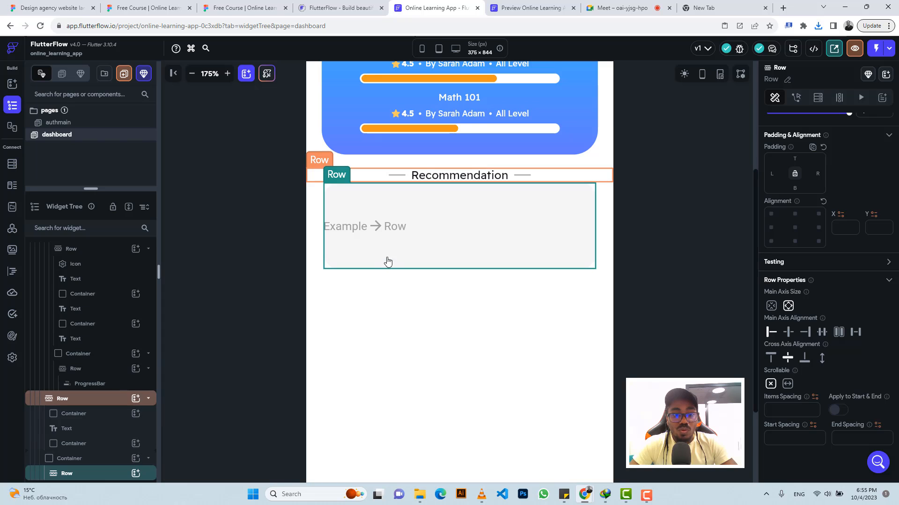
{"action": "left_click", "coordinate": [136, 474]}
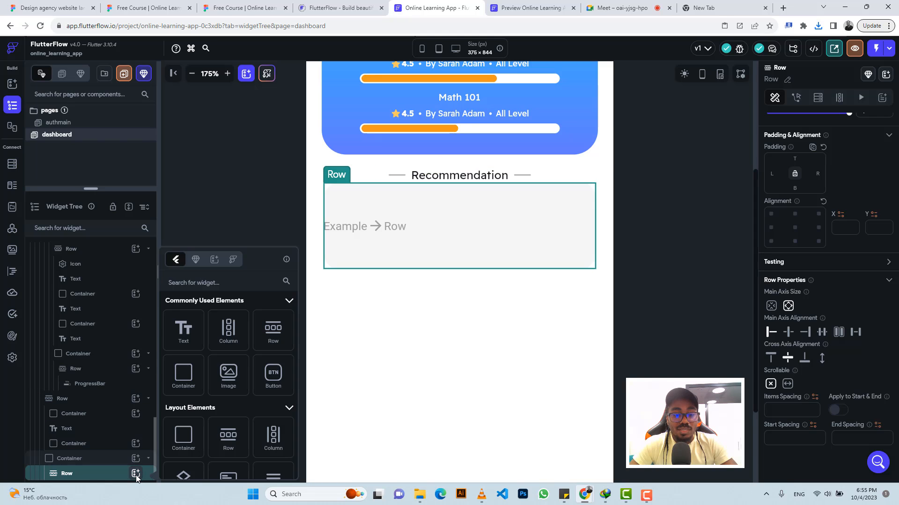
{"action": "left_click", "coordinate": [232, 375]}
{"action": "left_click", "coordinate": [232, 376]}
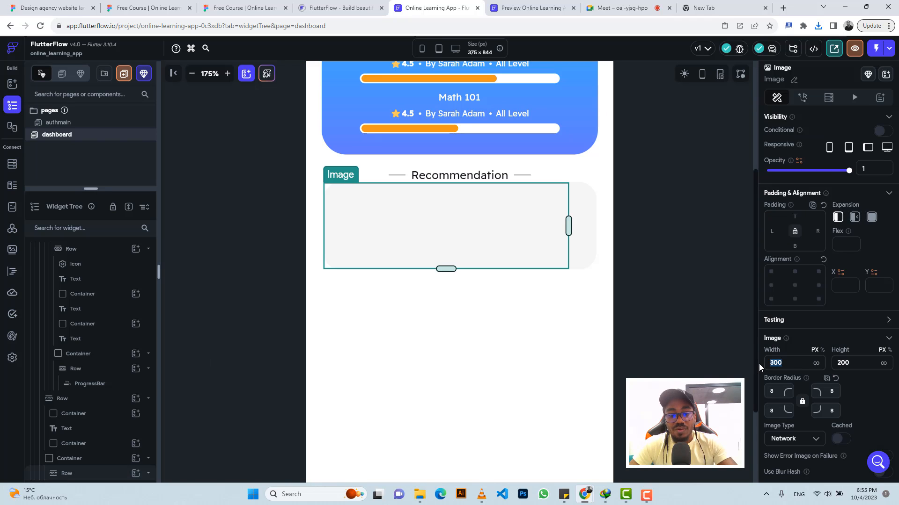
{"action": "type", "text": "75"}
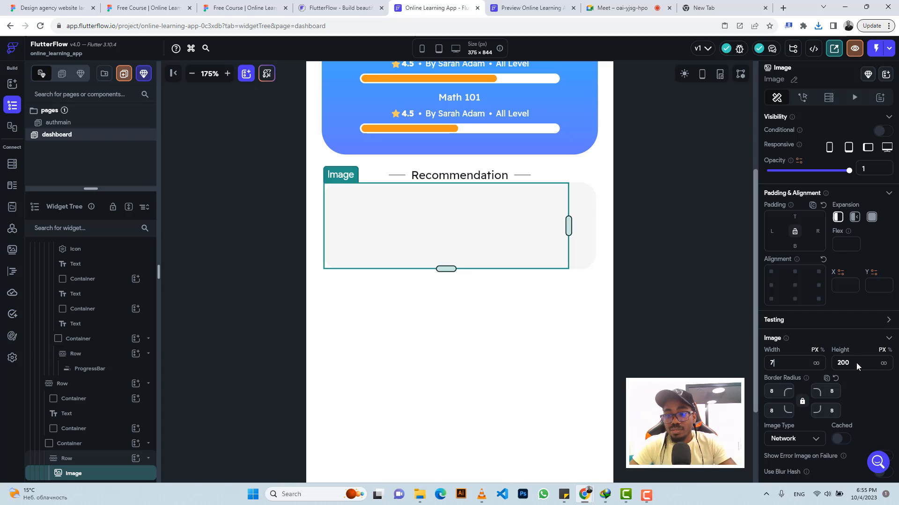
{"action": "left_click", "coordinate": [855, 363]}
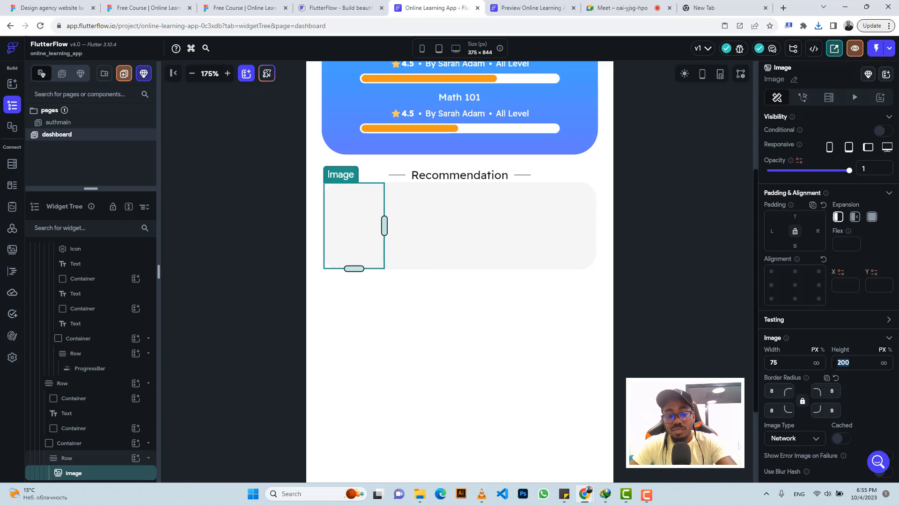
{"action": "type", "text": "75"}
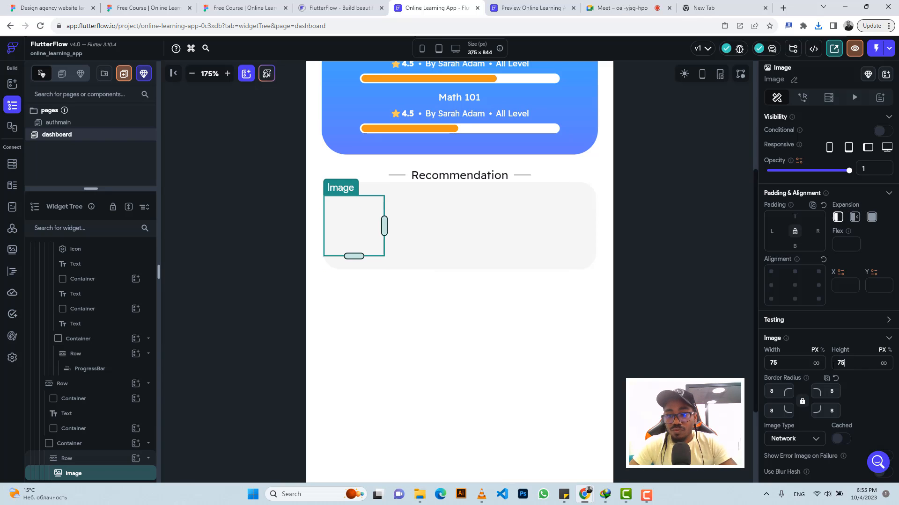
Step: Switch the card image's type to Asset and start uploading an image file
{"action": "left_click", "coordinate": [771, 391]}
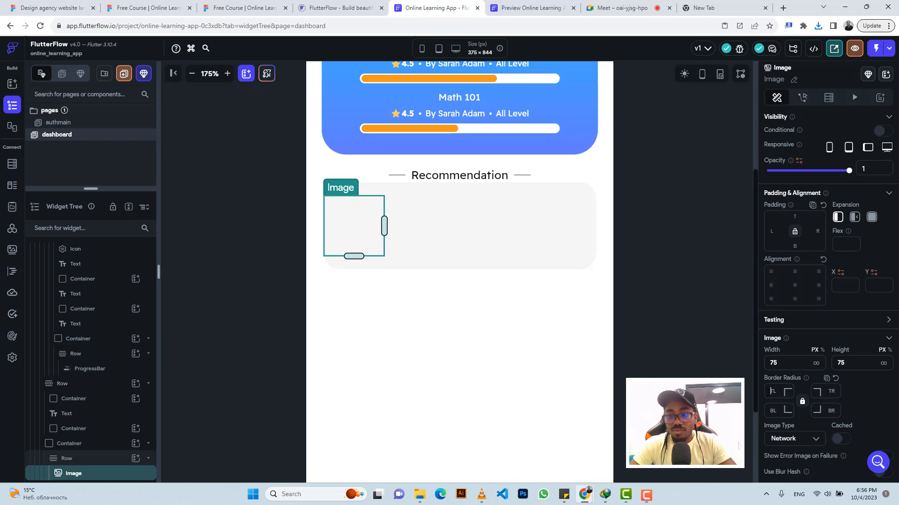
{"action": "scroll", "coordinate": [784, 393], "scroll_direction": "down", "scroll_amount": 1}
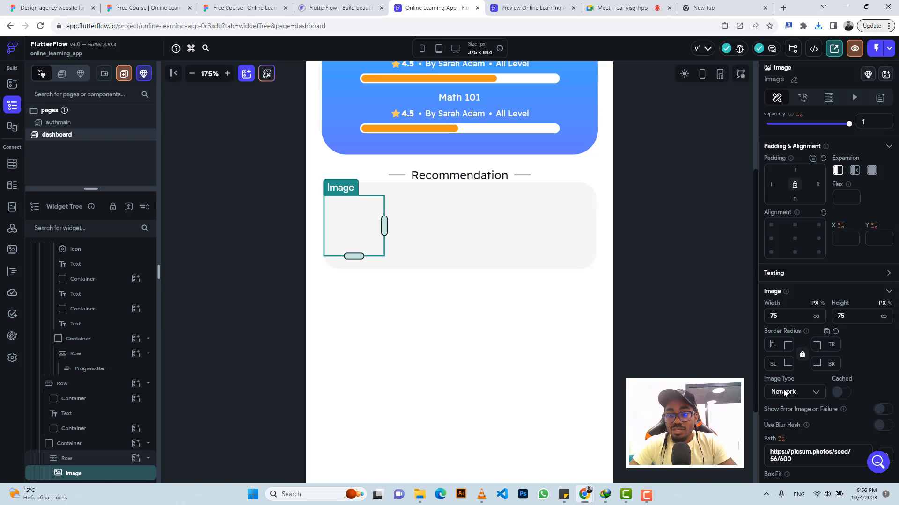
{"action": "left_click", "coordinate": [785, 394]}
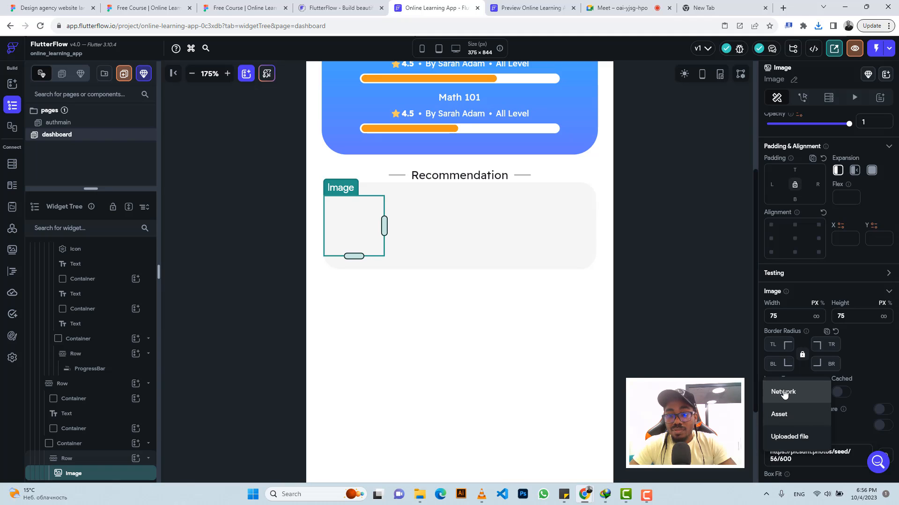
{"action": "left_click", "coordinate": [779, 415]}
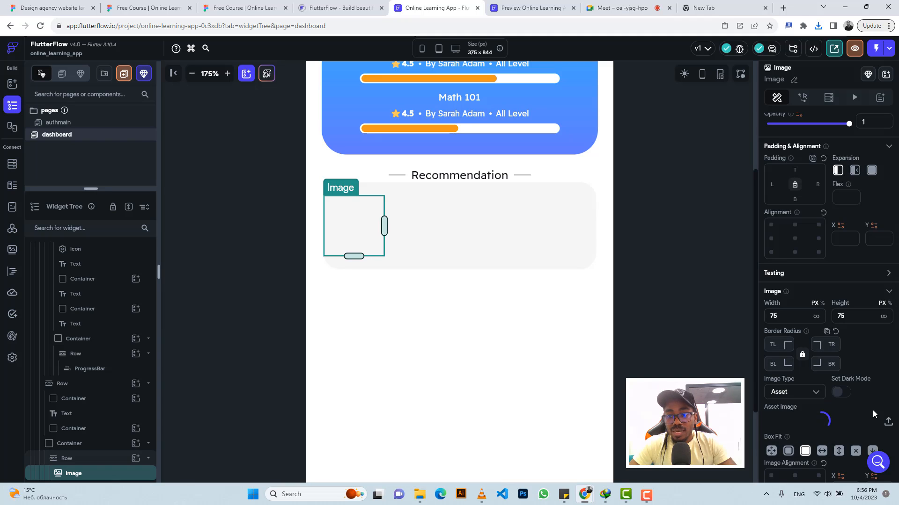
{"action": "left_click", "coordinate": [888, 424]}
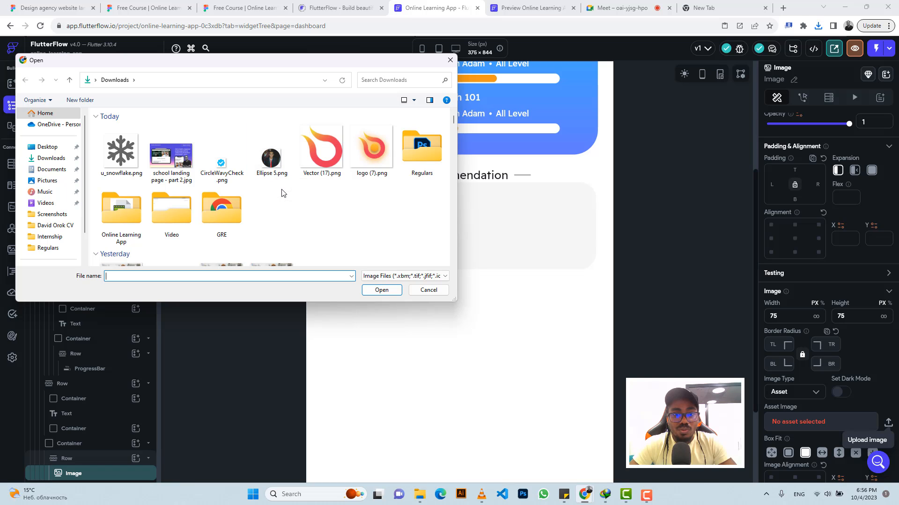
{"action": "left_click", "coordinate": [388, 273]}
{"action": "left_click", "coordinate": [385, 294]}
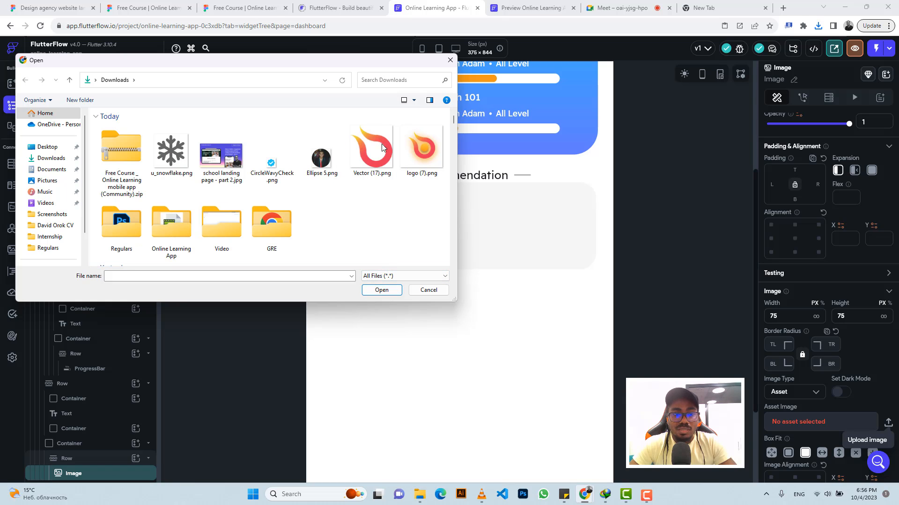
{"action": "left_click", "coordinate": [450, 60]}
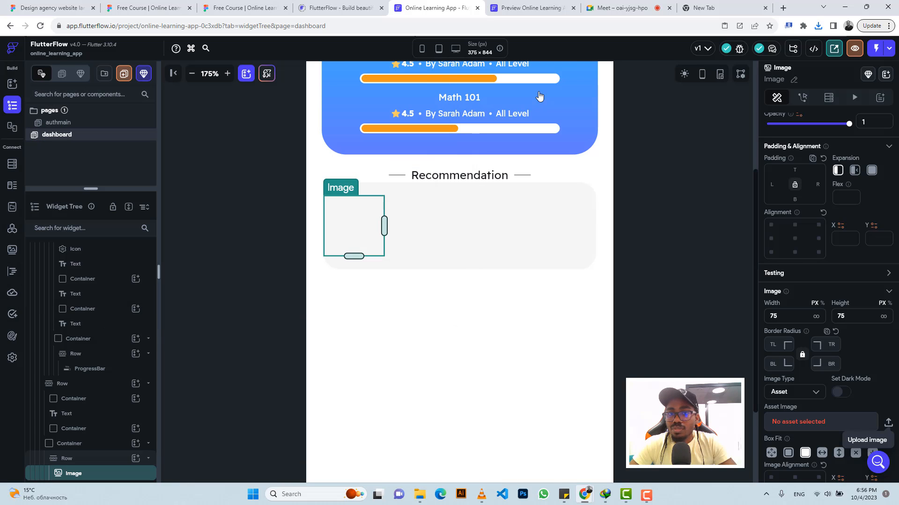
Step: Check the browser's recent downloads for the exported Figma files
{"action": "left_click", "coordinate": [239, 8]}
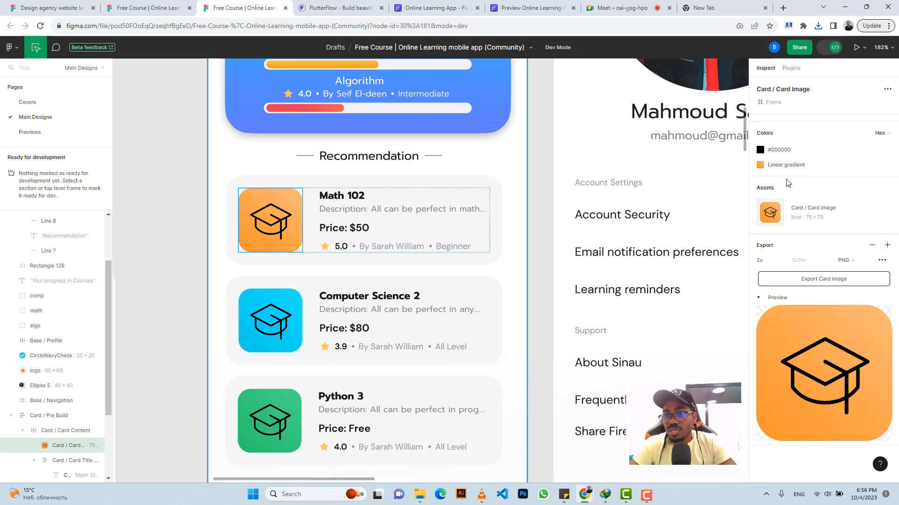
{"action": "left_click", "coordinate": [818, 26]}
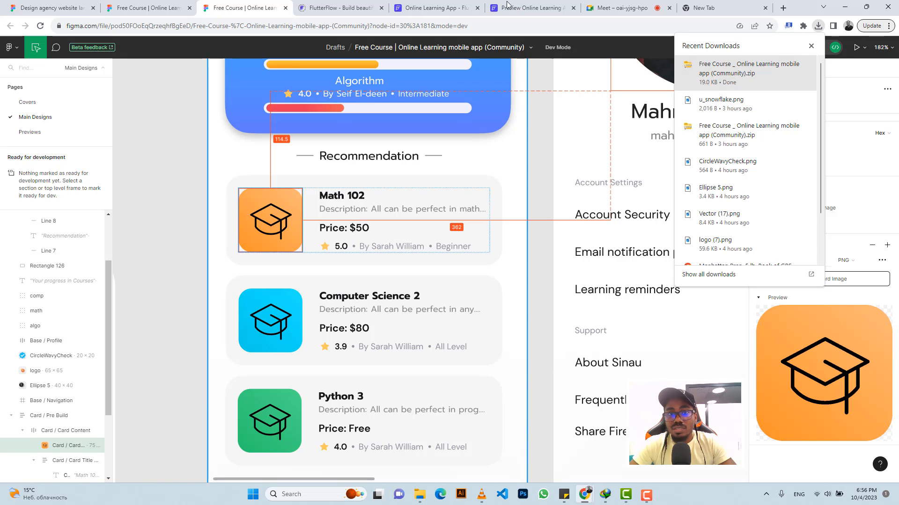
{"action": "left_click", "coordinate": [452, 9]}
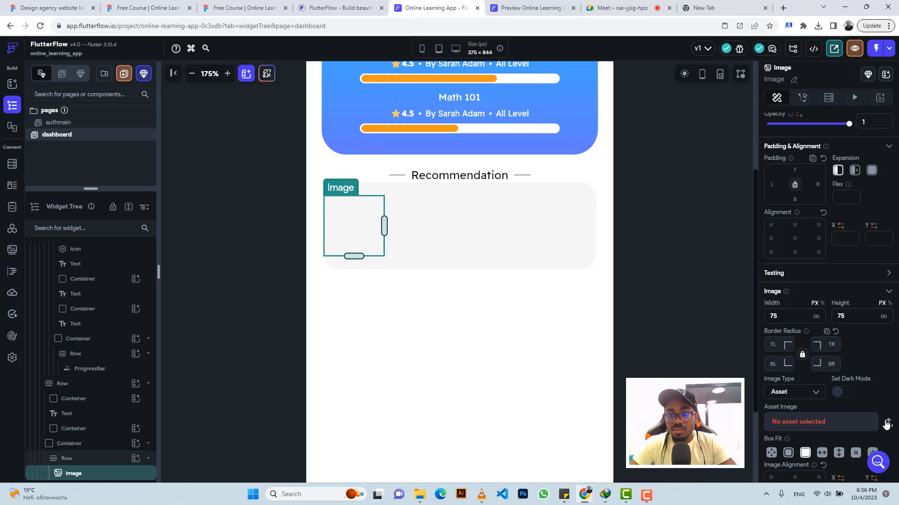
Step: Move the exported Free Course zip into the Online Learning App folder, replacing the existing copy
{"action": "left_click", "coordinate": [886, 423]}
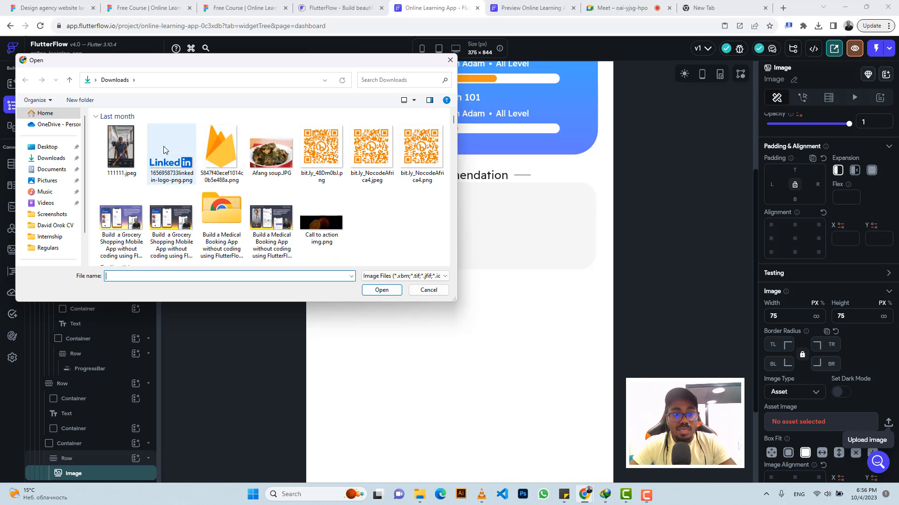
{"action": "left_click", "coordinate": [384, 276]}
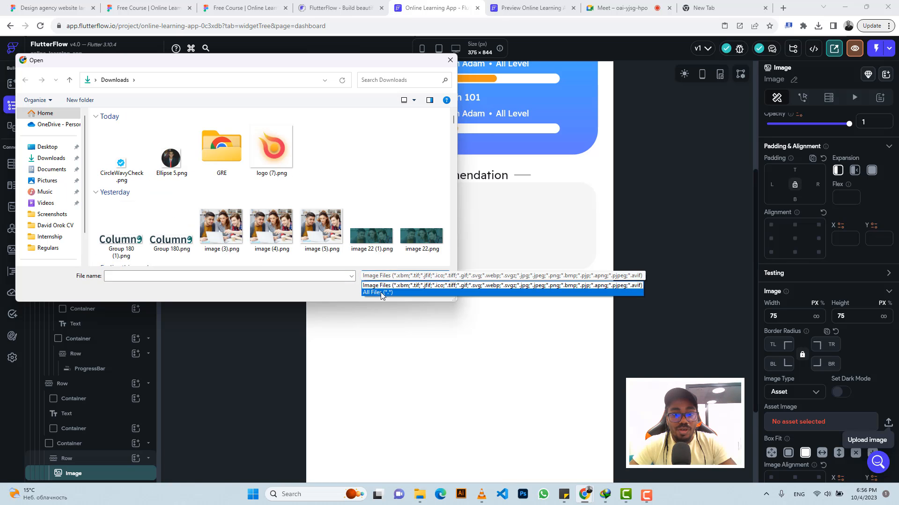
{"action": "left_click", "coordinate": [382, 293]}
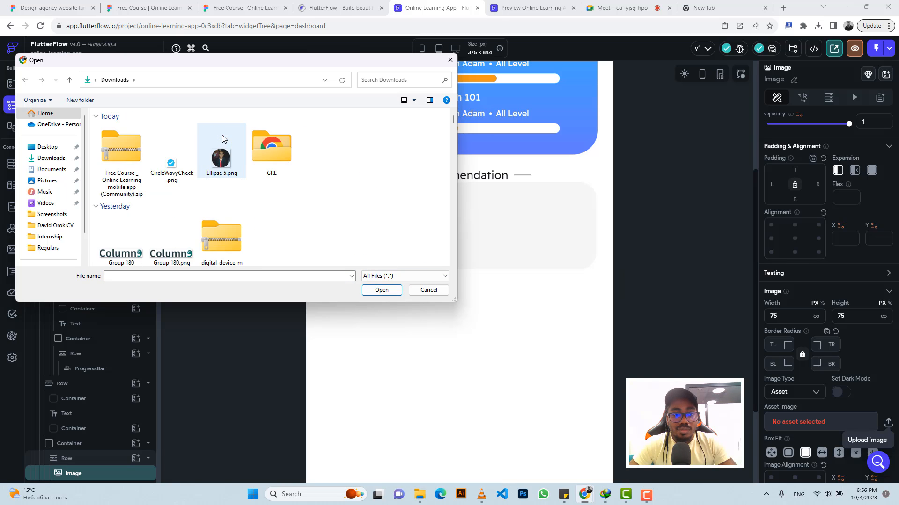
{"action": "left_click", "coordinate": [121, 151]}
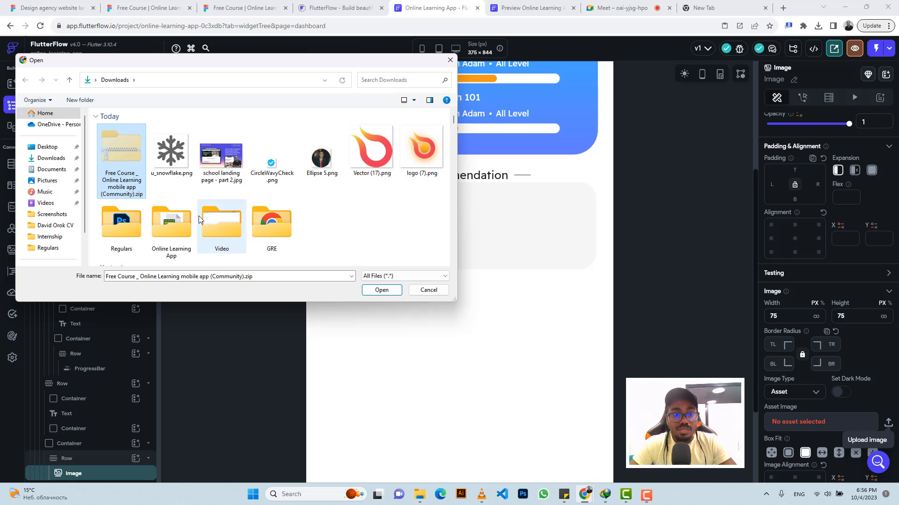
{"action": "left_click", "coordinate": [170, 224]}
{"action": "double_click", "coordinate": [169, 221]}
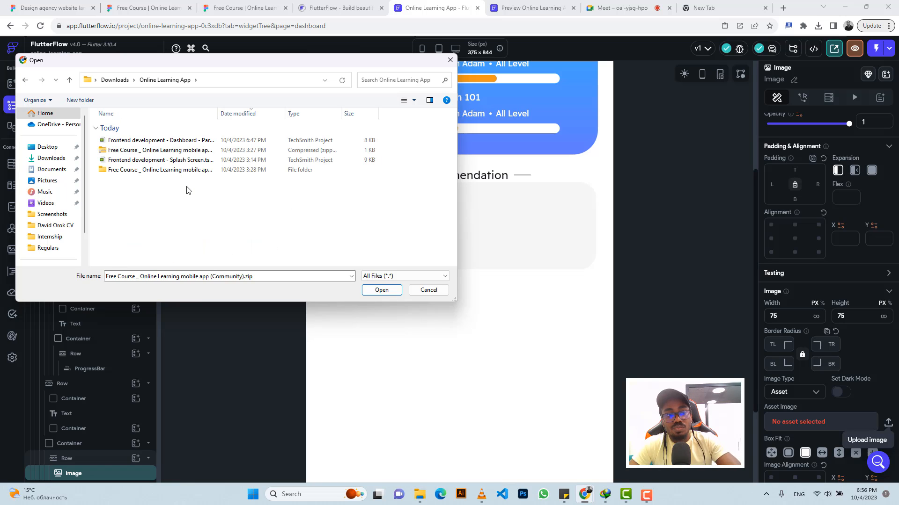
{"action": "key", "text": "alt+Tab"}
{"action": "key", "text": "ctrl+v"}
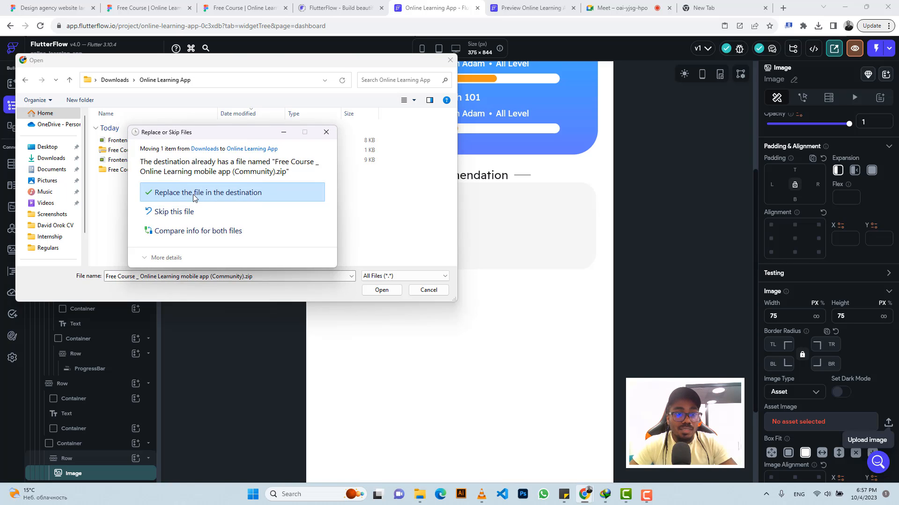
{"action": "left_click", "coordinate": [196, 196]}
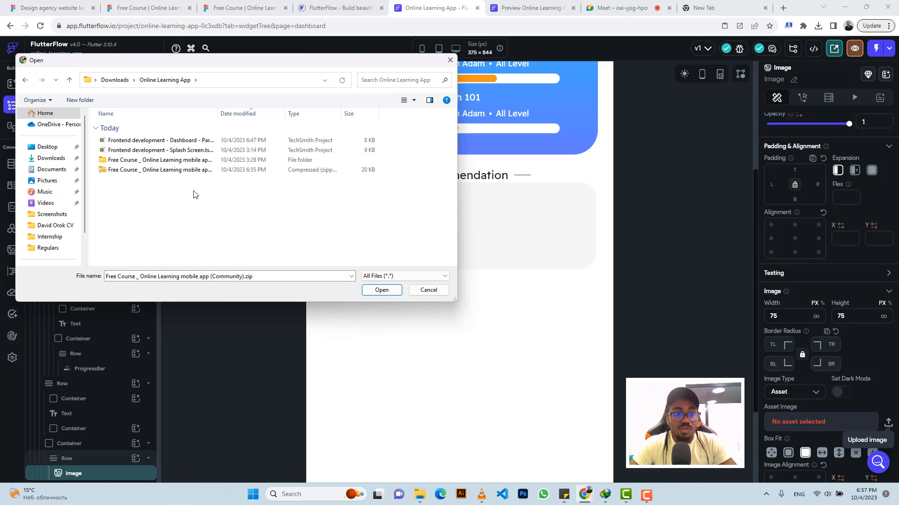
Step: Extract the zip archive in place without showing the extracted files
{"action": "left_click", "coordinate": [194, 171]}
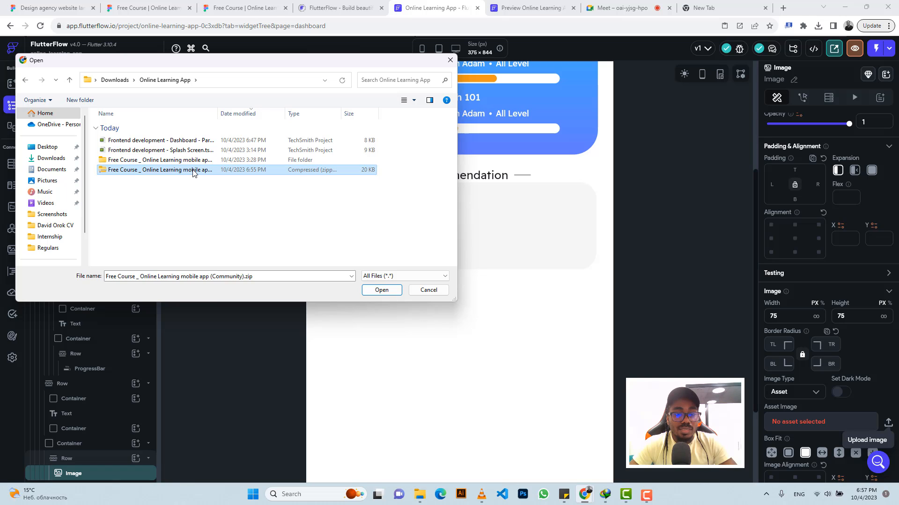
{"action": "right_click", "coordinate": [192, 172]}
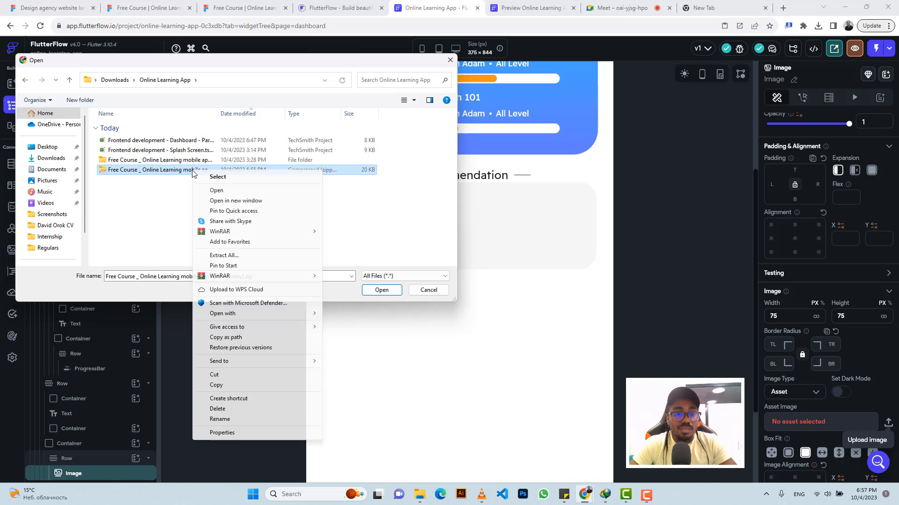
{"action": "left_click", "coordinate": [224, 255]}
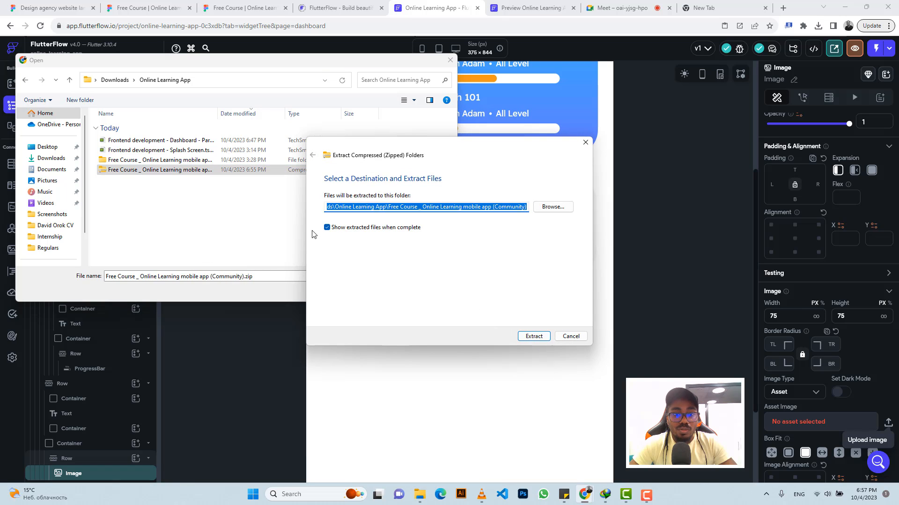
{"action": "left_click", "coordinate": [327, 228]}
{"action": "left_click", "coordinate": [533, 336]}
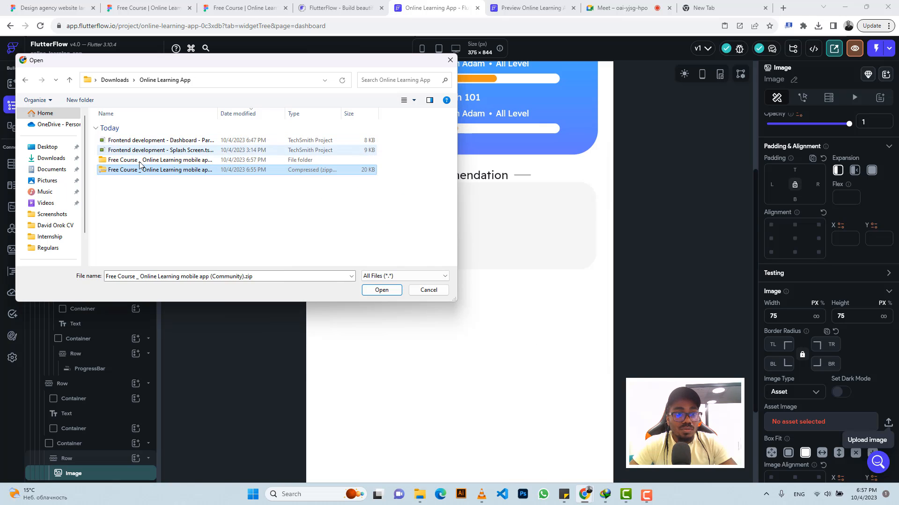
Step: Upload Card Image.png from the extracted Card folder as the image's asset
{"action": "left_click", "coordinate": [162, 196]}
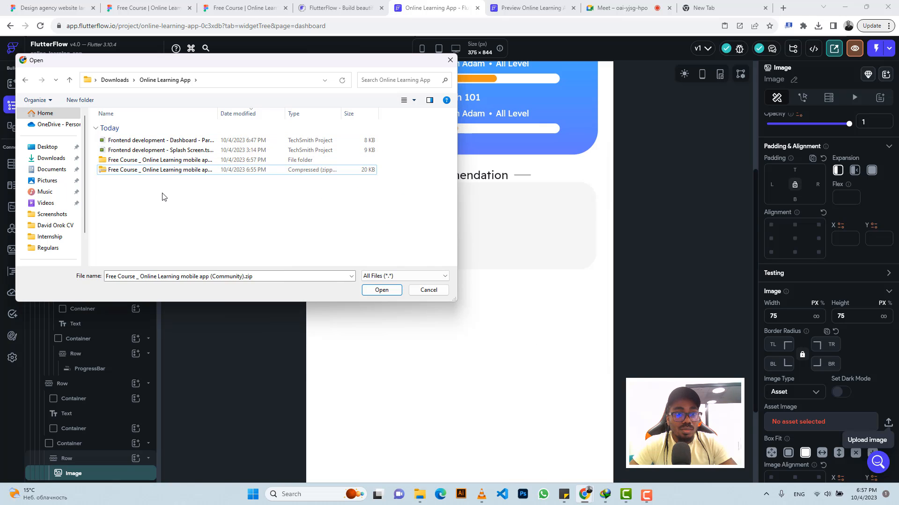
{"action": "right_click", "coordinate": [163, 196]}
{"action": "left_click", "coordinate": [188, 230]}
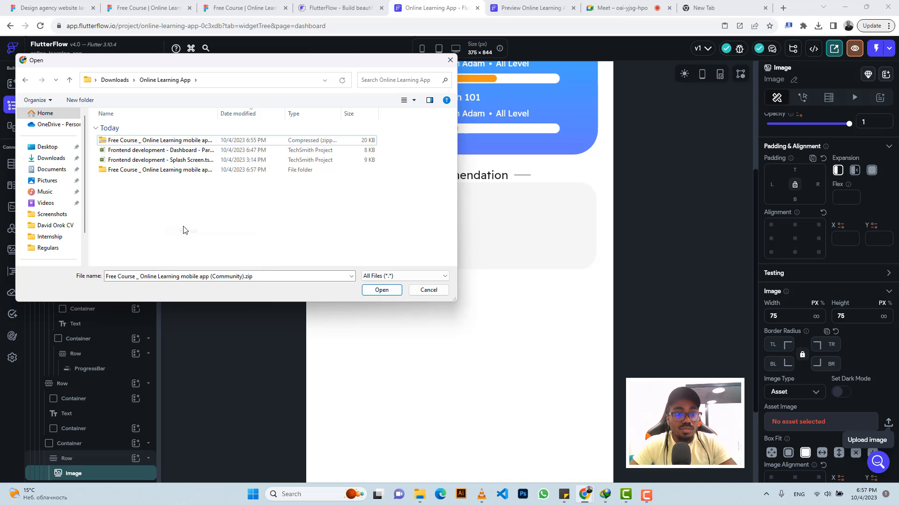
{"action": "double_click", "coordinate": [132, 171]}
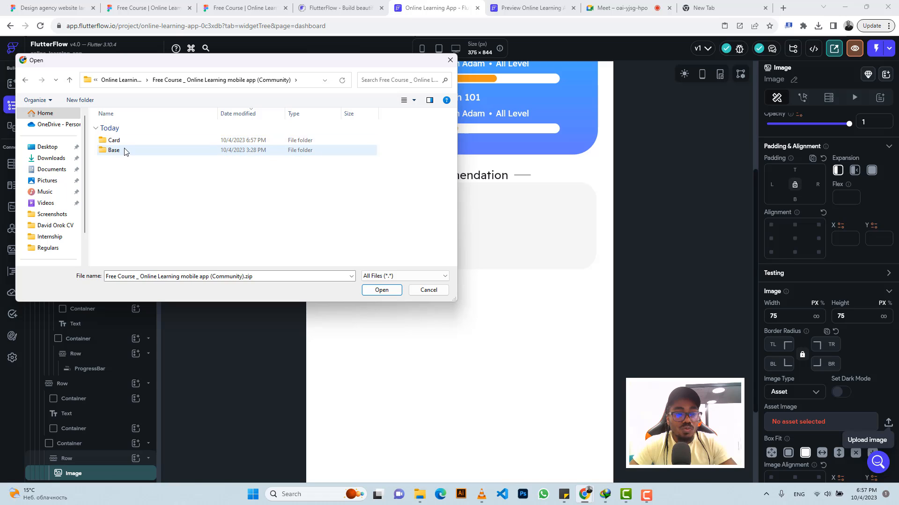
{"action": "double_click", "coordinate": [113, 140]}
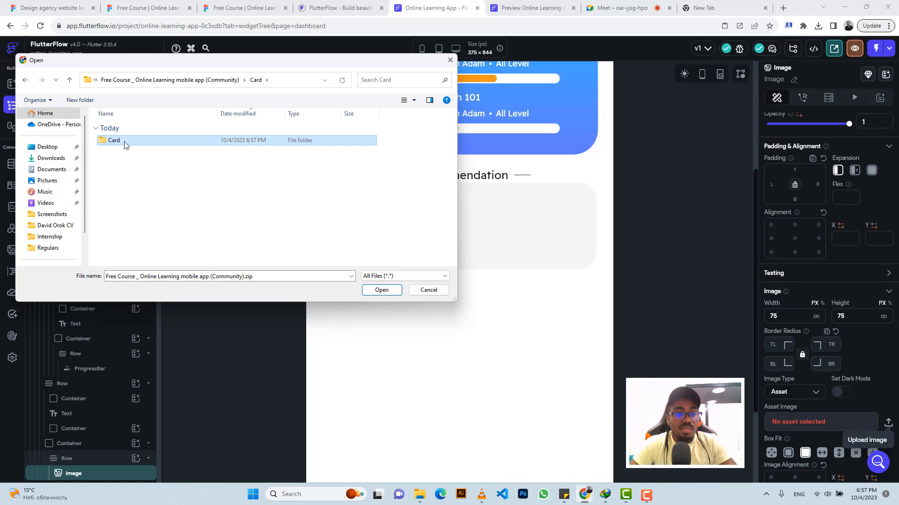
{"action": "double_click", "coordinate": [113, 140]}
{"action": "double_click", "coordinate": [114, 141]}
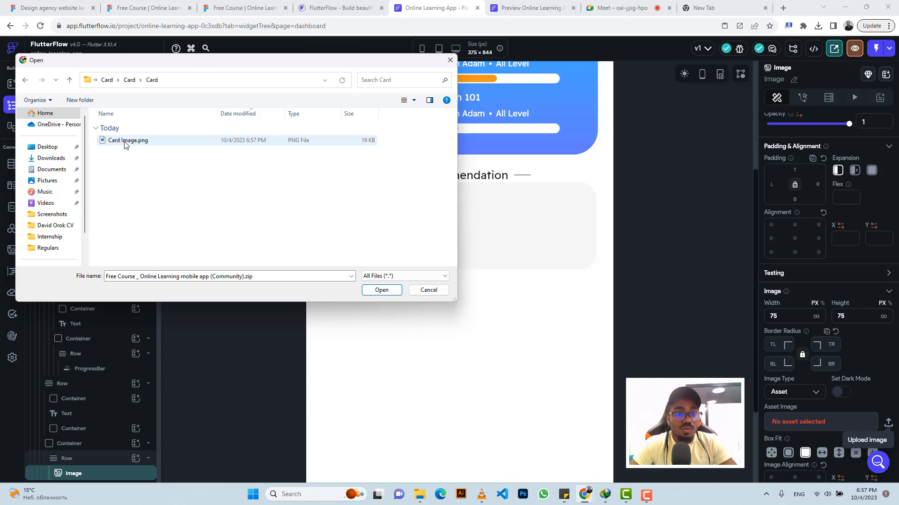
{"action": "left_click", "coordinate": [125, 140]}
{"action": "left_click", "coordinate": [379, 290]}
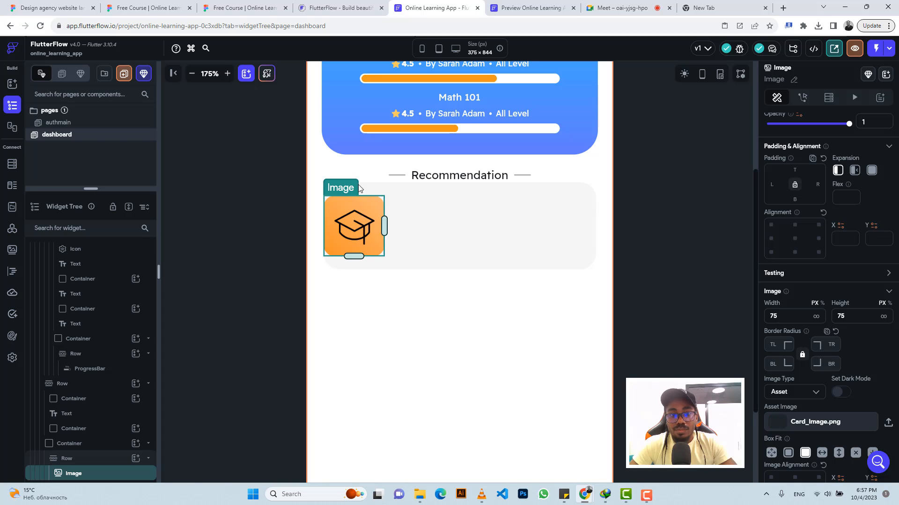
Step: Compare spacing in Figma and set the image's left padding to 15
{"action": "left_click", "coordinate": [244, 7]}
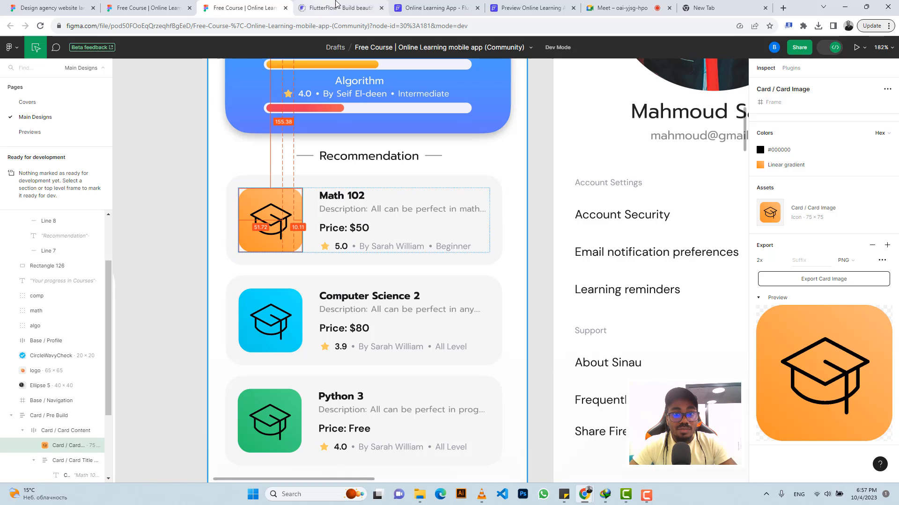
{"action": "left_click", "coordinate": [435, 8]}
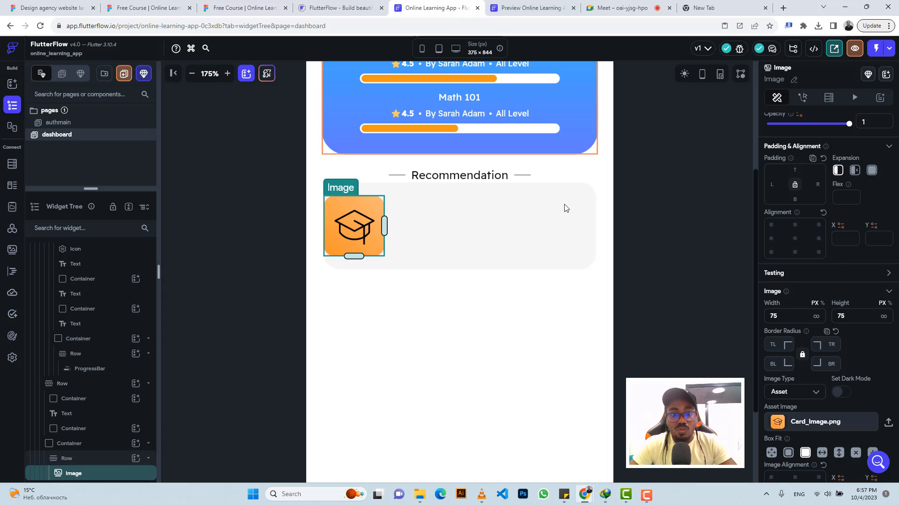
{"action": "left_click", "coordinate": [773, 185]}
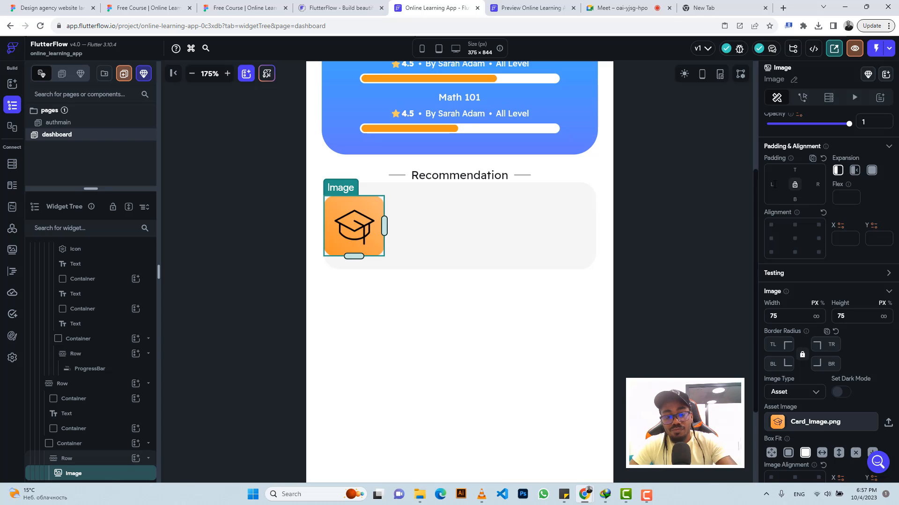
{"action": "type", "text": "15"}
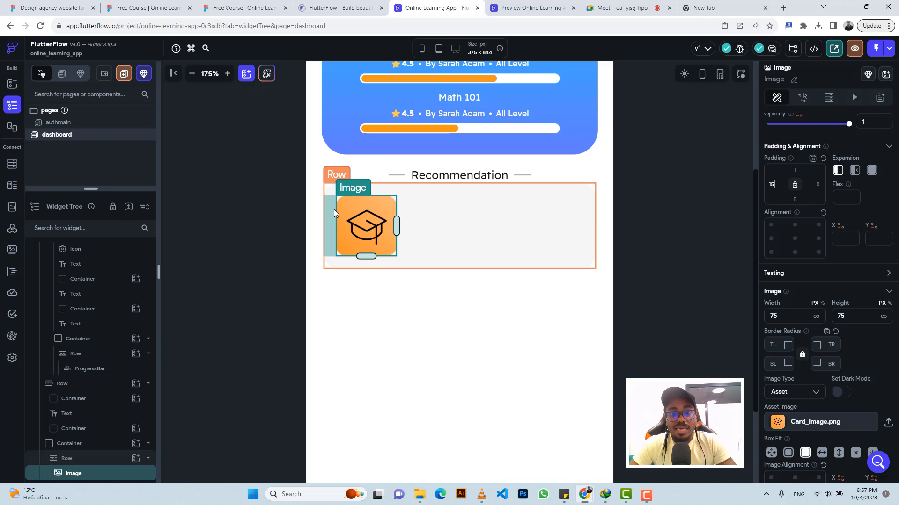
Step: Add a Column inside the card's Row, next to the image
{"action": "left_click", "coordinate": [454, 212]}
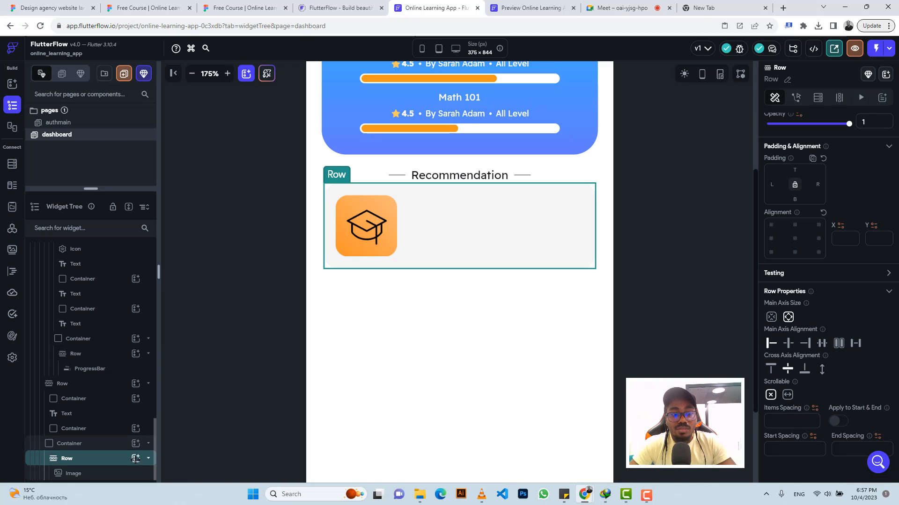
{"action": "left_click", "coordinate": [135, 460]}
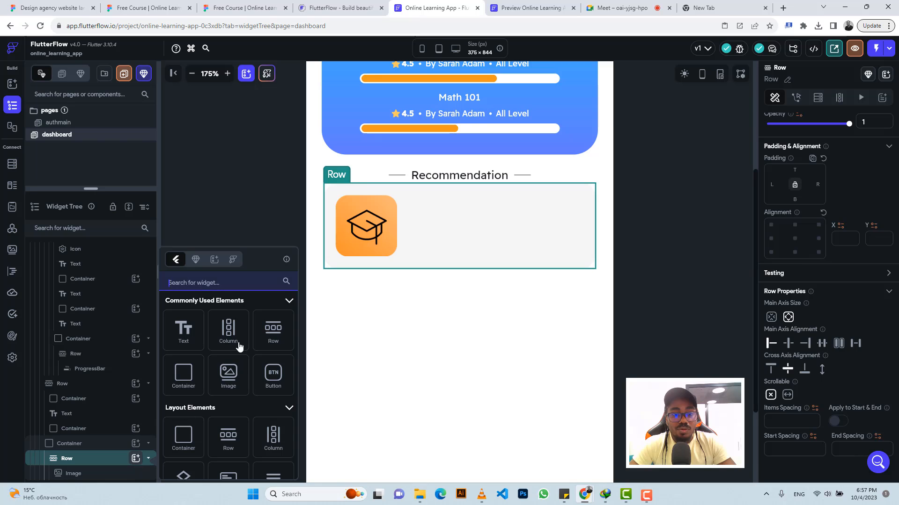
{"action": "left_click", "coordinate": [228, 333]}
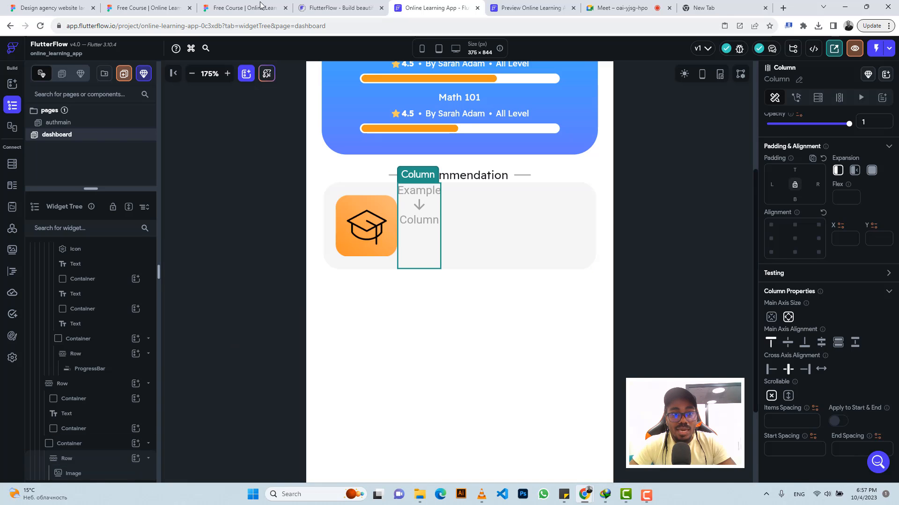
Step: Inspect the course title and description typography of the recommendation card in the Figma design
{"action": "left_click", "coordinate": [241, 7]}
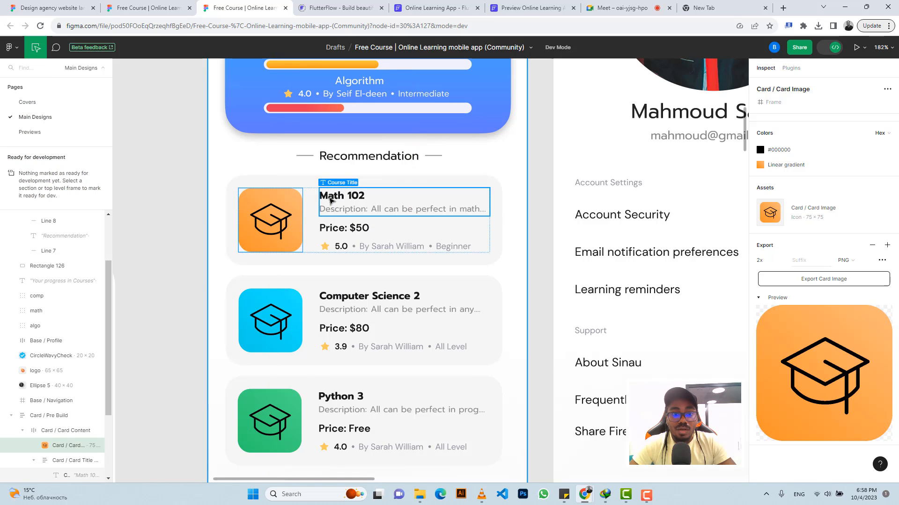
{"action": "left_click", "coordinate": [332, 199]}
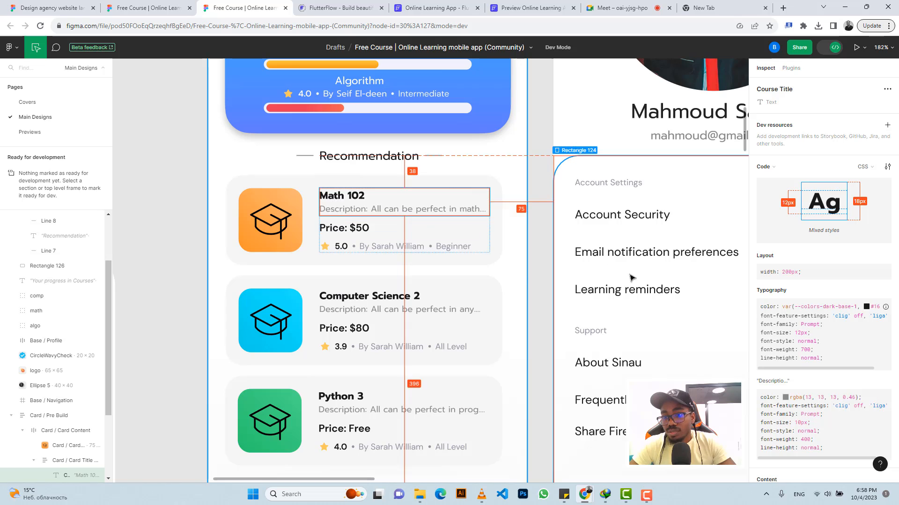
{"action": "scroll", "coordinate": [812, 266], "scroll_direction": "down", "scroll_amount": 3}
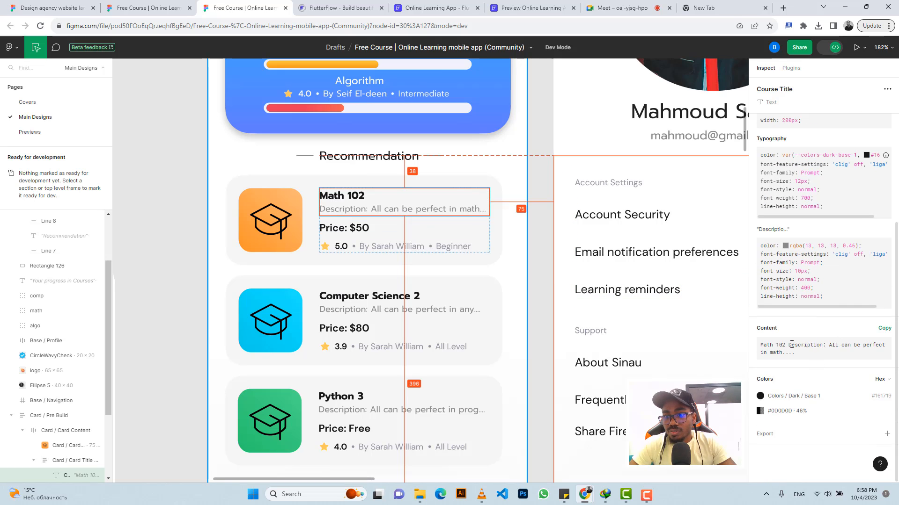
{"action": "left_click_drag", "start_coordinate": [785, 345], "coordinate": [760, 346]}
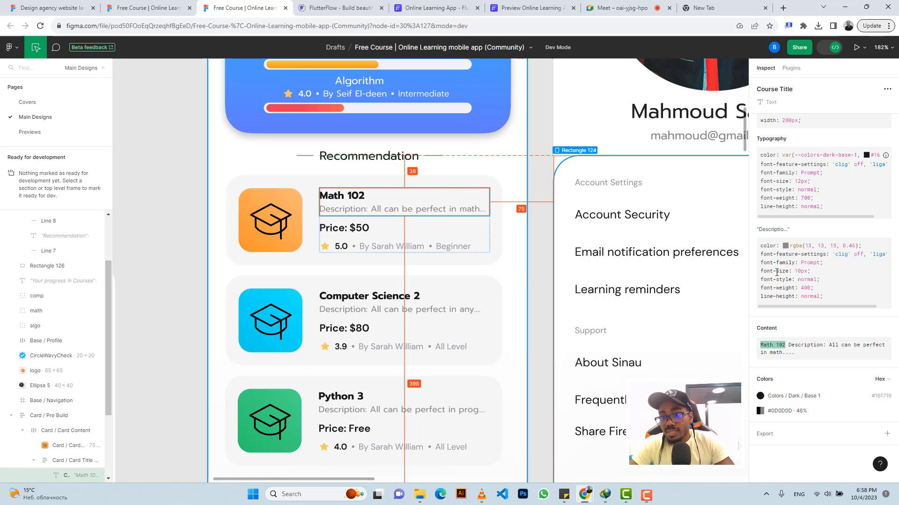
{"action": "left_click", "coordinate": [349, 206]}
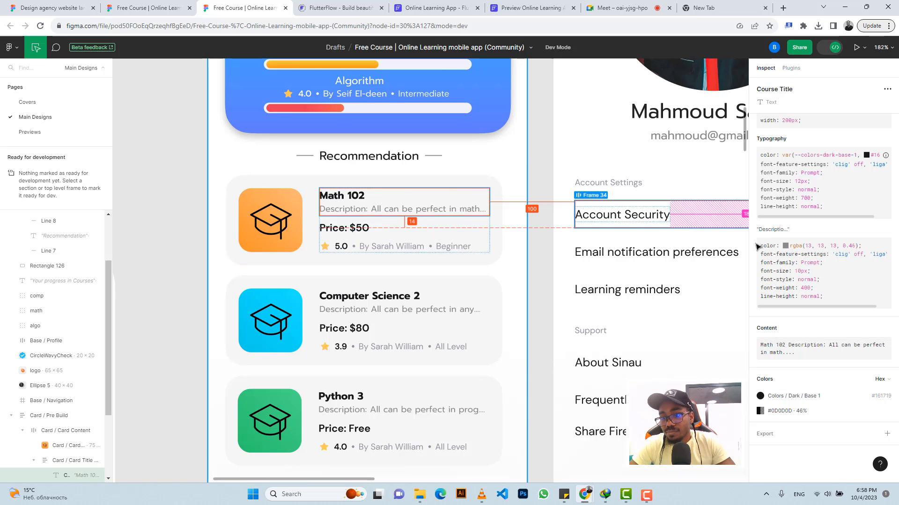
{"action": "scroll", "coordinate": [809, 244], "scroll_direction": "up", "scroll_amount": 1}
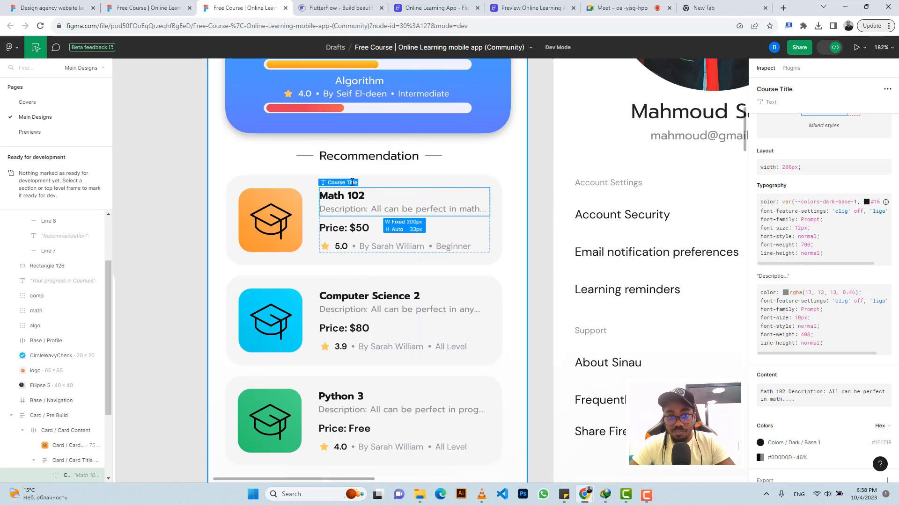
{"action": "left_click", "coordinate": [441, 4]}
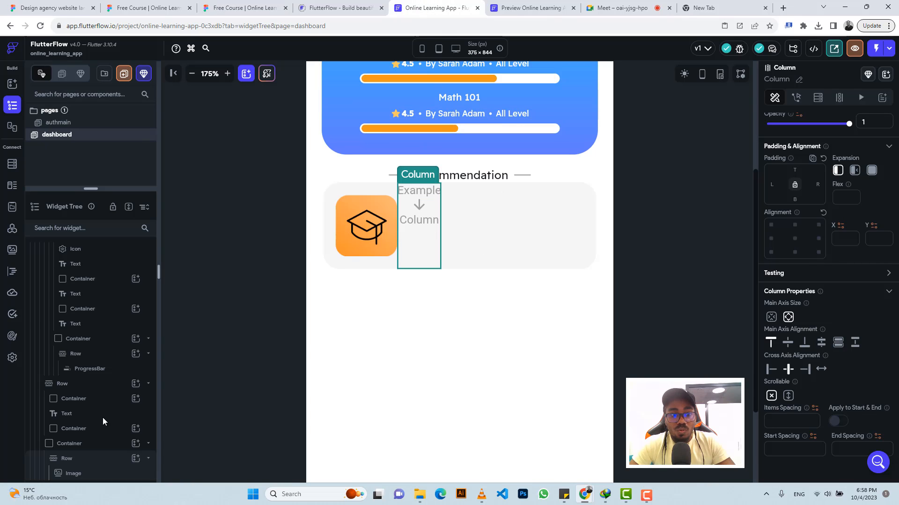
Step: Add a Text widget inside the card's Column and set its text to Math 102
{"action": "scroll", "coordinate": [108, 445], "scroll_direction": "down", "scroll_amount": 1}
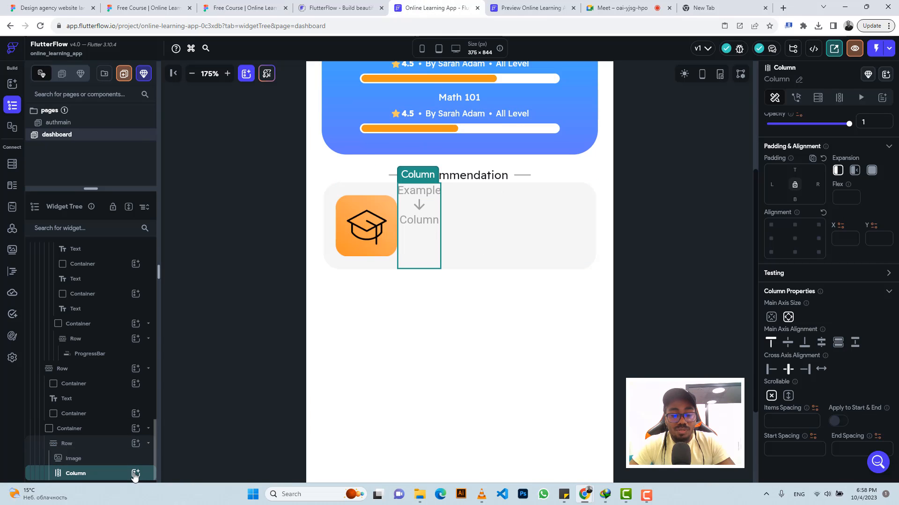
{"action": "left_click", "coordinate": [135, 474]}
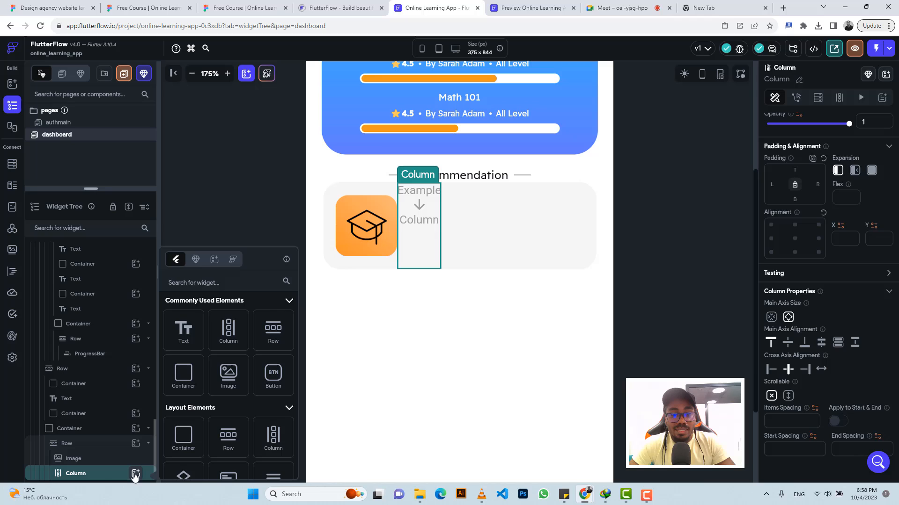
{"action": "left_click", "coordinate": [184, 330]}
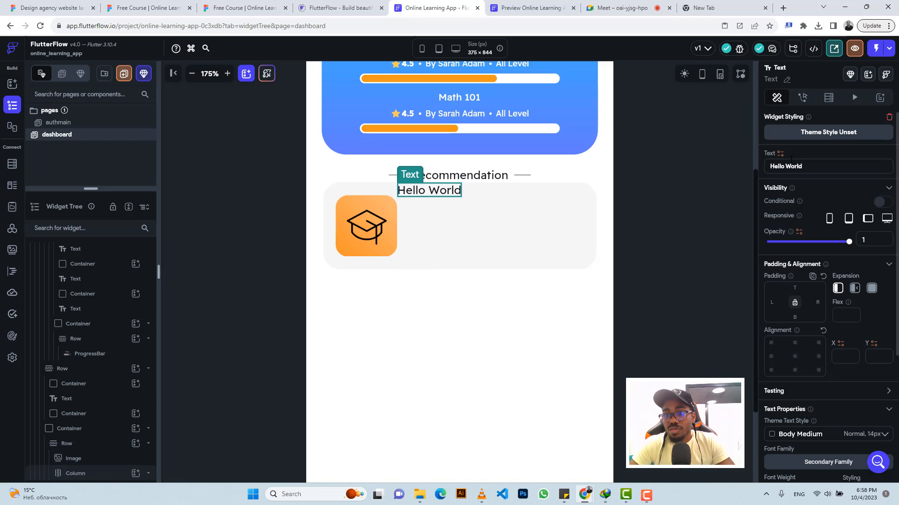
{"action": "triple_click", "coordinate": [785, 166]}
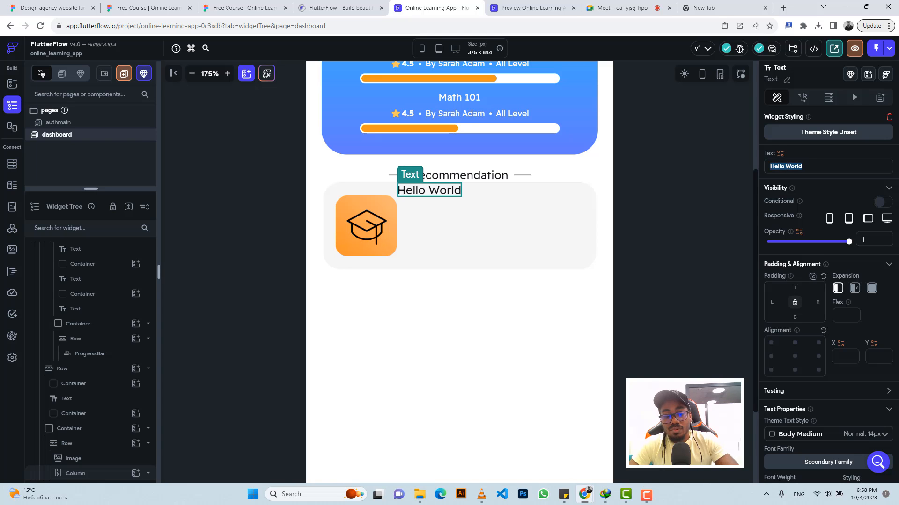
{"action": "type", "text": "Math 102"}
Step: Set the title text's font weight to 700 - Bold and its font size to 12
{"action": "scroll", "coordinate": [825, 282], "scroll_direction": "down", "scroll_amount": 4}
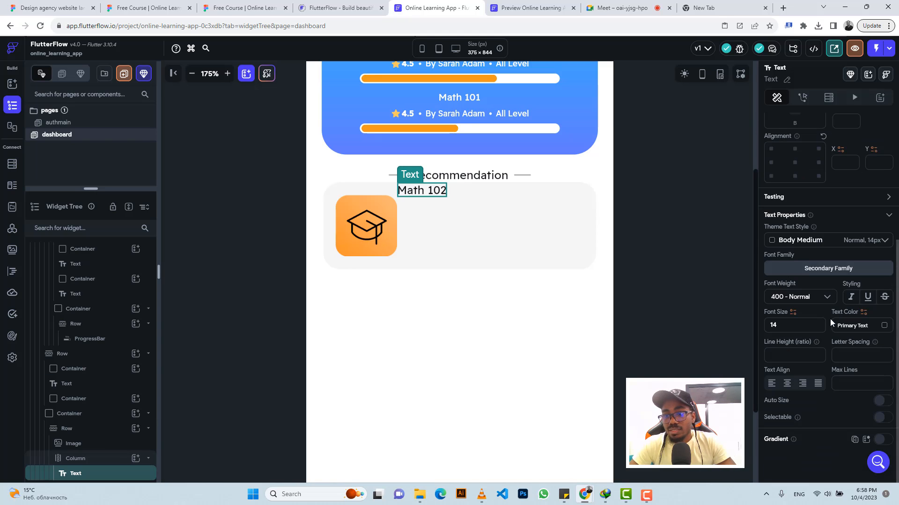
{"action": "left_click", "coordinate": [804, 304]}
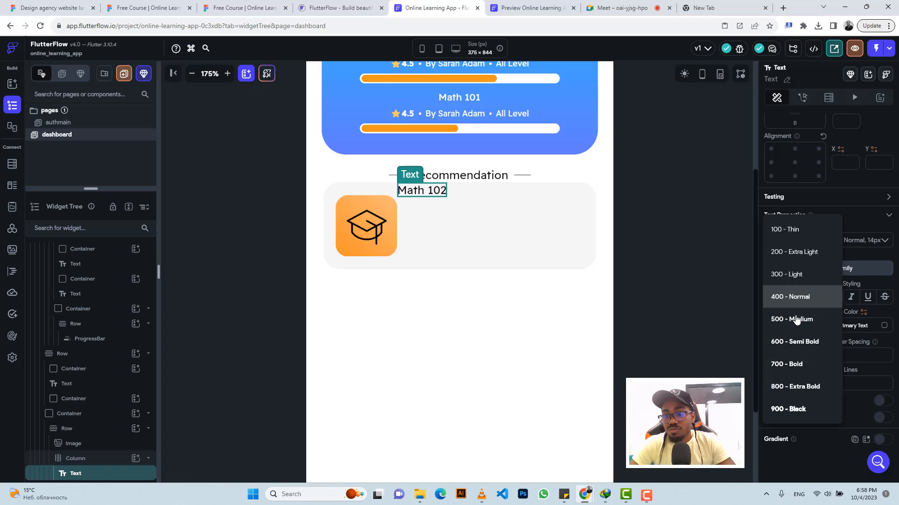
{"action": "left_click", "coordinate": [794, 362]}
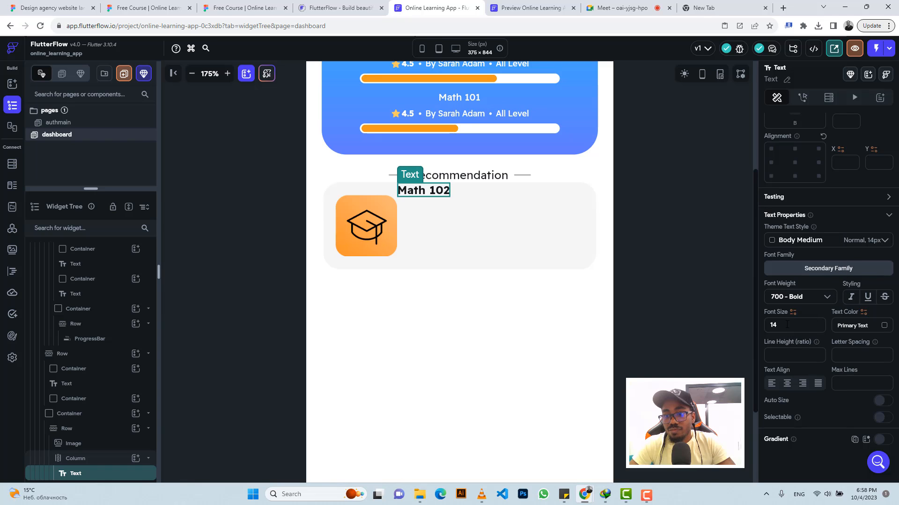
{"action": "double_click", "coordinate": [786, 325]}
{"action": "type", "text": "12"}
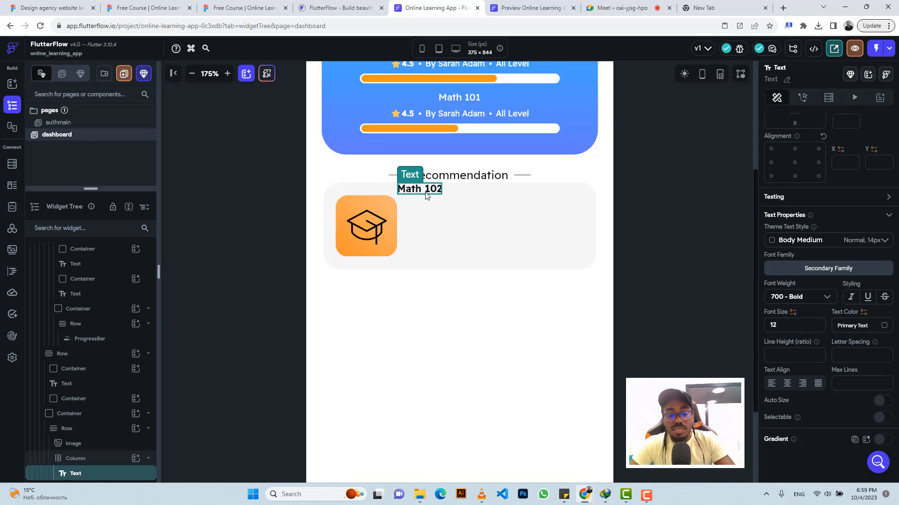
Step: Duplicate the title text and replace the copy's text with the description copied from the Figma design
{"action": "key", "text": "ctrl+d"}
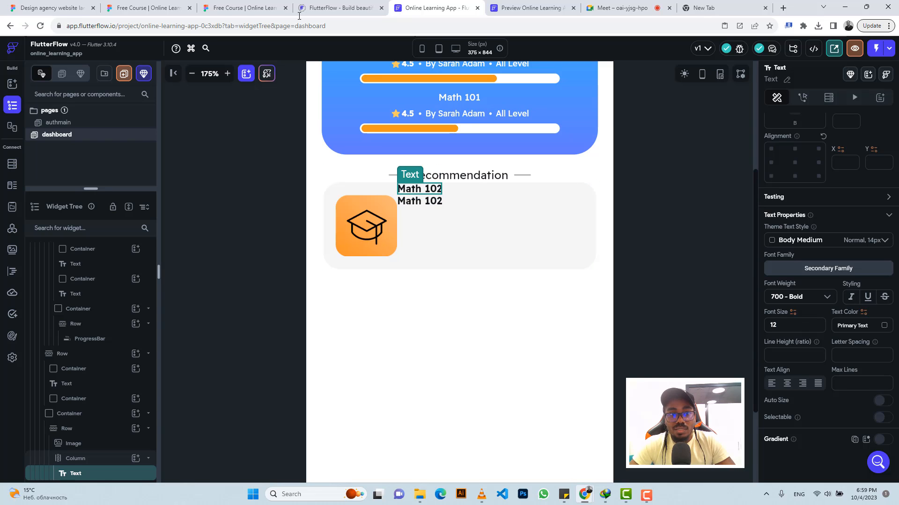
{"action": "left_click", "coordinate": [238, 5]}
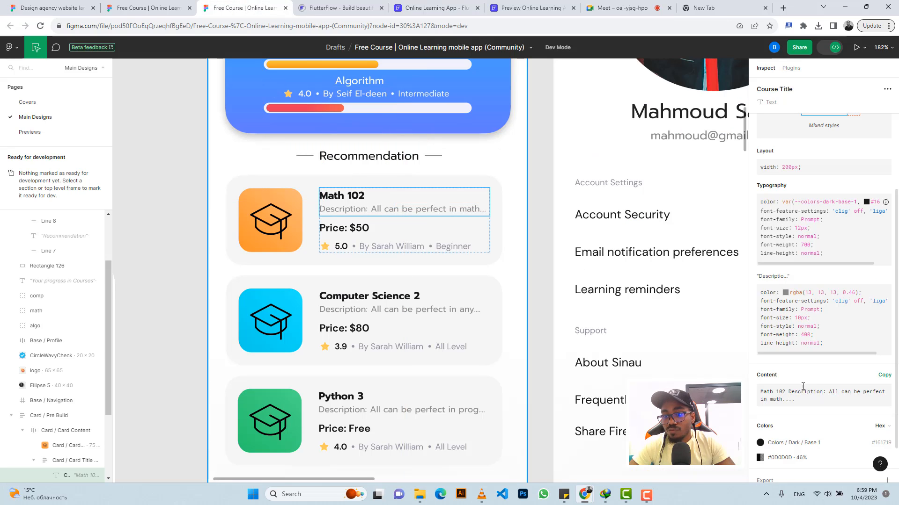
{"action": "left_click_drag", "start_coordinate": [789, 390], "coordinate": [797, 399]}
{"action": "key", "text": "ctrl+c"}
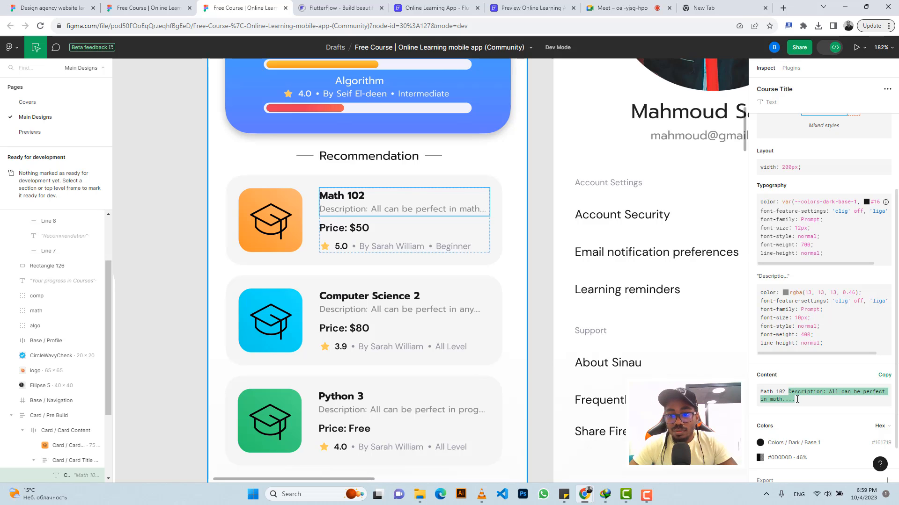
{"action": "left_click", "coordinate": [425, 8]}
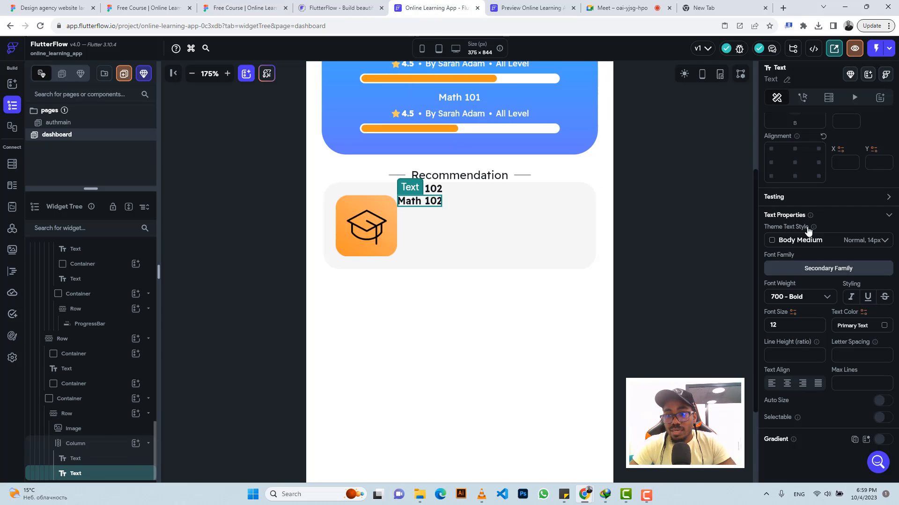
{"action": "scroll", "coordinate": [795, 188], "scroll_direction": "up", "scroll_amount": 5}
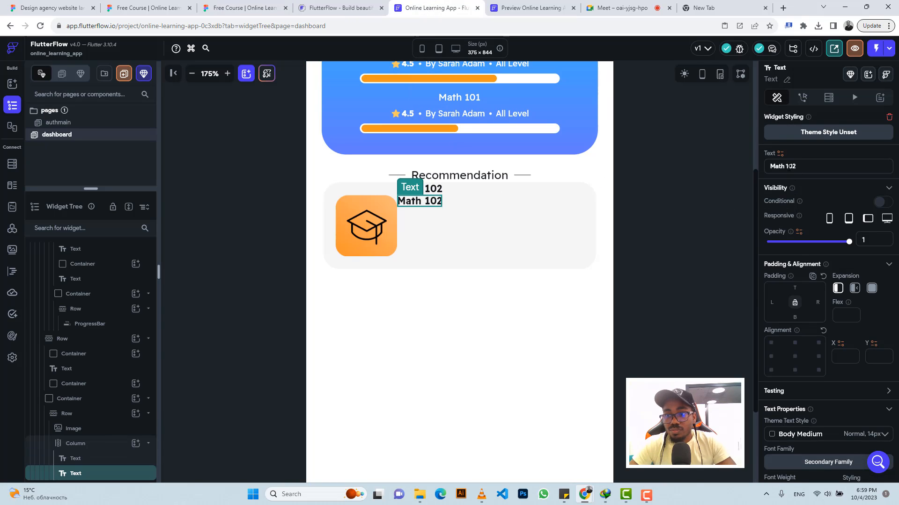
{"action": "triple_click", "coordinate": [791, 169]}
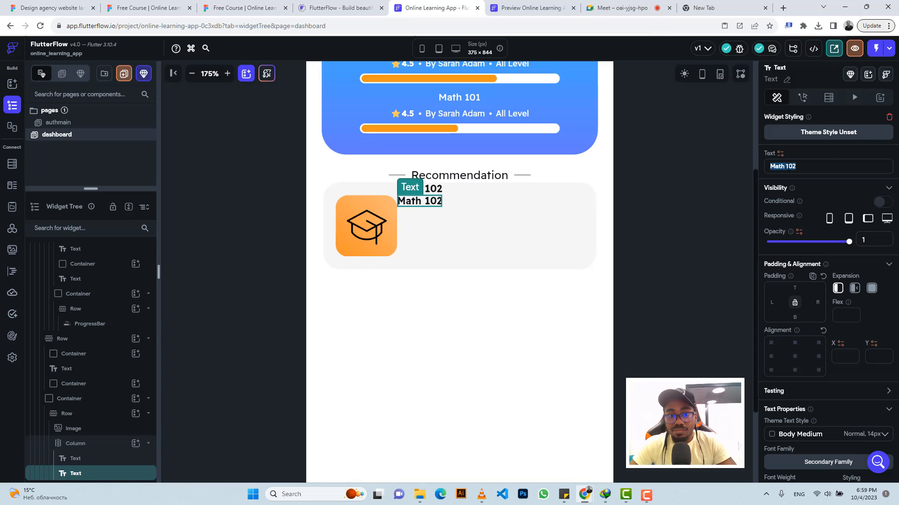
{"action": "key", "text": "ctrl+v"}
Step: Set the description text's font weight to 400 - Normal and its font size to 10
{"action": "scroll", "coordinate": [812, 328], "scroll_direction": "down", "scroll_amount": 4}
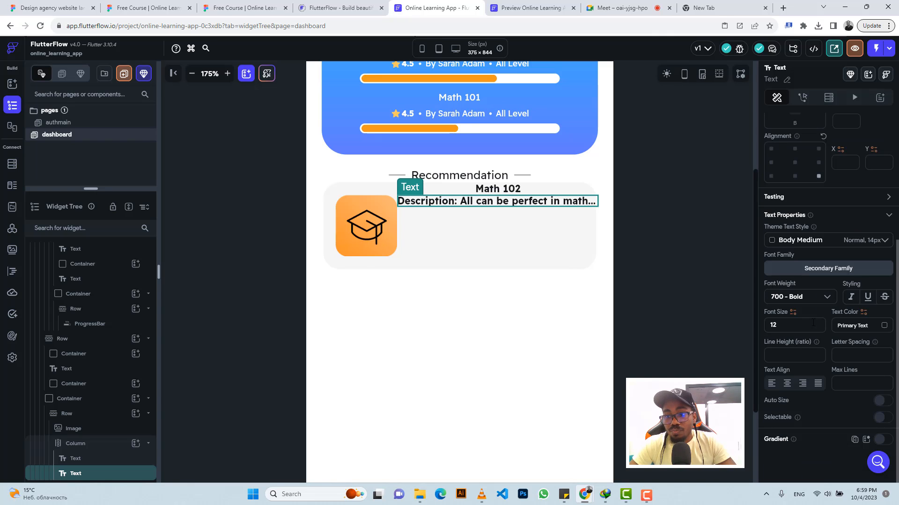
{"action": "left_click", "coordinate": [792, 297]}
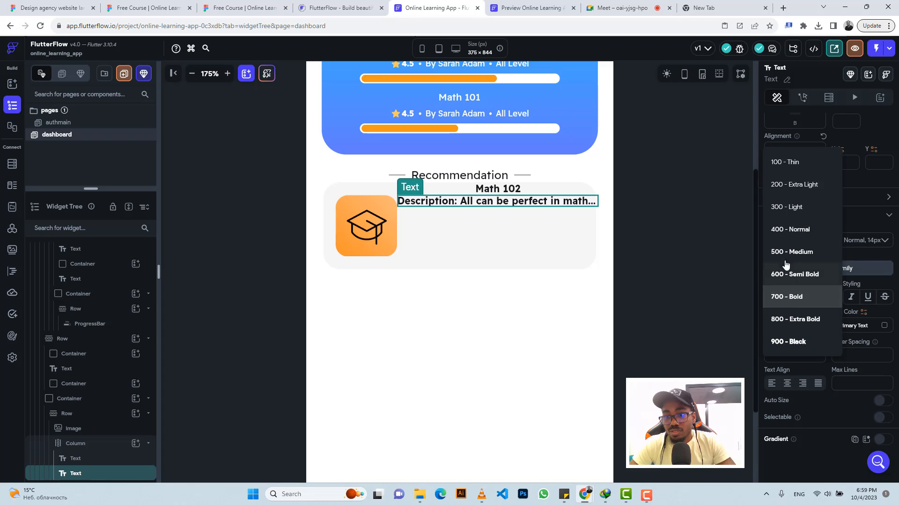
{"action": "left_click", "coordinate": [785, 230]}
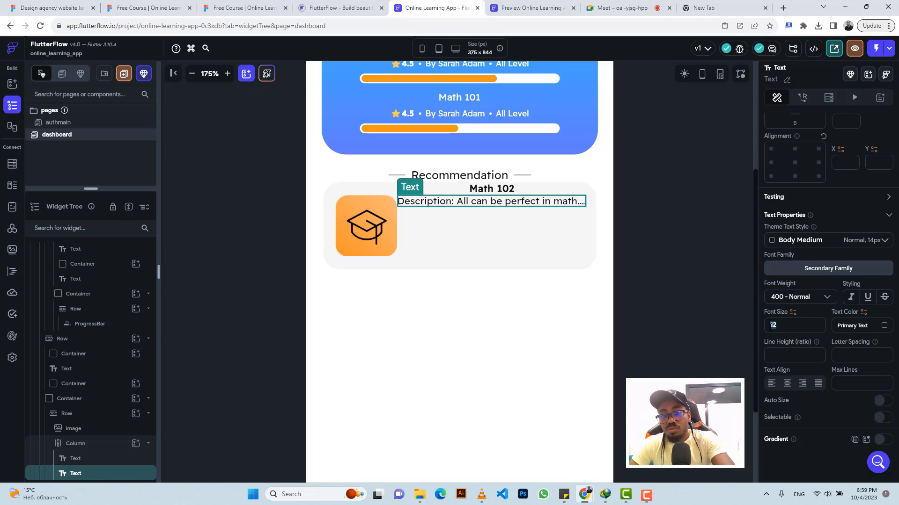
{"action": "type", "text": "10"}
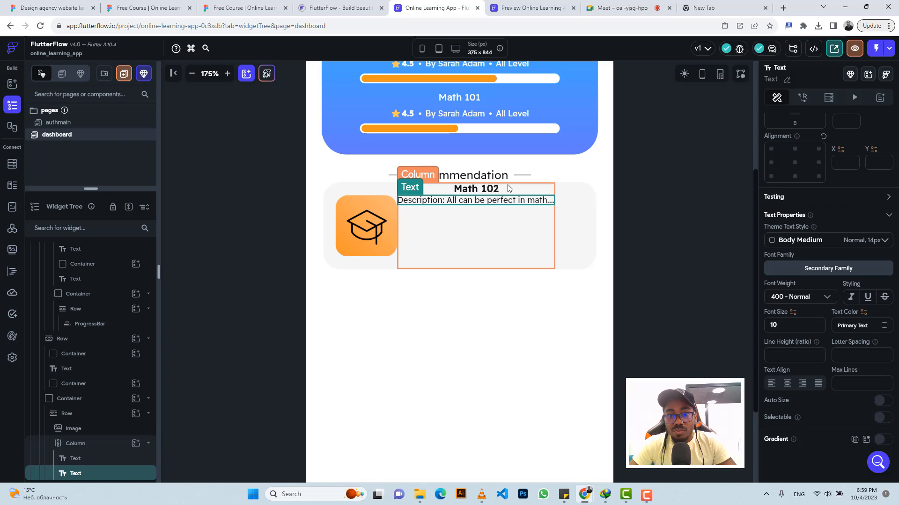
Step: Align the Column's children to the start on the cross axis
{"action": "left_click", "coordinate": [509, 190]}
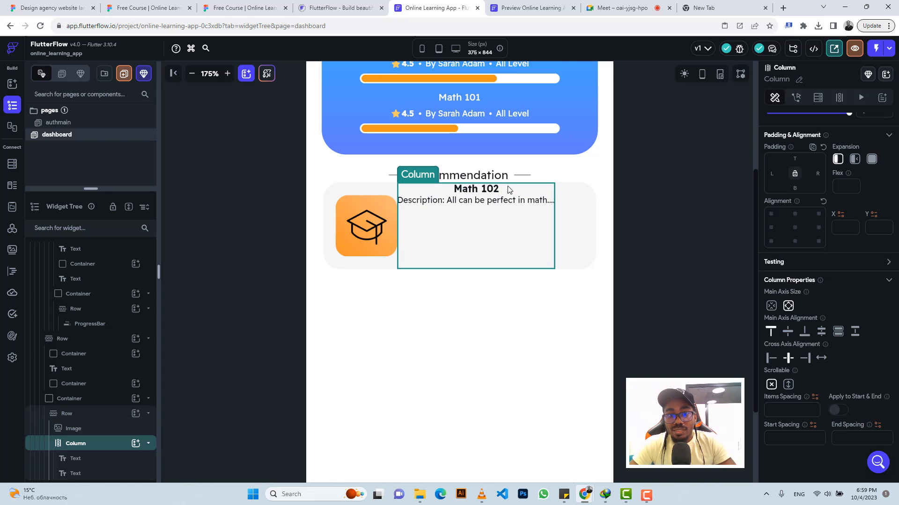
{"action": "left_click", "coordinate": [770, 359]}
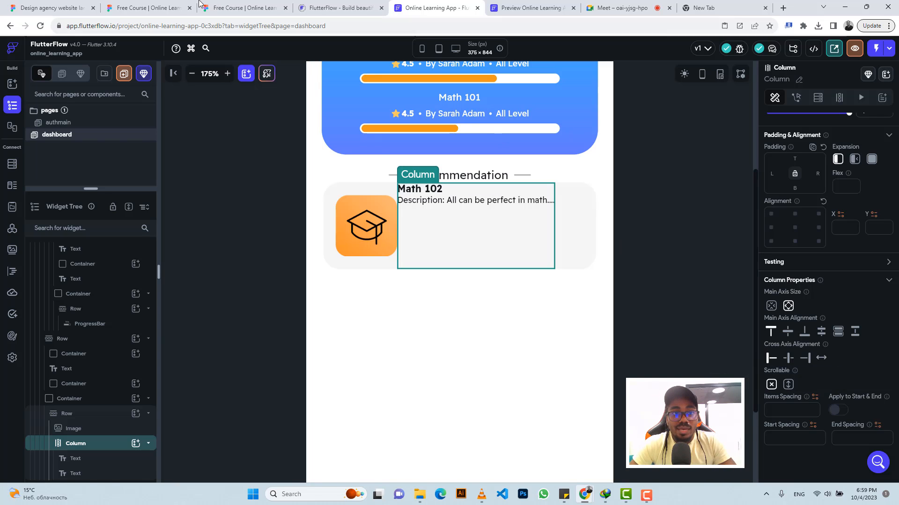
{"action": "left_click", "coordinate": [243, 7]}
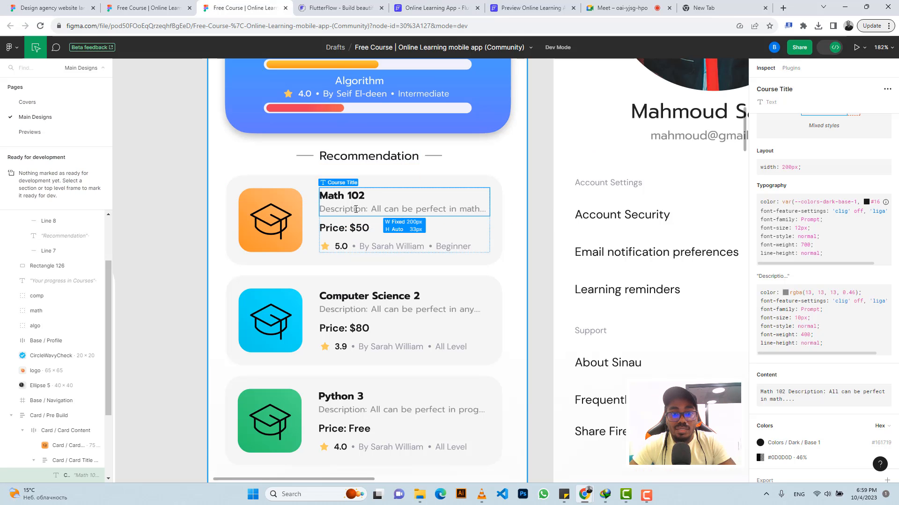
{"action": "scroll", "coordinate": [806, 378], "scroll_direction": "down", "scroll_amount": 1}
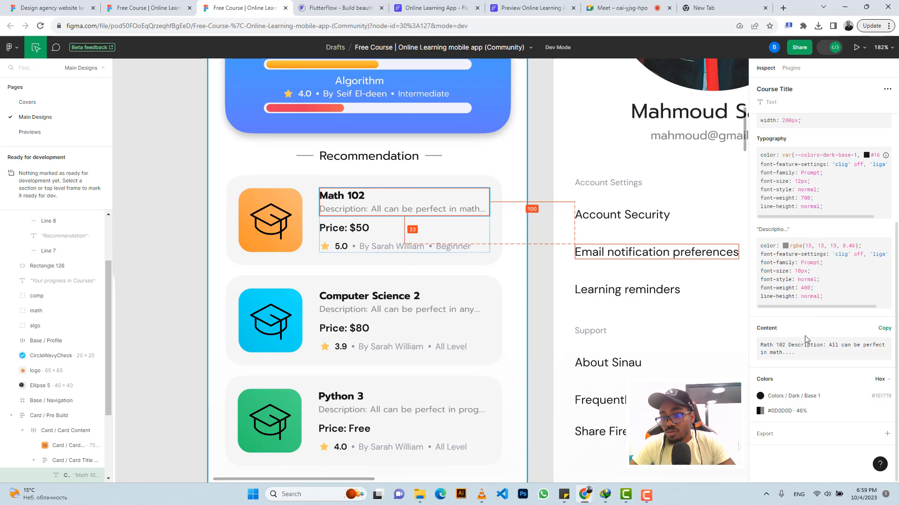
{"action": "left_click", "coordinate": [421, 4]}
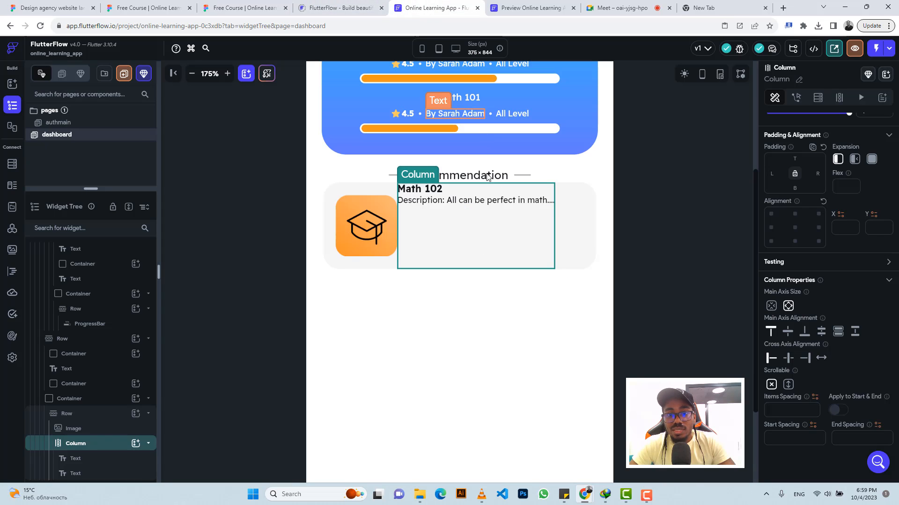
Step: Set the description text's colour to the Secondary Text theme colour
{"action": "left_click", "coordinate": [480, 203]}
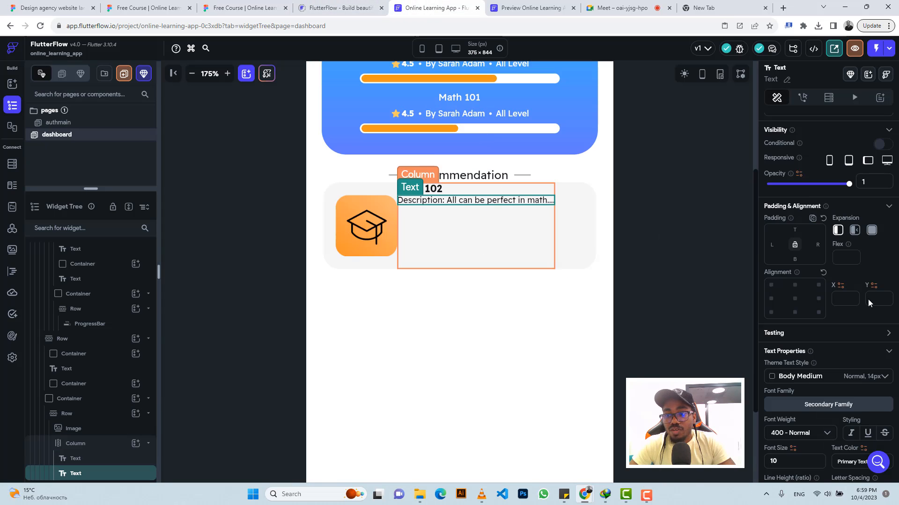
{"action": "scroll", "coordinate": [863, 325], "scroll_direction": "down", "scroll_amount": 4}
{"action": "left_click", "coordinate": [883, 326]}
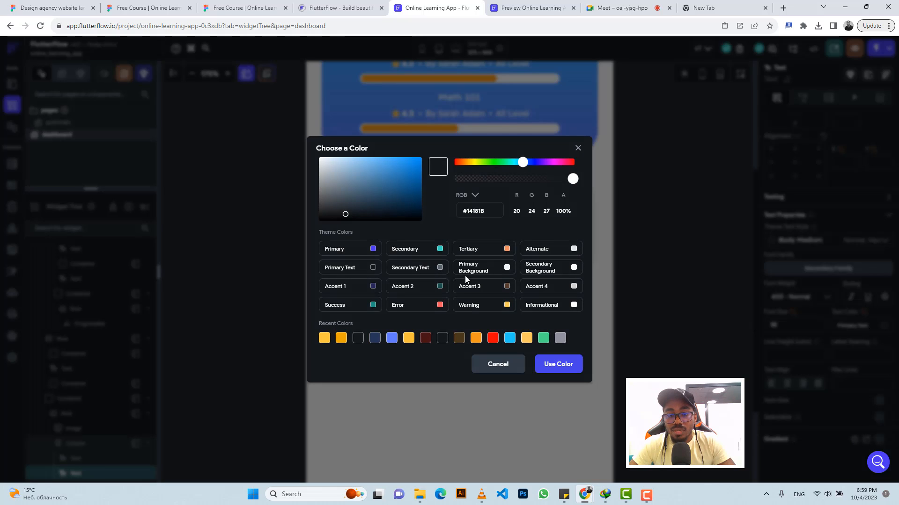
{"action": "left_click", "coordinate": [440, 268]}
Step: Compare the card's text and padding against the Figma design
{"action": "left_click", "coordinate": [237, 4]}
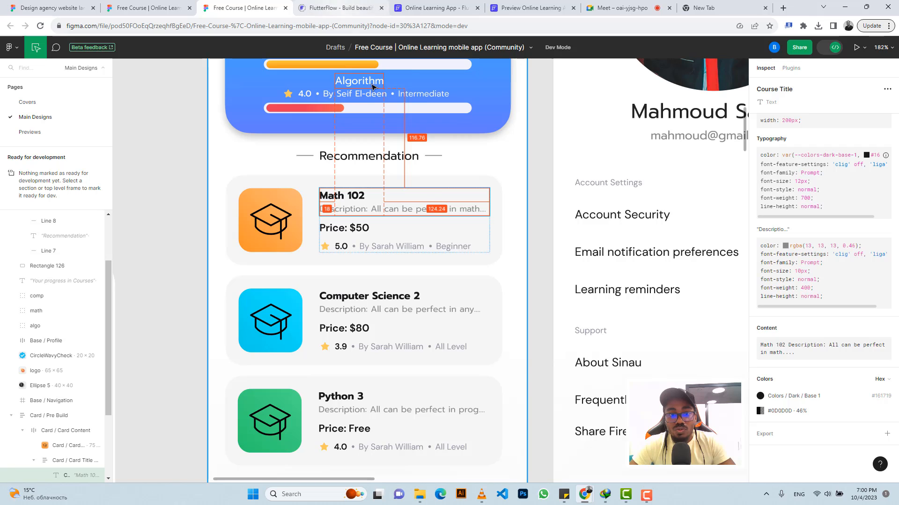
{"action": "left_click", "coordinate": [443, 6]}
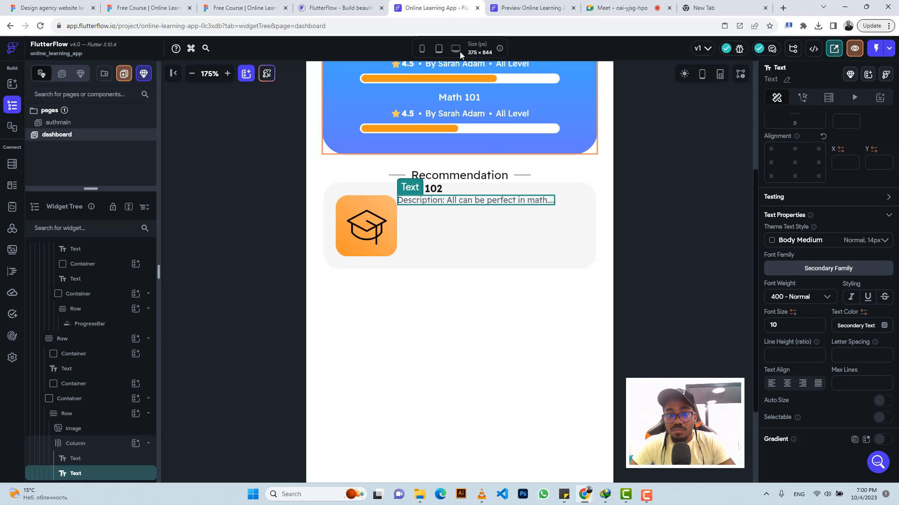
{"action": "left_click", "coordinate": [488, 217]}
{"action": "left_click", "coordinate": [244, 7]}
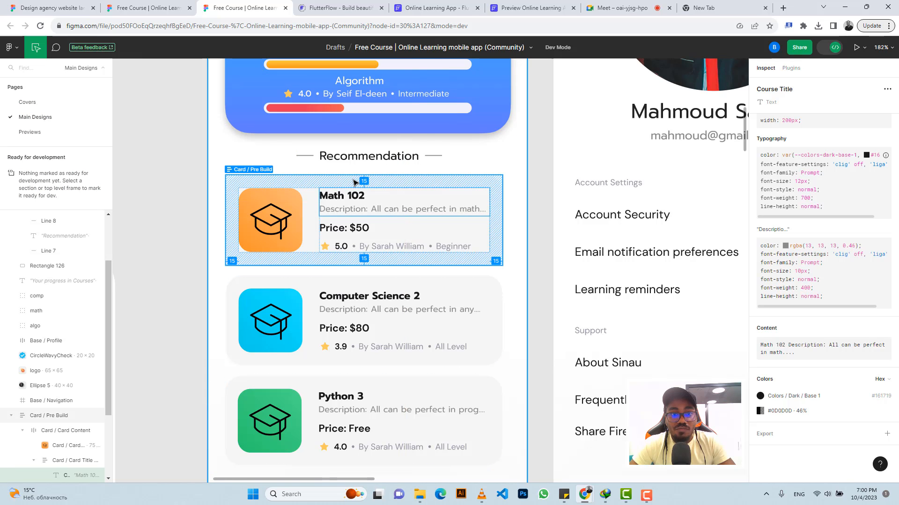
Step: Set the Column's left padding to 20 and its top padding to 15
{"action": "left_click", "coordinate": [433, 7]}
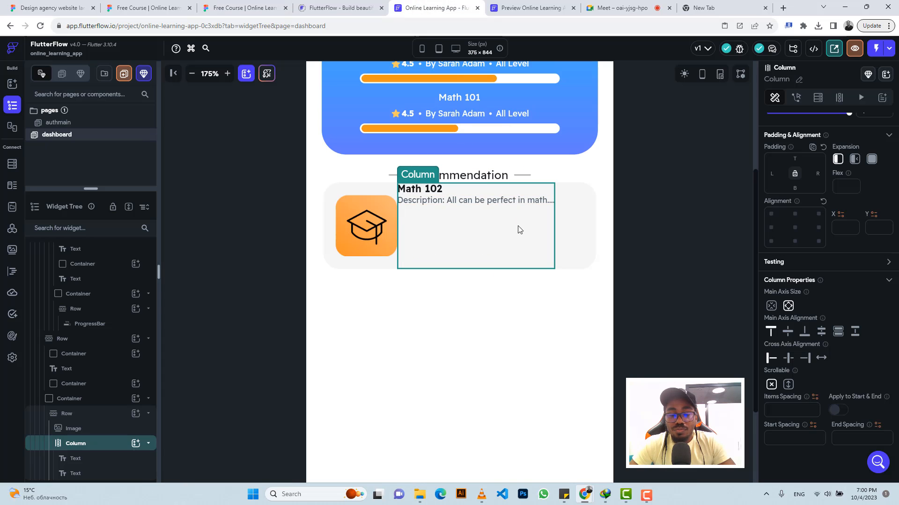
{"action": "left_click", "coordinate": [777, 174]}
{"action": "type", "text": "2"}
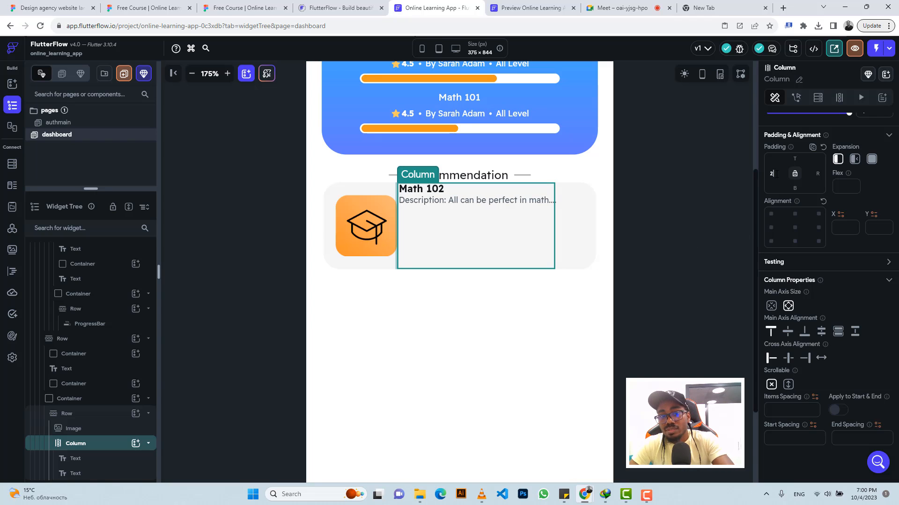
{"action": "type", "text": "0"}
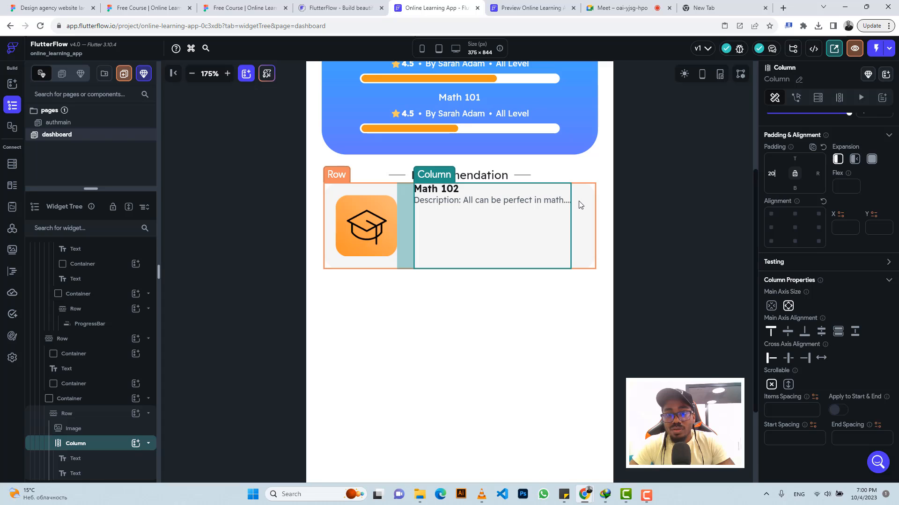
{"action": "left_click", "coordinate": [581, 204]}
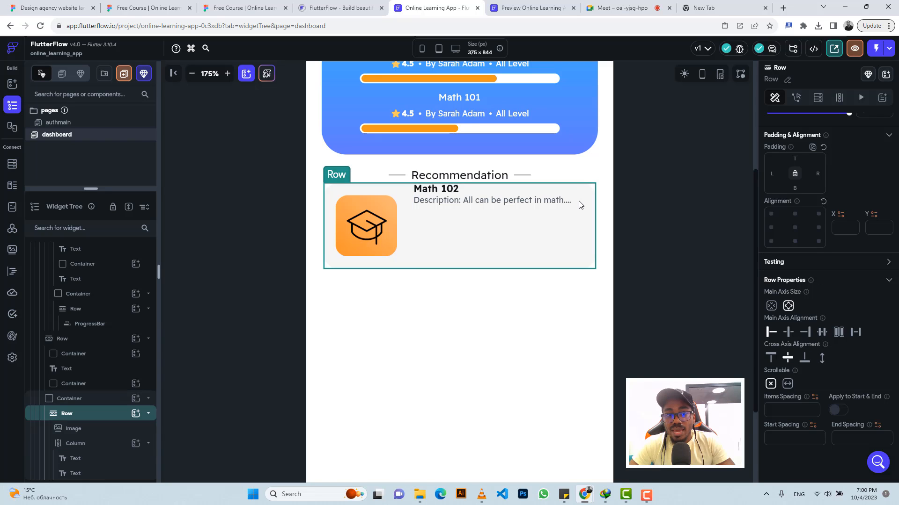
{"action": "left_click", "coordinate": [512, 192]}
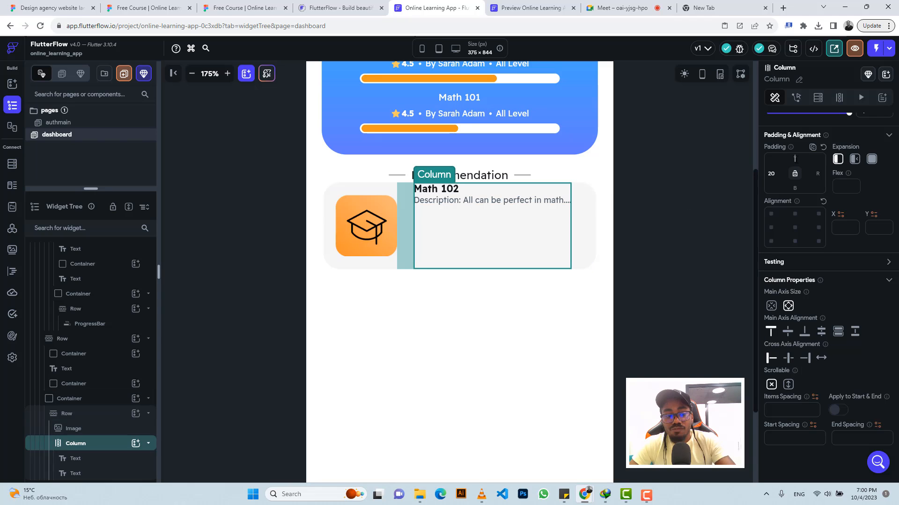
{"action": "left_click", "coordinate": [794, 158]}
{"action": "type", "text": "15"}
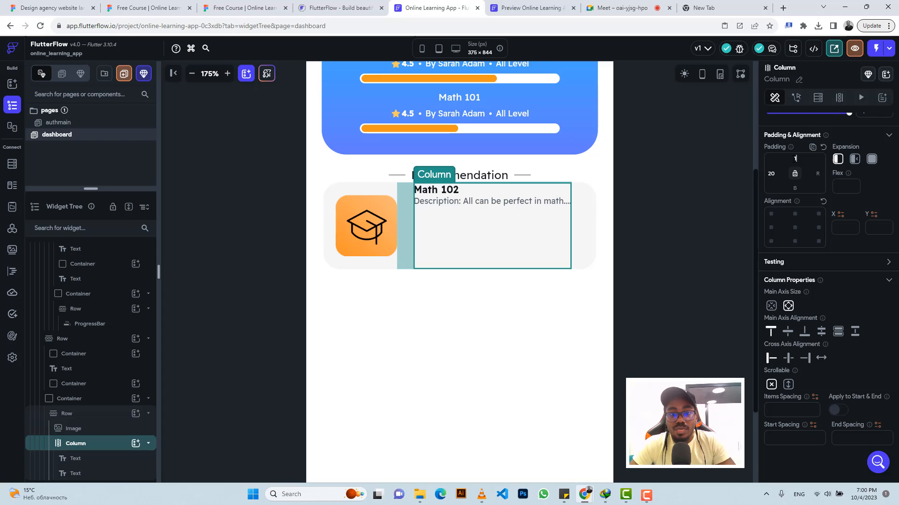
Step: Copy the course title text and paste a duplicate of it into the card's Column
{"action": "left_click", "coordinate": [237, 6]}
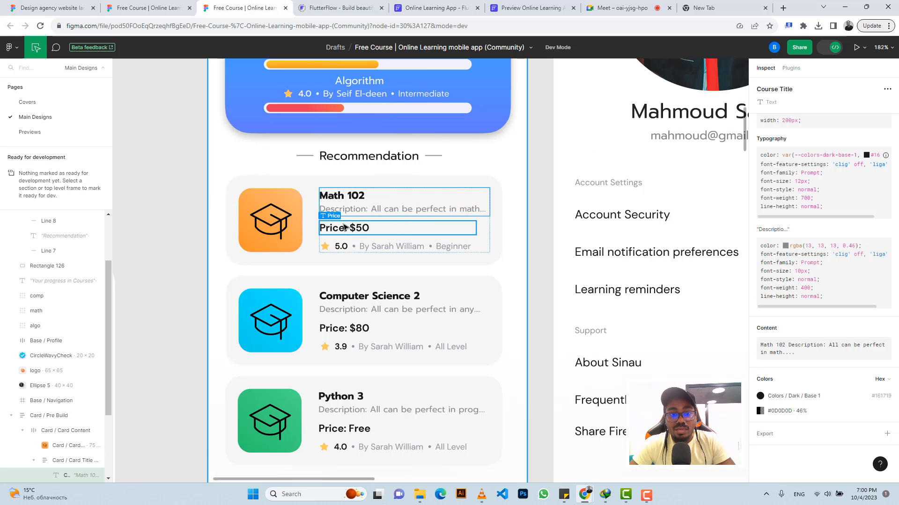
{"action": "left_click", "coordinate": [420, 8]}
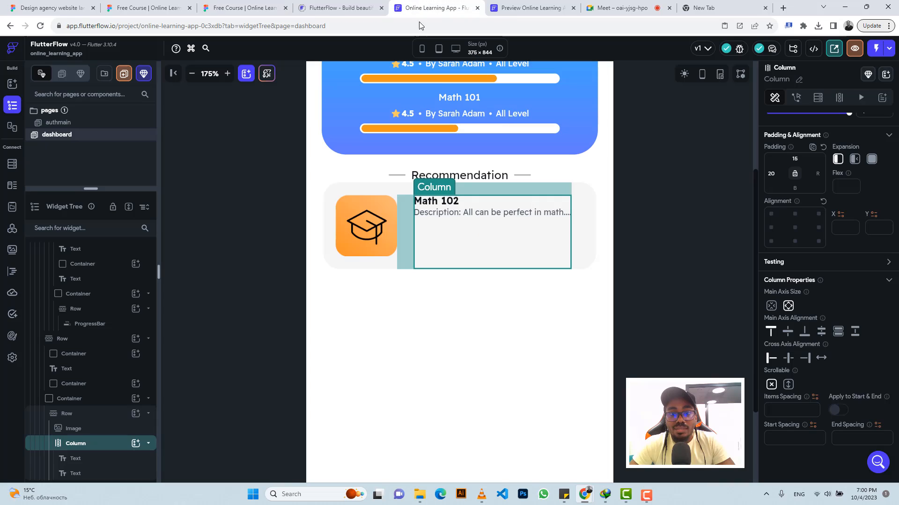
{"action": "left_click", "coordinate": [451, 206]}
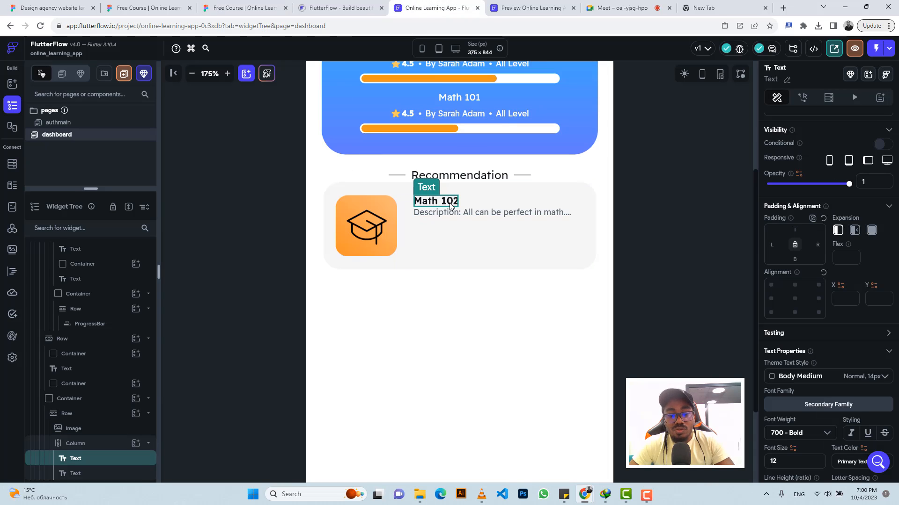
{"action": "key", "text": "ctrl+c"}
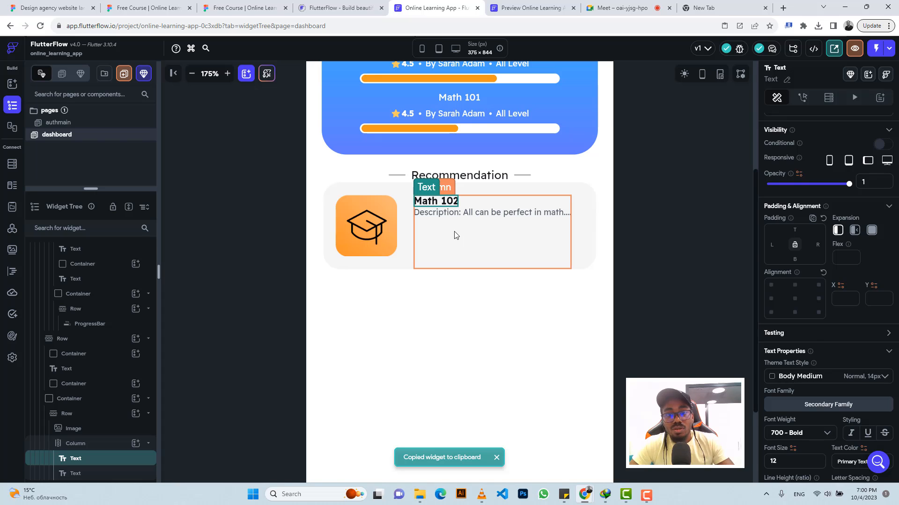
{"action": "left_click", "coordinate": [455, 235]}
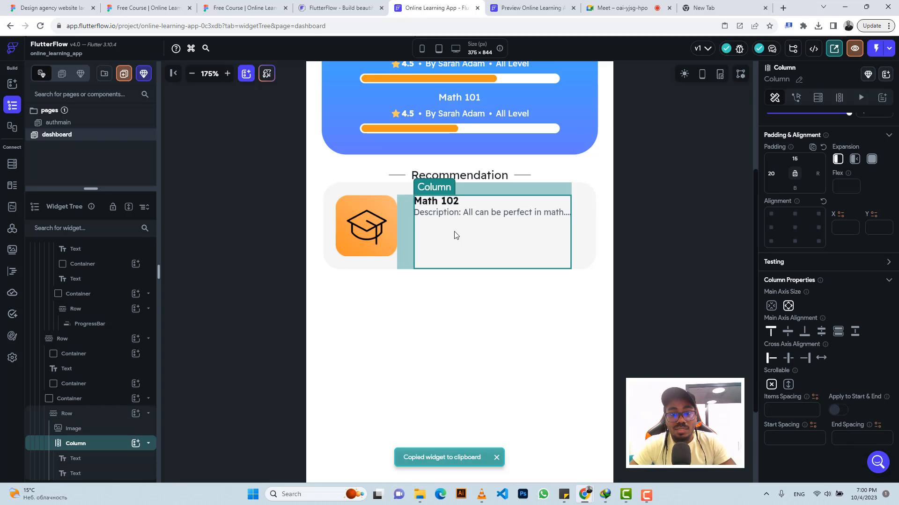
{"action": "key", "text": "ctrl+v"}
Step: Copy the price text from Figma, then set the duplicate's top padding to 6 and its text to "Price: $50"
{"action": "left_click", "coordinate": [243, 7]}
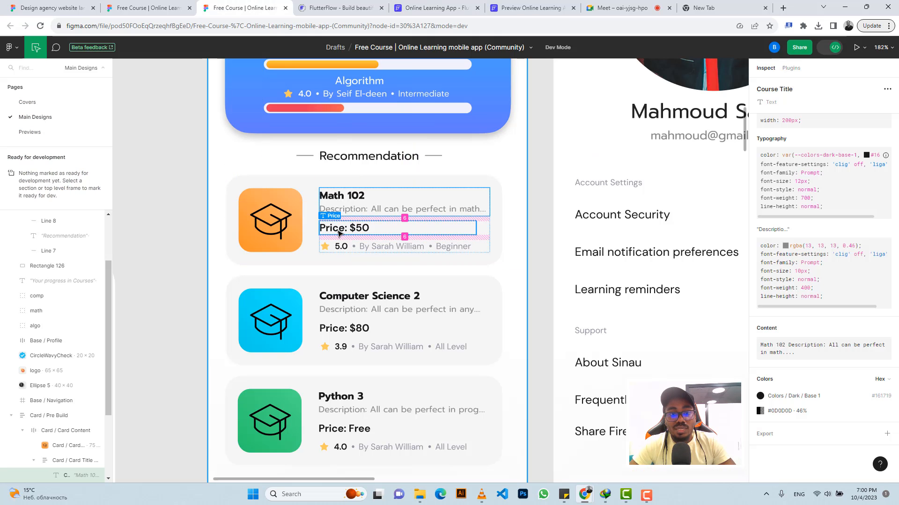
{"action": "left_click", "coordinate": [398, 228]}
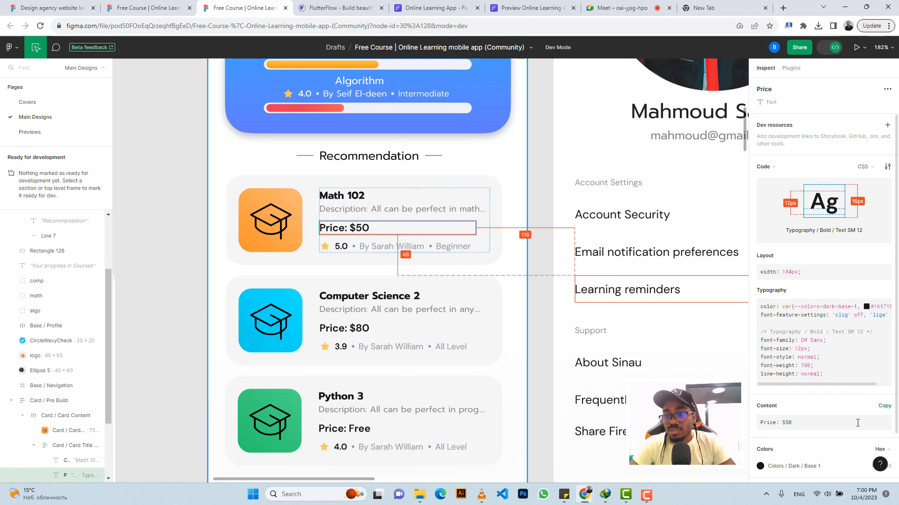
{"action": "left_click", "coordinate": [884, 406]}
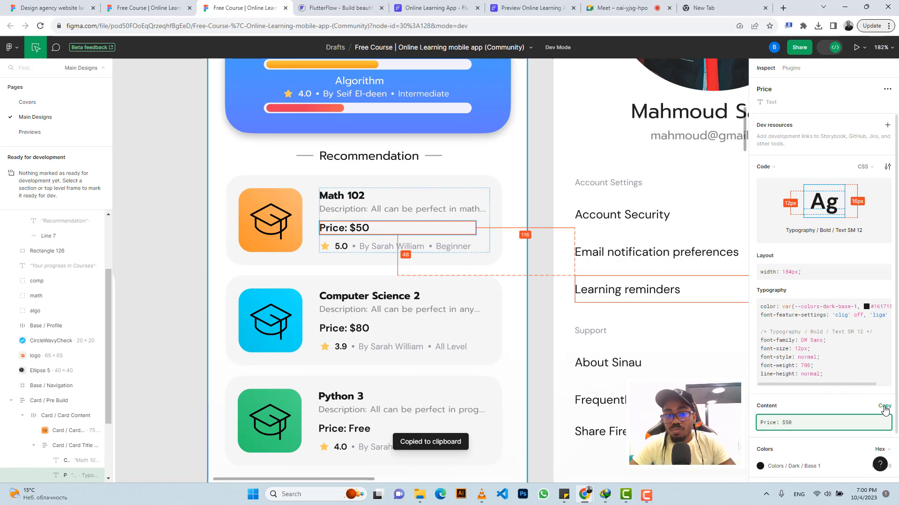
{"action": "left_click", "coordinate": [421, 6]}
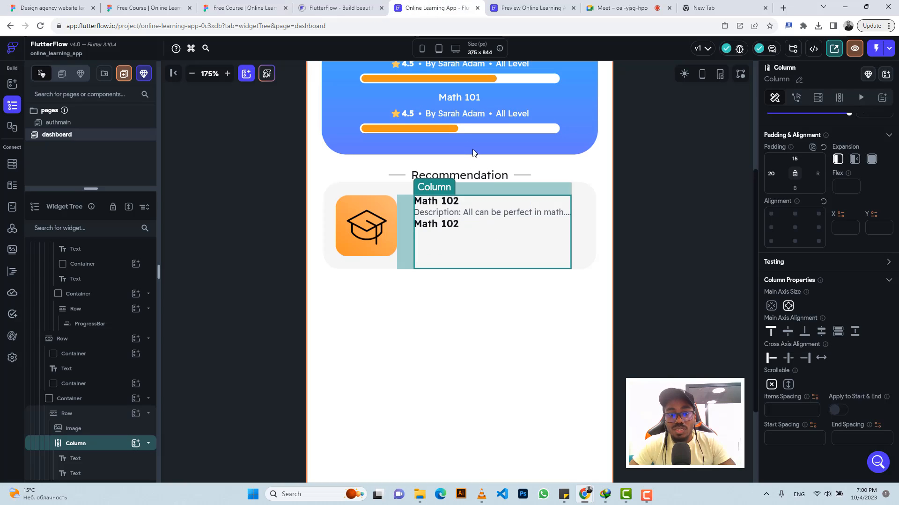
{"action": "left_click", "coordinate": [451, 227]}
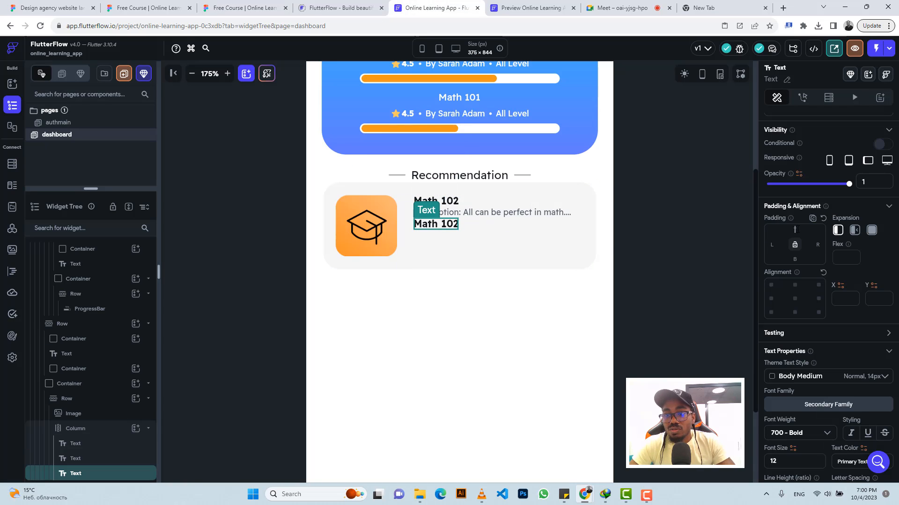
{"action": "left_click", "coordinate": [796, 231]}
{"action": "type", "text": "6"}
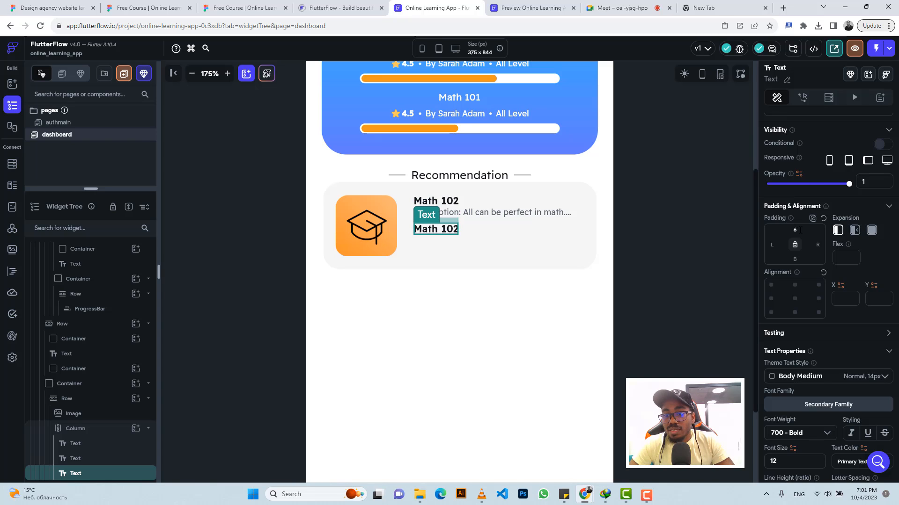
{"action": "scroll", "coordinate": [791, 187], "scroll_direction": "up", "scroll_amount": 2}
{"action": "key", "text": "ctrl+a"}
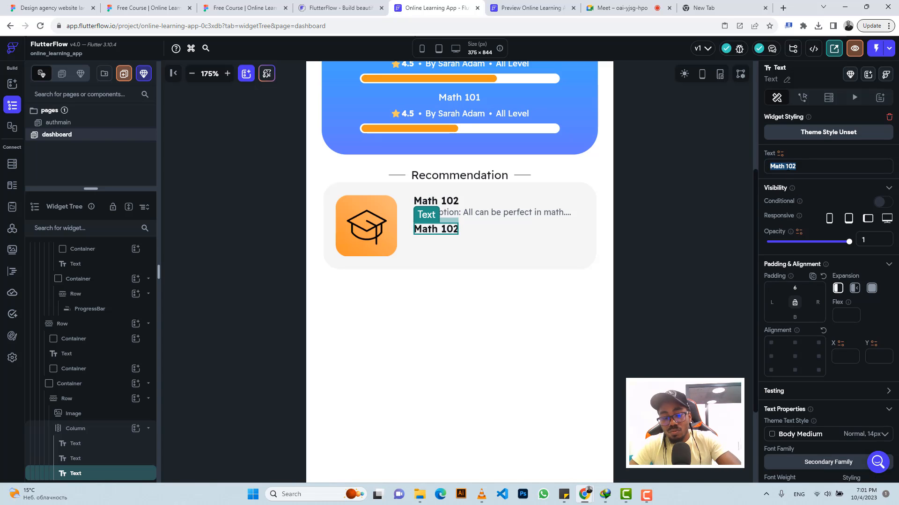
{"action": "key", "text": "ctrl+v"}
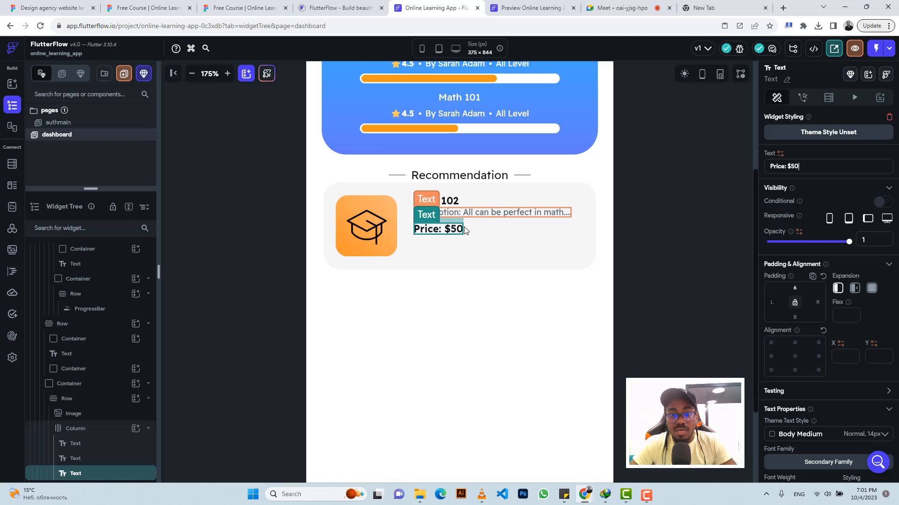
{"action": "left_click", "coordinate": [477, 216]}
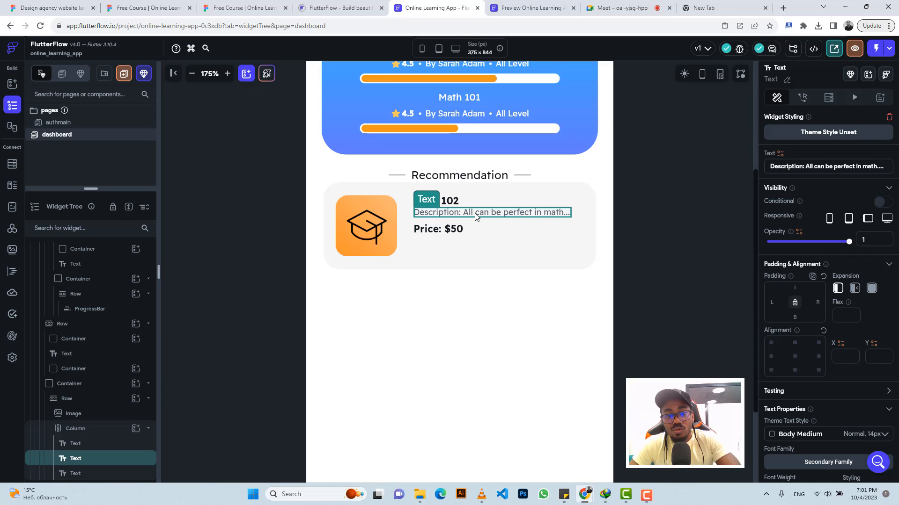
{"action": "key", "text": "ctrl+c"}
{"action": "left_click", "coordinate": [463, 248]}
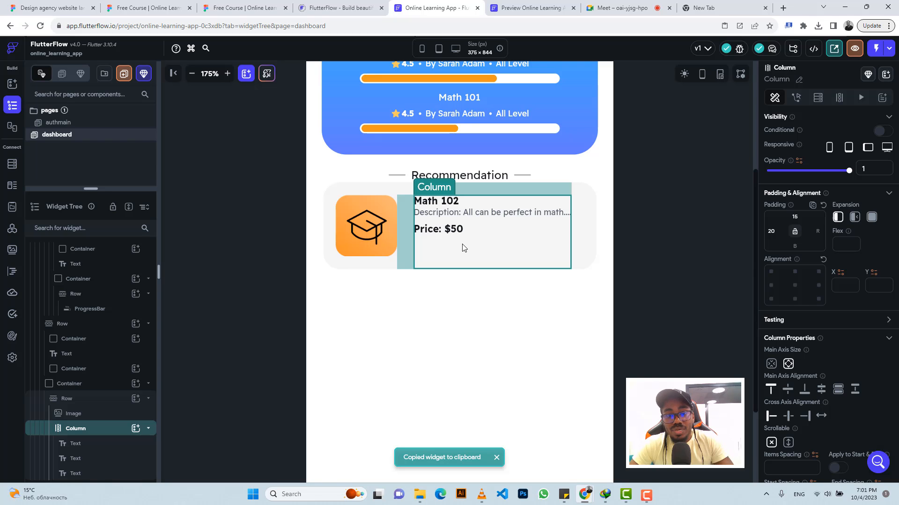
{"action": "key", "text": "ctrl+v"}
{"action": "left_click", "coordinate": [257, 7]}
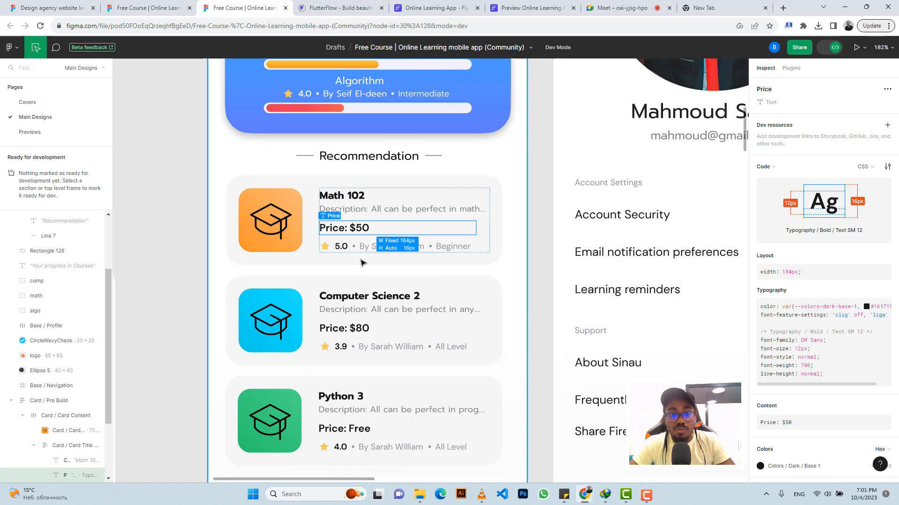
{"action": "left_click", "coordinate": [435, 8]}
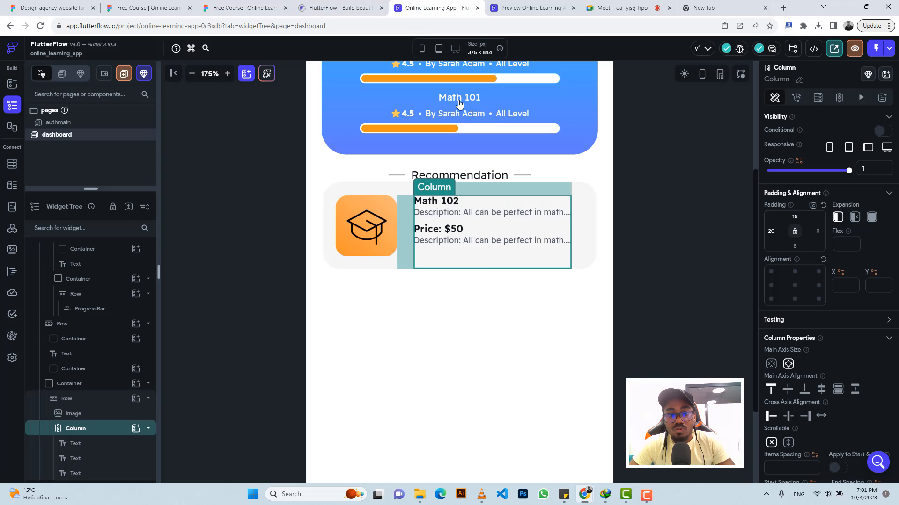
{"action": "left_click", "coordinate": [492, 242]}
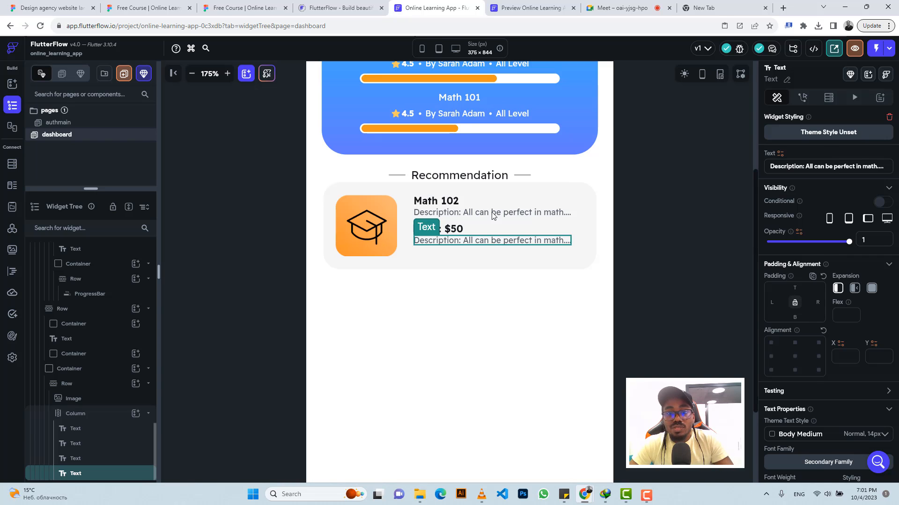
{"action": "key", "text": "Delete"}
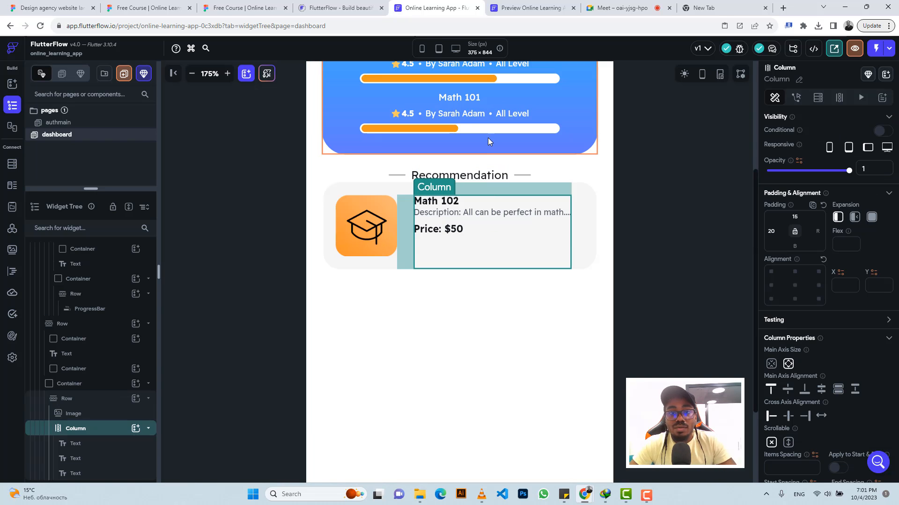
Step: Copy the rating row from the top course card and paste it into the Recommendation card's Column
{"action": "left_click", "coordinate": [537, 115]}
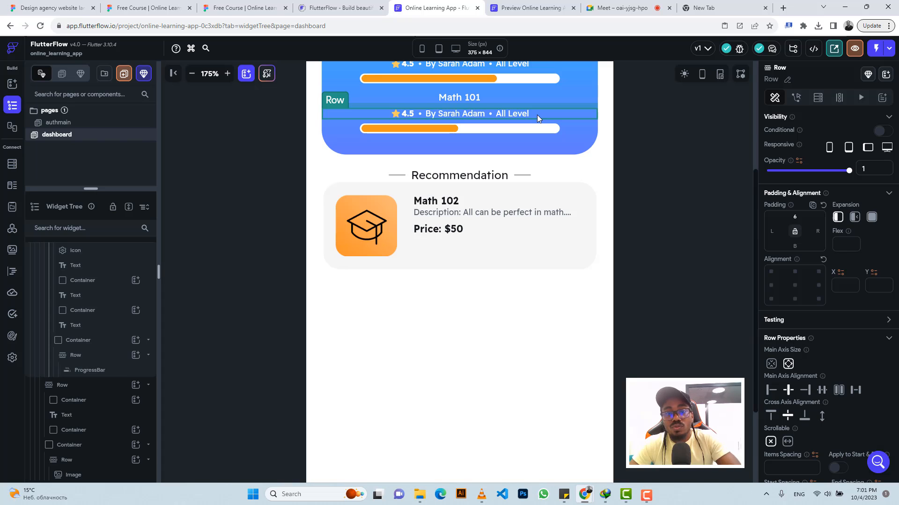
{"action": "key", "text": "ctrl+c"}
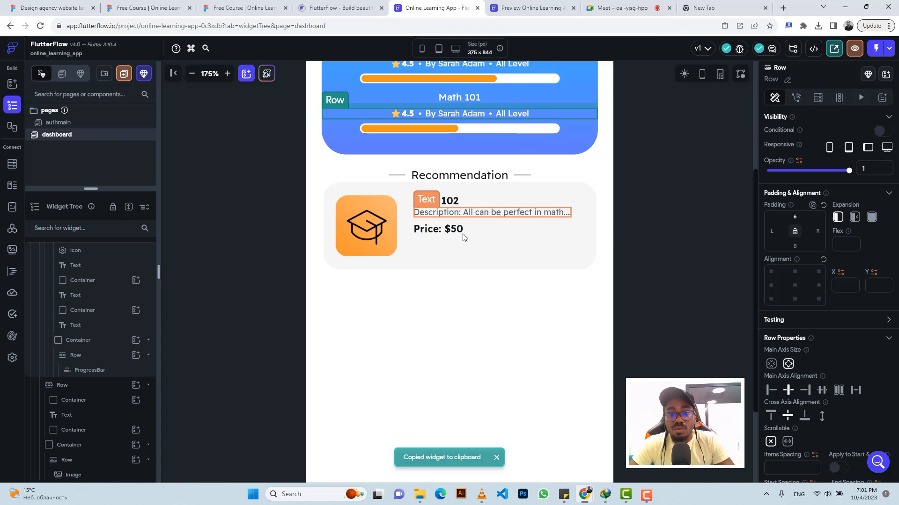
{"action": "left_click", "coordinate": [471, 250]}
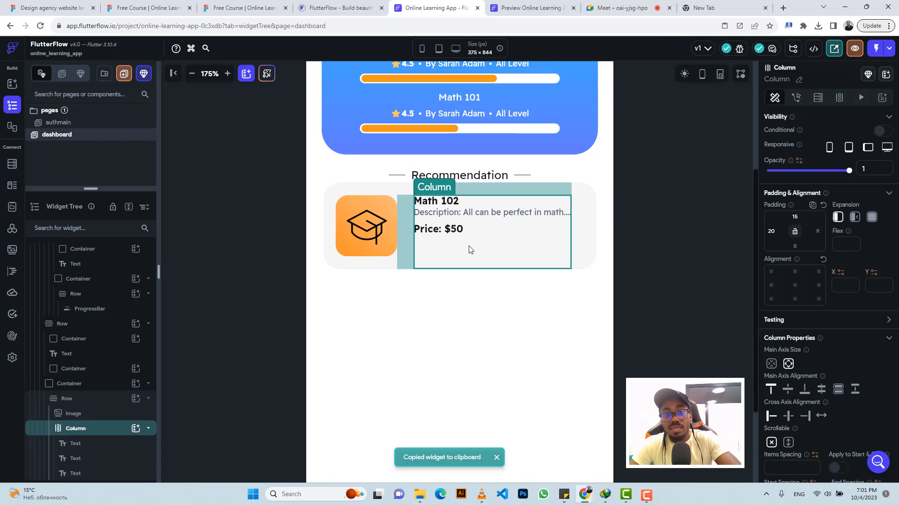
{"action": "key", "text": "ctrl+v"}
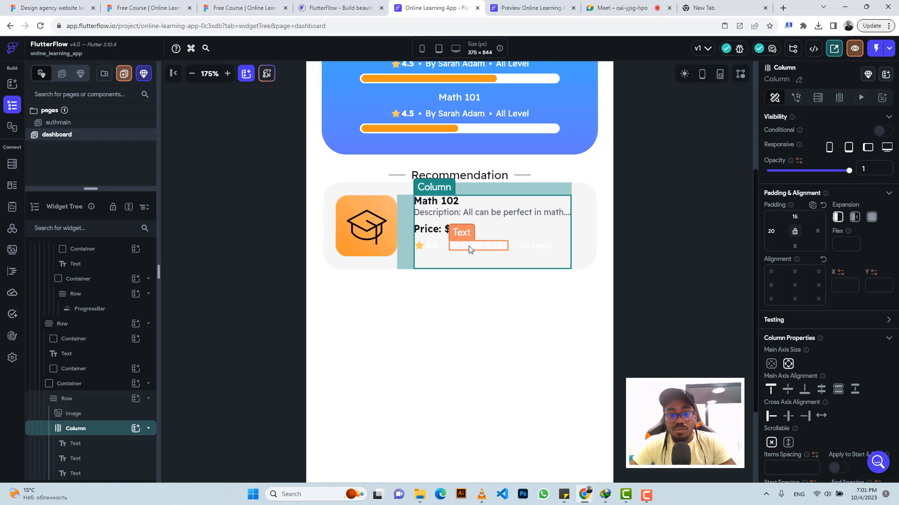
Step: Copy the author name's grey text colour from the Figma design
{"action": "left_click", "coordinate": [251, 5]}
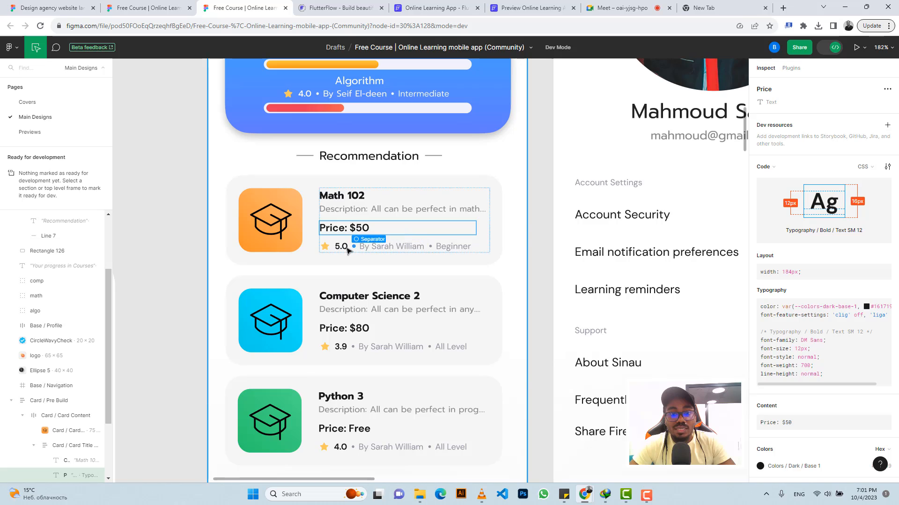
{"action": "left_click", "coordinate": [381, 247]}
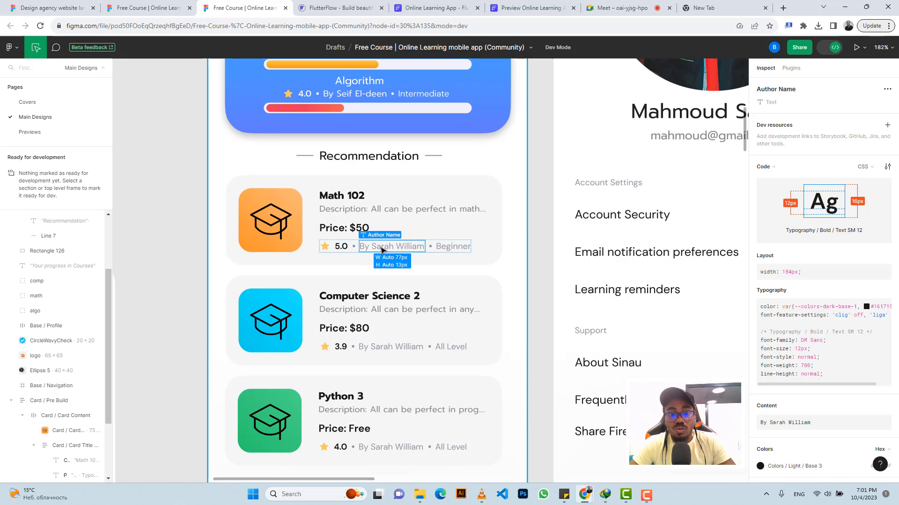
{"action": "left_click", "coordinate": [876, 433]}
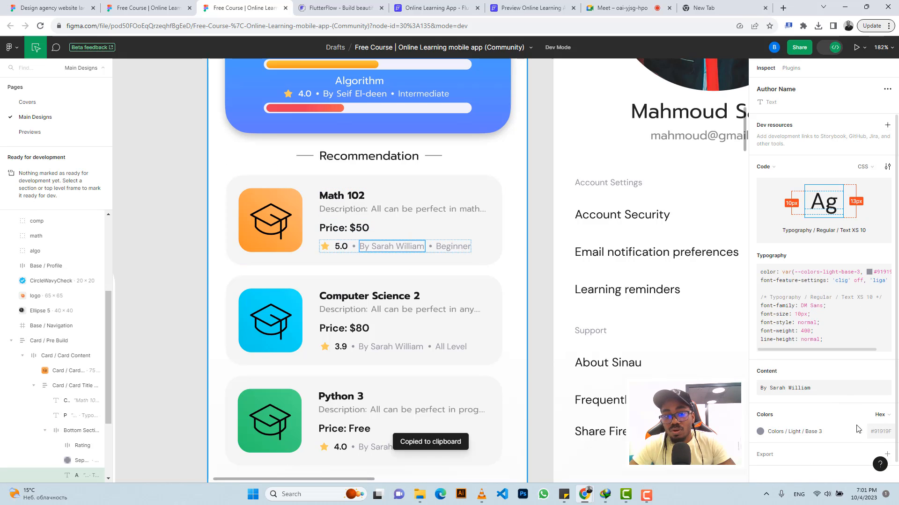
Step: Set the rating number's text colour in the Recommendation card to Primary Text
{"action": "left_click", "coordinate": [398, 8]}
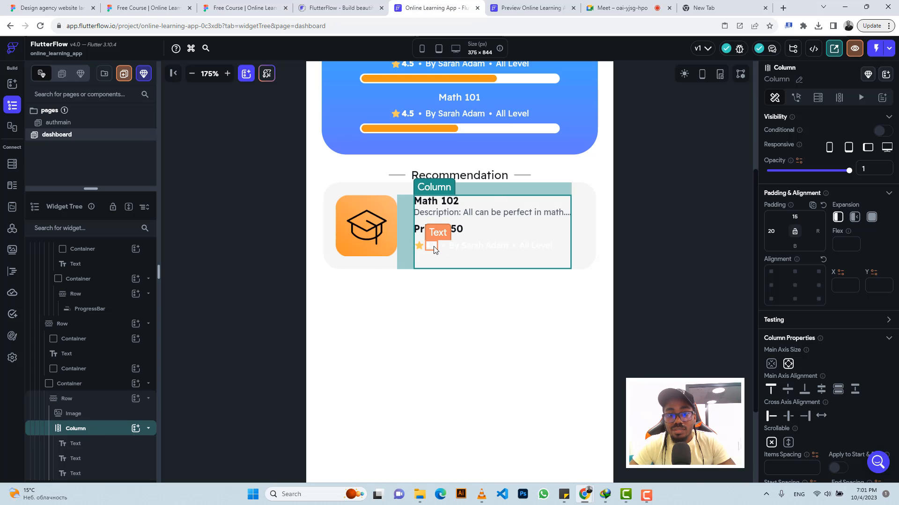
{"action": "left_click", "coordinate": [440, 252]}
{"action": "scroll", "coordinate": [879, 327], "scroll_direction": "down", "scroll_amount": 3}
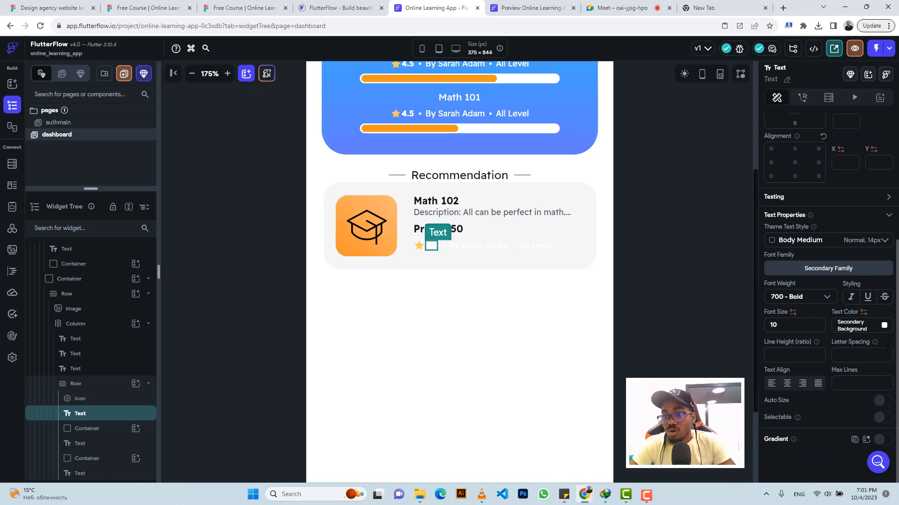
{"action": "left_click", "coordinate": [884, 326]}
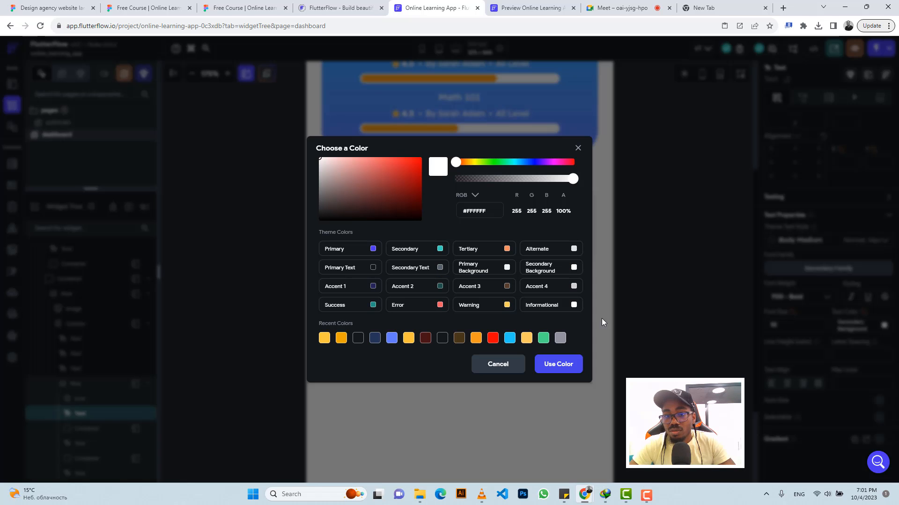
{"action": "left_click", "coordinate": [502, 365]}
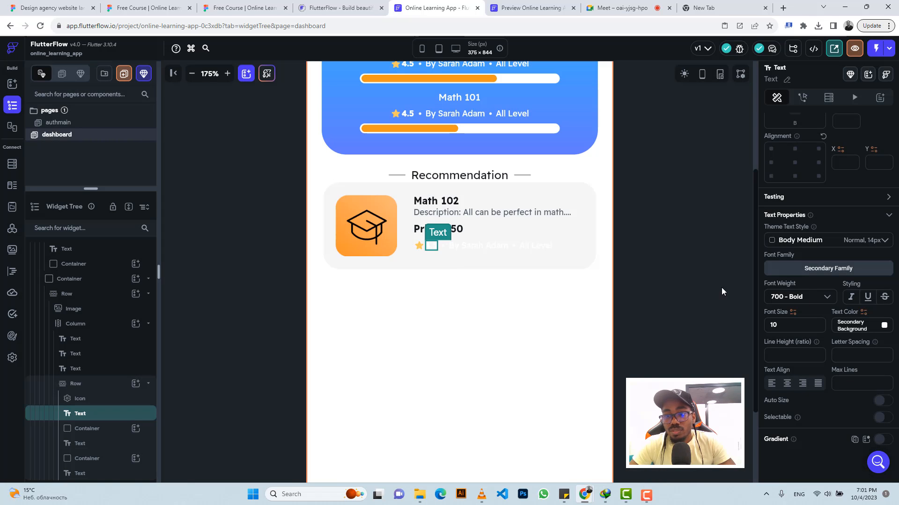
{"action": "left_click", "coordinate": [884, 326]}
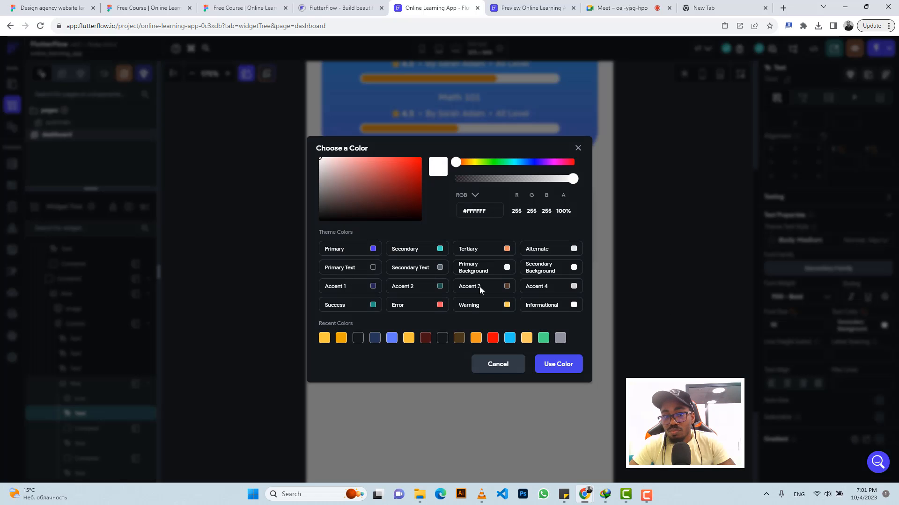
{"action": "left_click", "coordinate": [373, 269]}
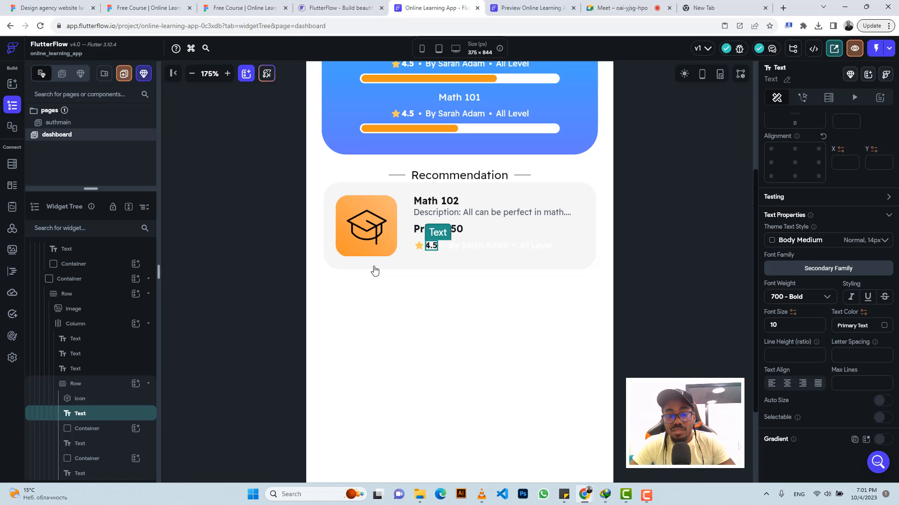
Step: Set the author name text colour to #91919F
{"action": "left_click", "coordinate": [458, 248]}
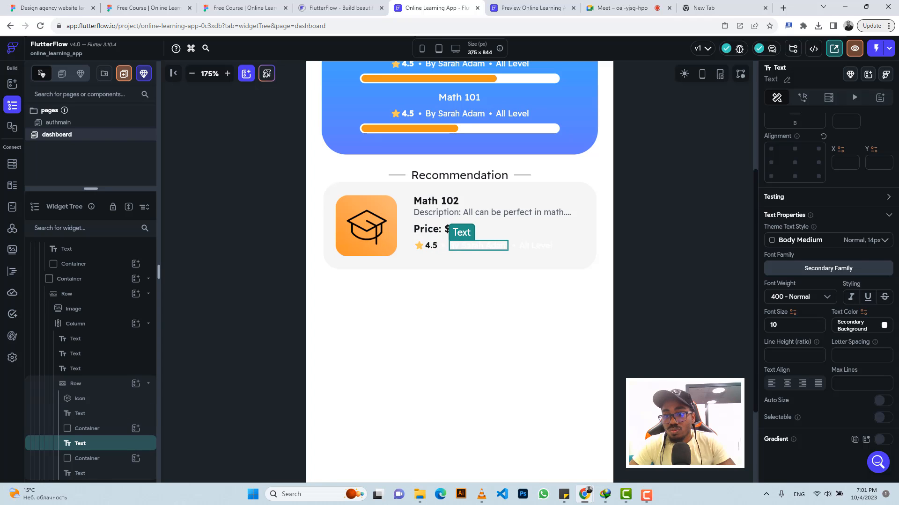
{"action": "left_click", "coordinate": [849, 325]}
{"action": "type", "text": "#91919F"}
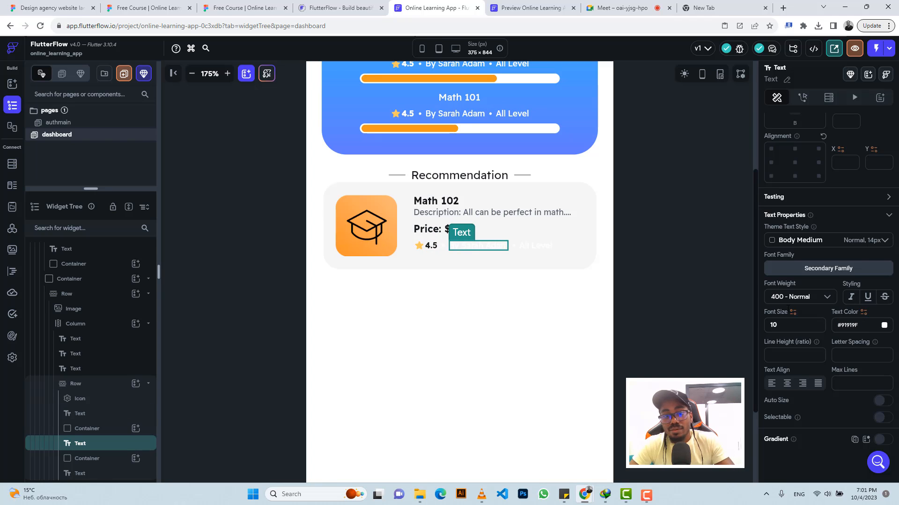
{"action": "key", "text": "Return"}
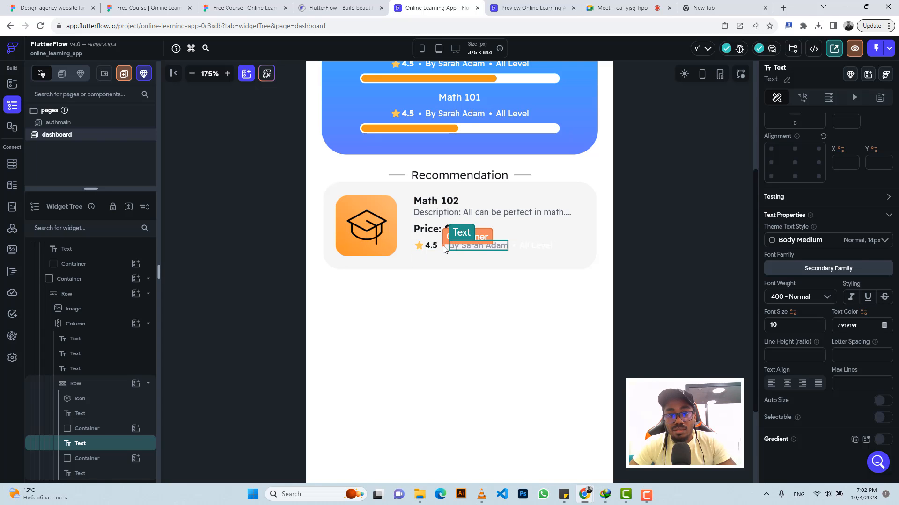
Step: Set the fill colour of both dot separators in the rating row to #91919F
{"action": "left_click", "coordinate": [443, 246]}
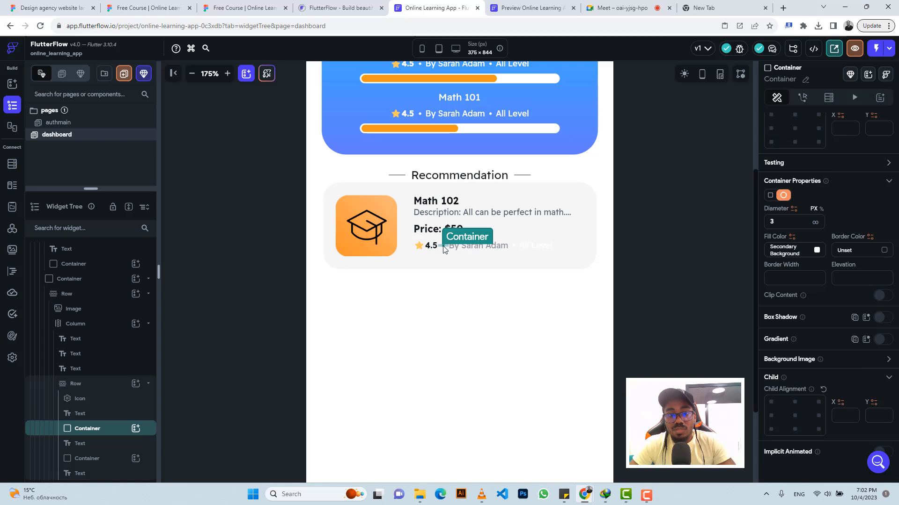
{"action": "left_click", "coordinate": [252, 6]}
{"action": "left_click", "coordinate": [436, 7]}
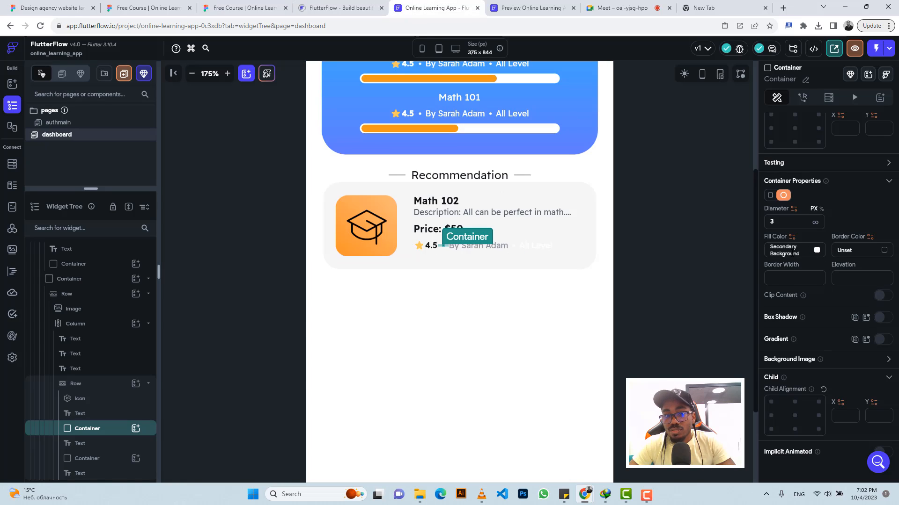
{"action": "left_click", "coordinate": [792, 252]}
{"action": "type", "text": "#91919f"}
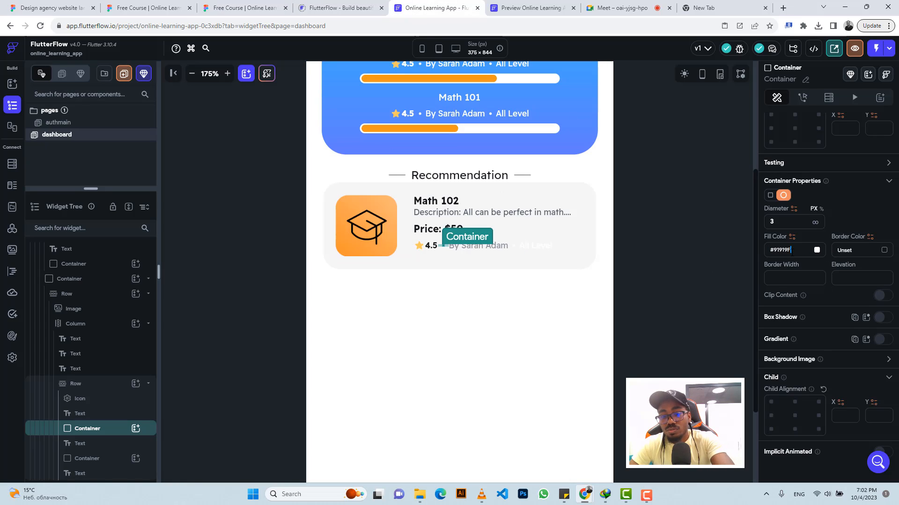
{"action": "key", "text": "Return"}
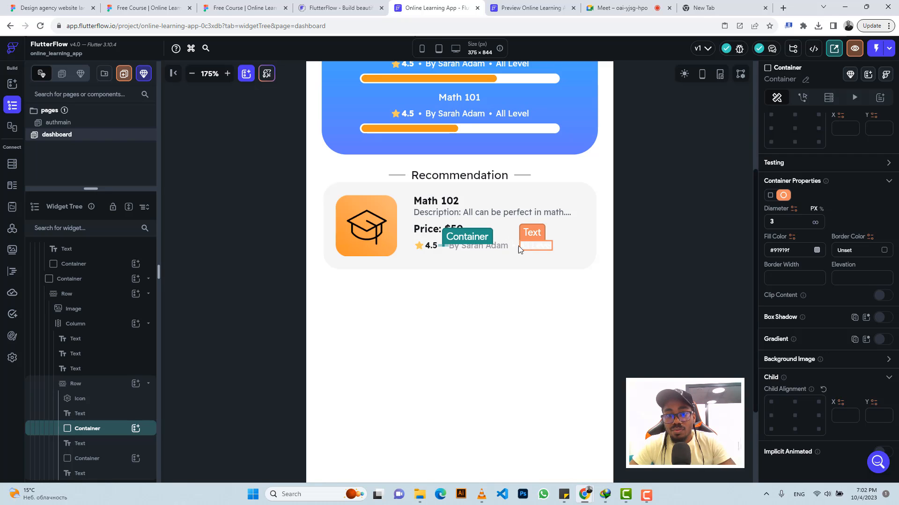
{"action": "left_click", "coordinate": [513, 245]}
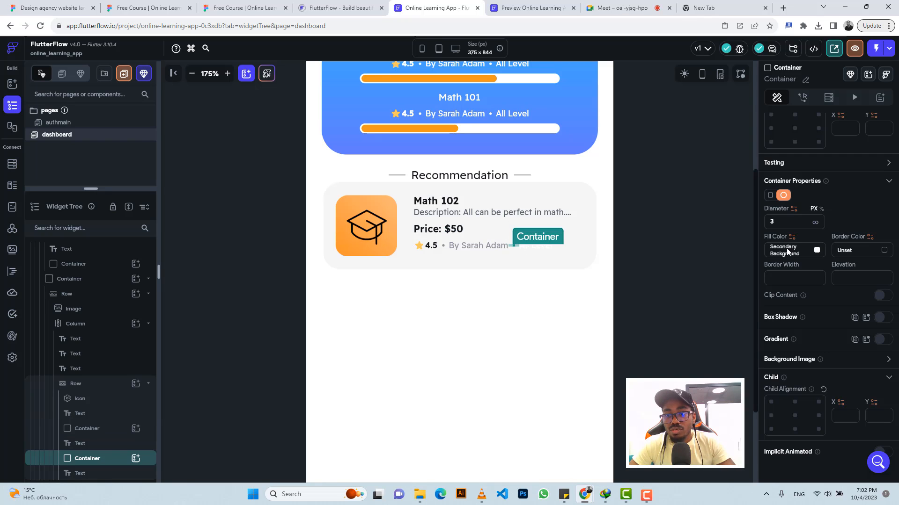
{"action": "type", "text": "#91919F"}
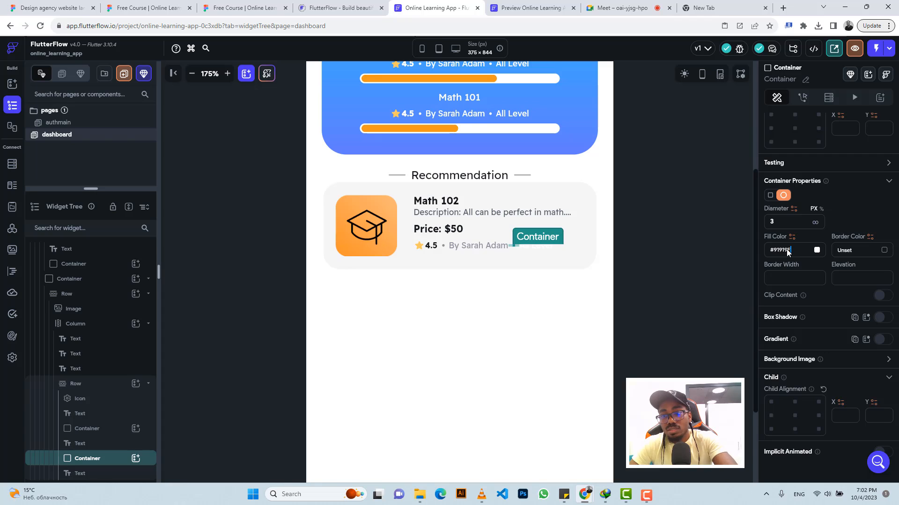
{"action": "key", "text": "Return"}
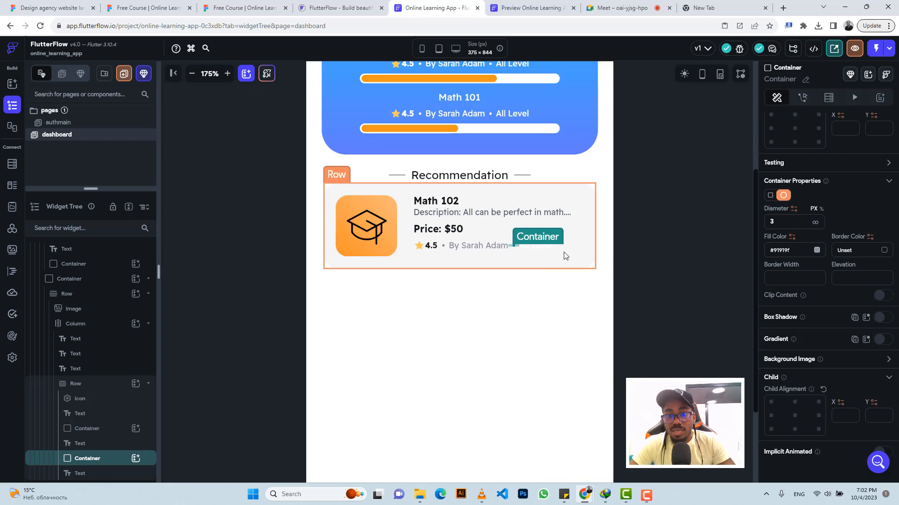
Step: Set the level text colour to #91919F
{"action": "left_click", "coordinate": [543, 251]}
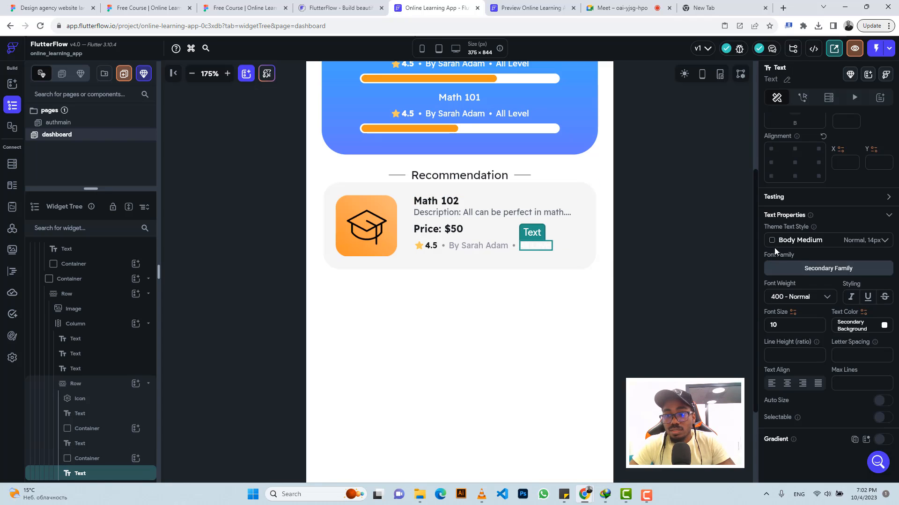
{"action": "left_click", "coordinate": [856, 328]}
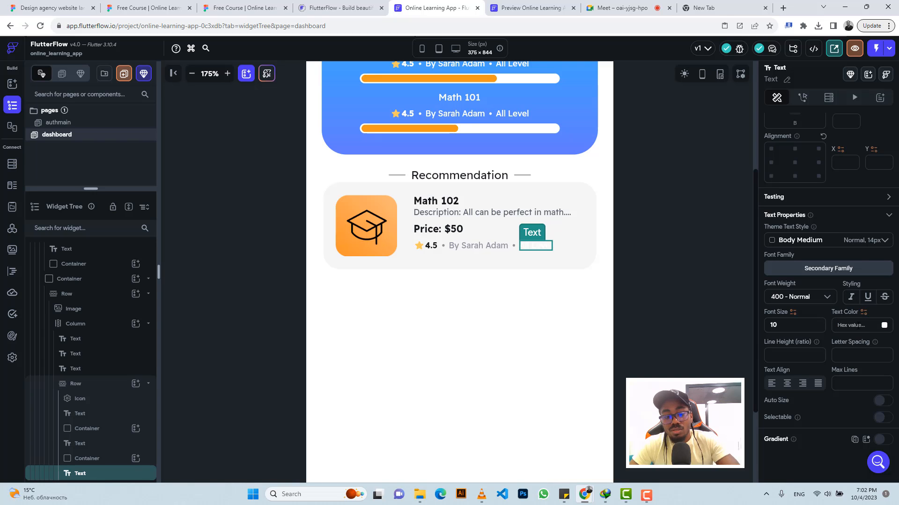
{"action": "type", "text": "#91919F"}
{"action": "key", "text": "Return"}
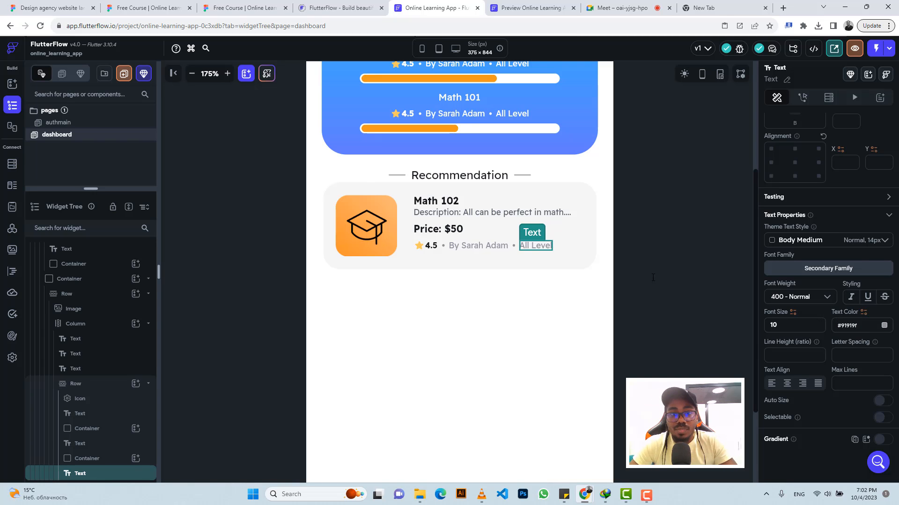
Step: Centre the card Column's content along its main axis and clear its top padding
{"action": "left_click", "coordinate": [225, 5]}
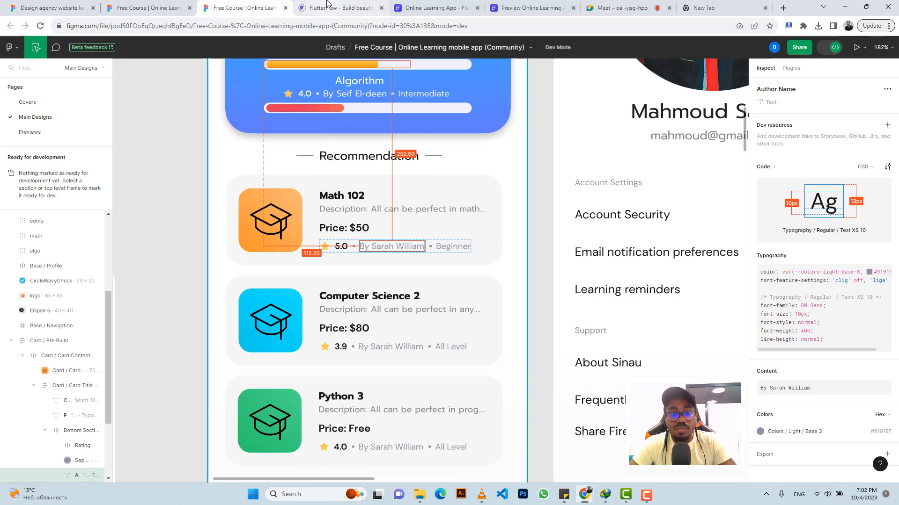
{"action": "left_click", "coordinate": [426, 8]}
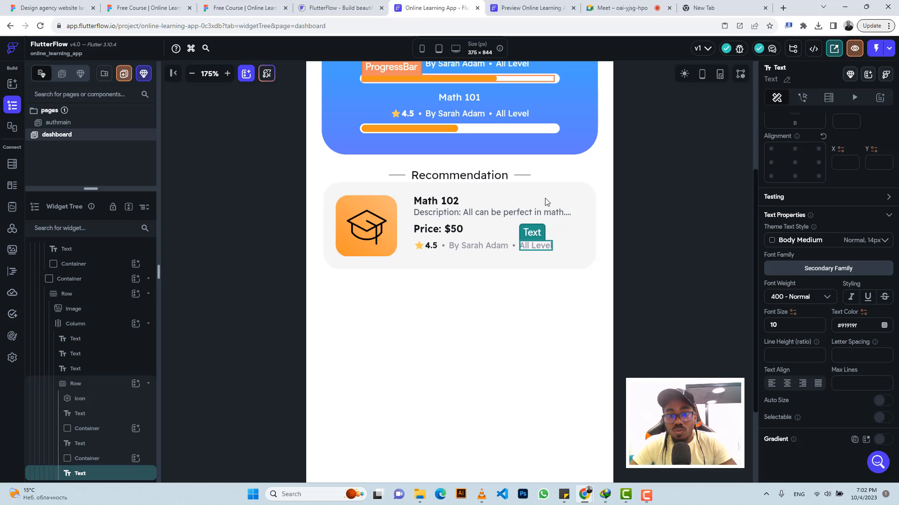
{"action": "left_click", "coordinate": [417, 246]}
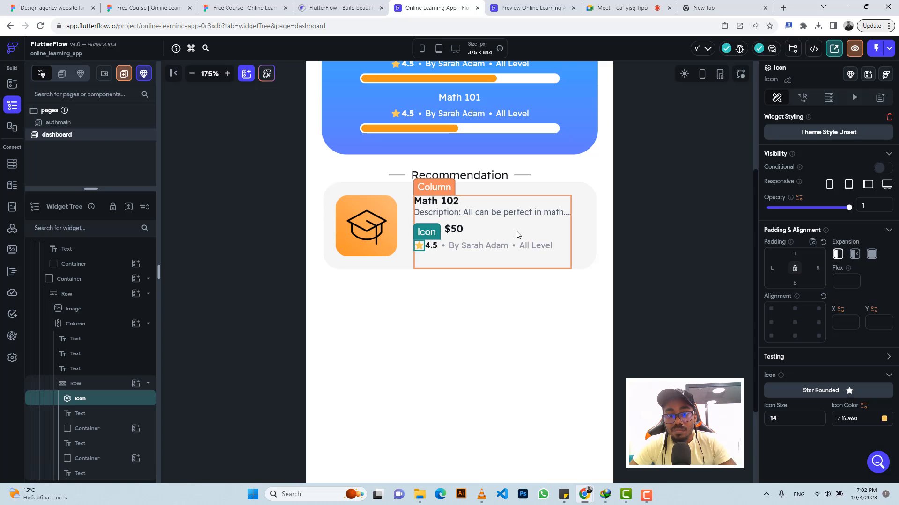
{"action": "left_click", "coordinate": [549, 195]}
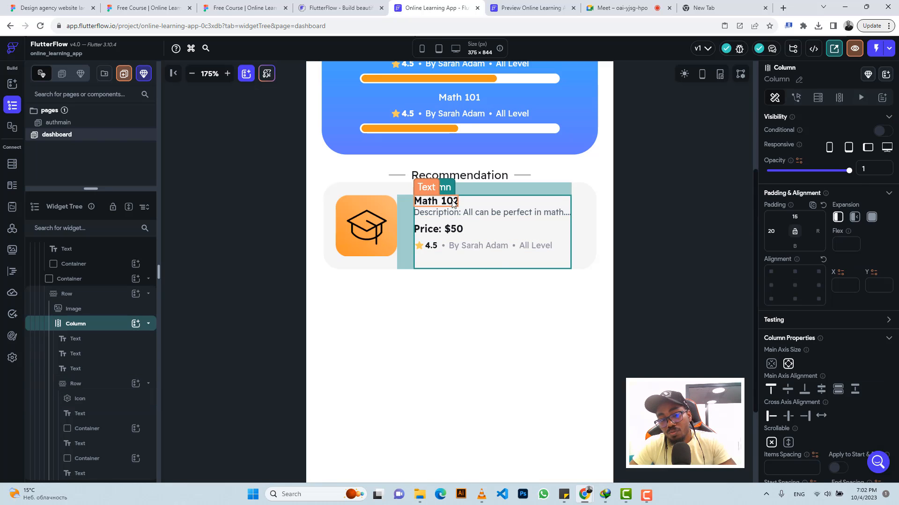
{"action": "left_click", "coordinate": [788, 389]}
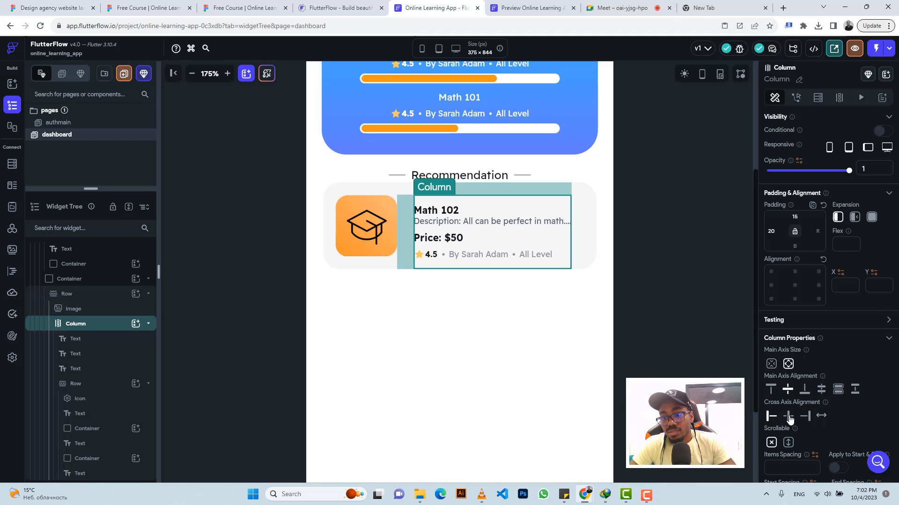
{"action": "left_click", "coordinate": [798, 217]}
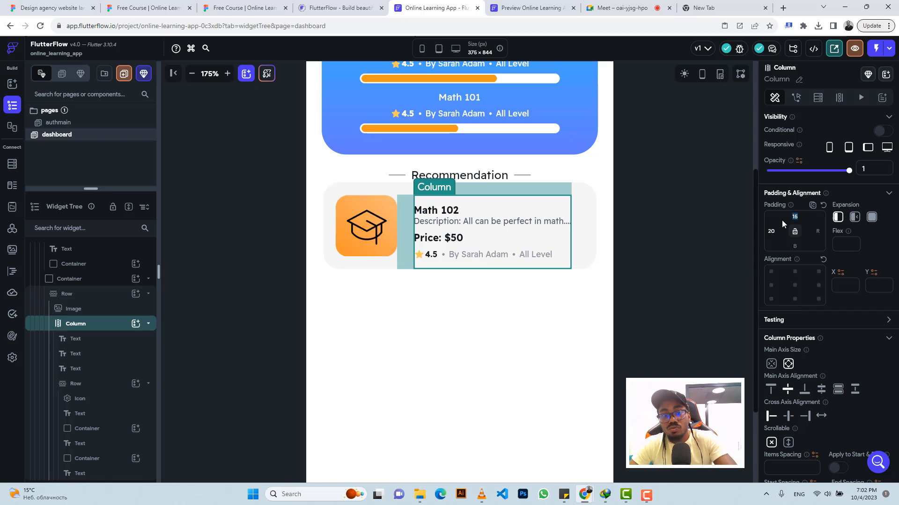
{"action": "key", "text": "BackSpace"}
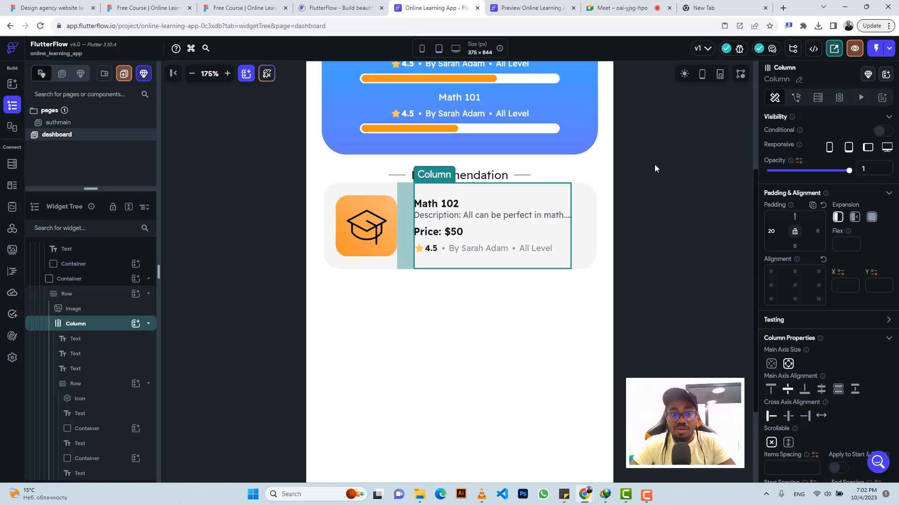
Step: Inspect the card image and the card's padding in the Figma design
{"action": "left_click", "coordinate": [205, 5]}
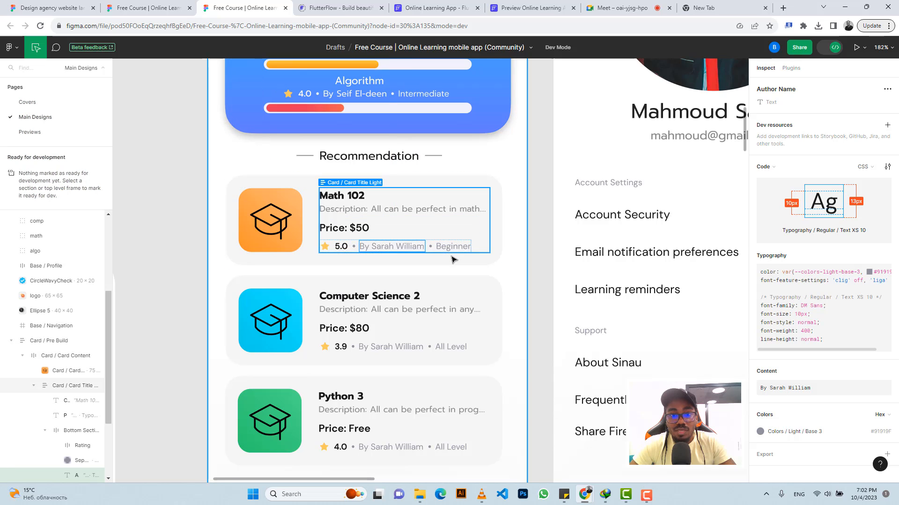
{"action": "left_click", "coordinate": [418, 7]}
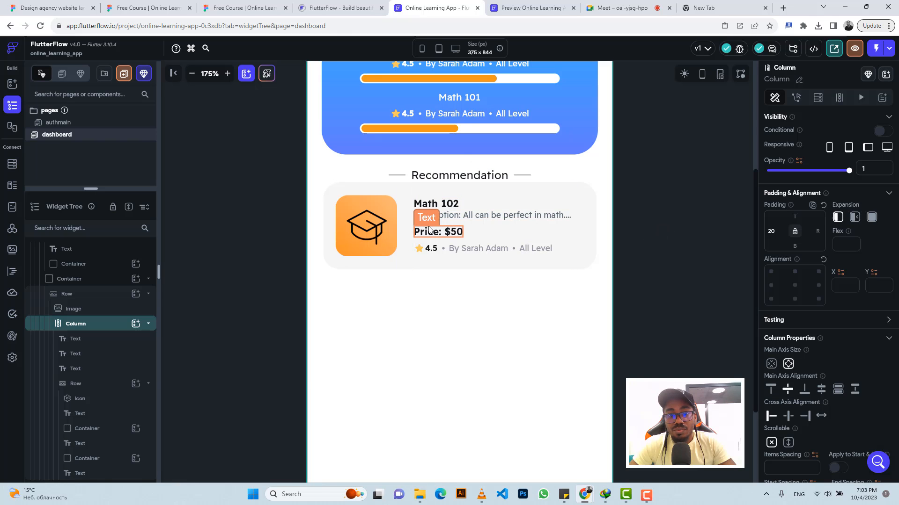
{"action": "left_click", "coordinate": [244, 7]}
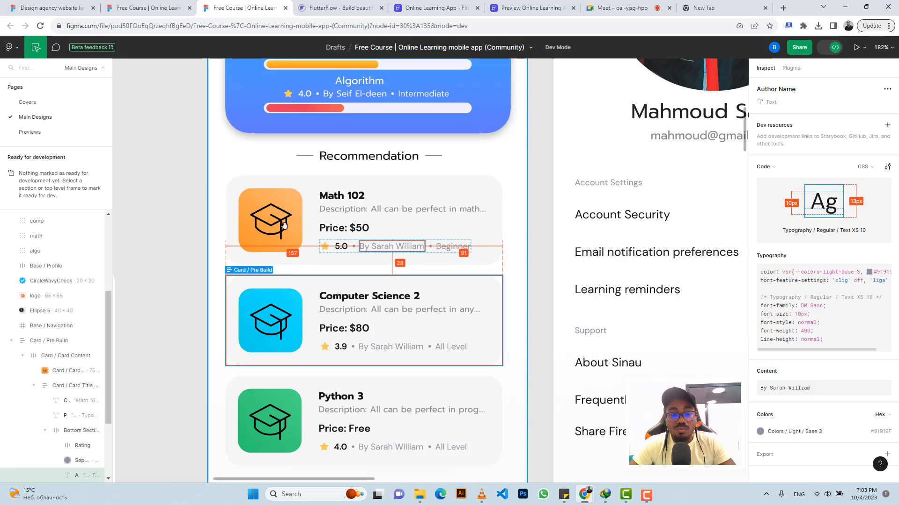
{"action": "scroll", "coordinate": [283, 225], "scroll_direction": "down", "scroll_amount": 1}
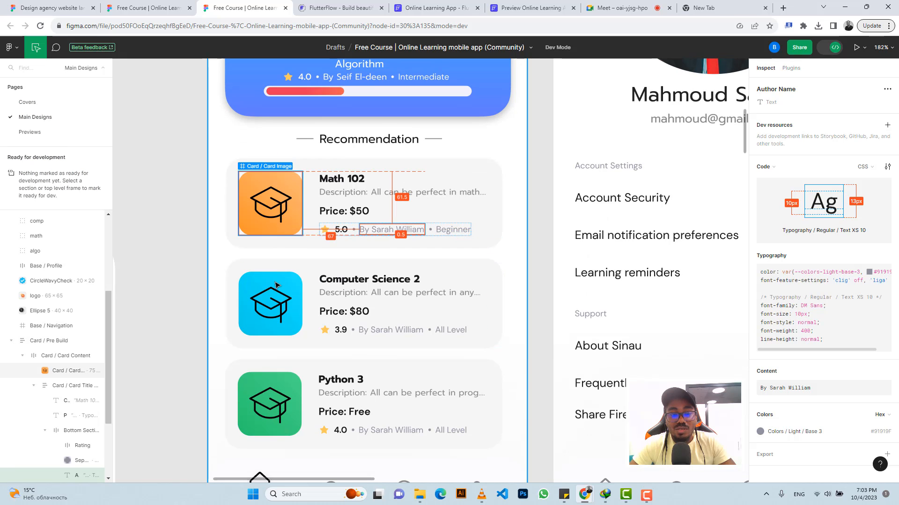
{"action": "left_click", "coordinate": [279, 207]}
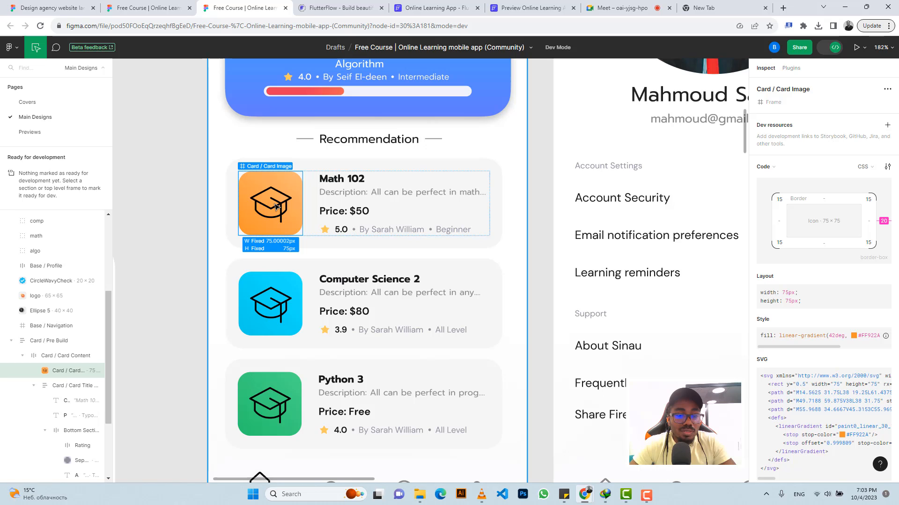
{"action": "left_click", "coordinate": [418, 268]}
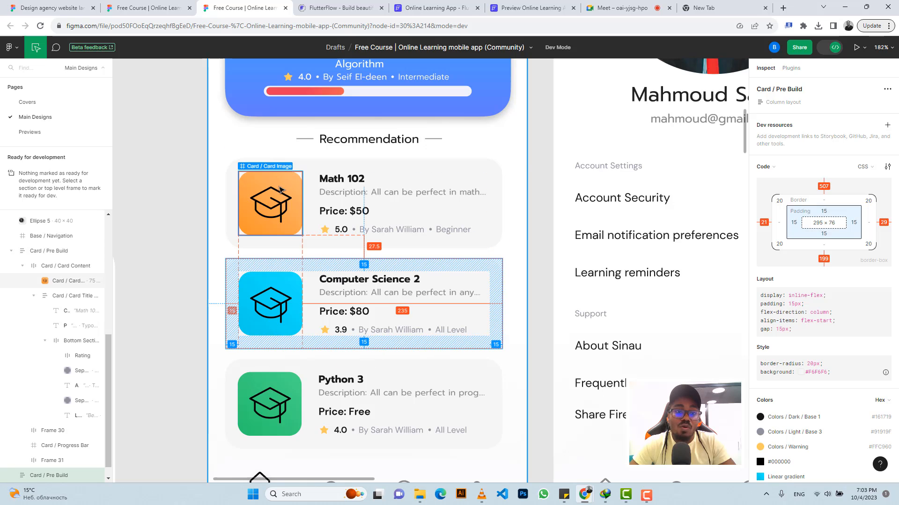
Step: Select the recommendation card's Container and duplicate it so a second card appears below
{"action": "left_click", "coordinate": [435, 8]}
{"action": "key", "text": "Escape"}
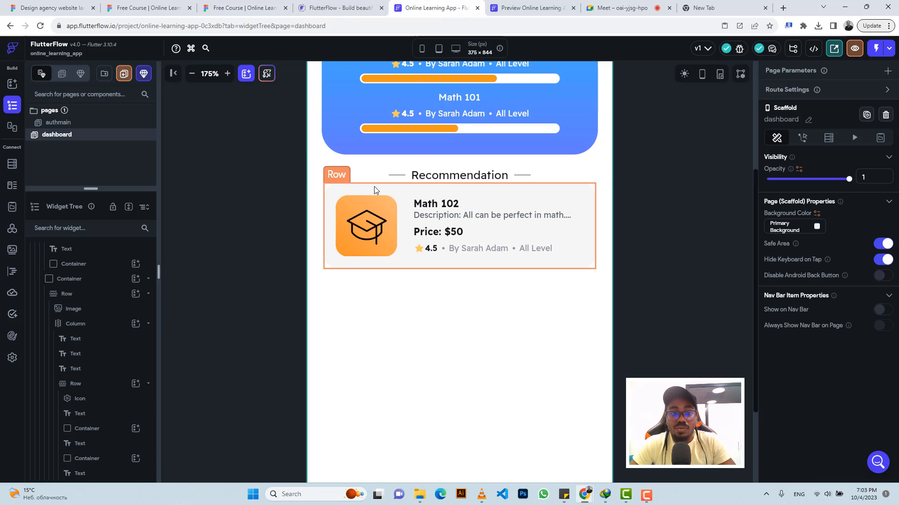
{"action": "left_click", "coordinate": [374, 186]}
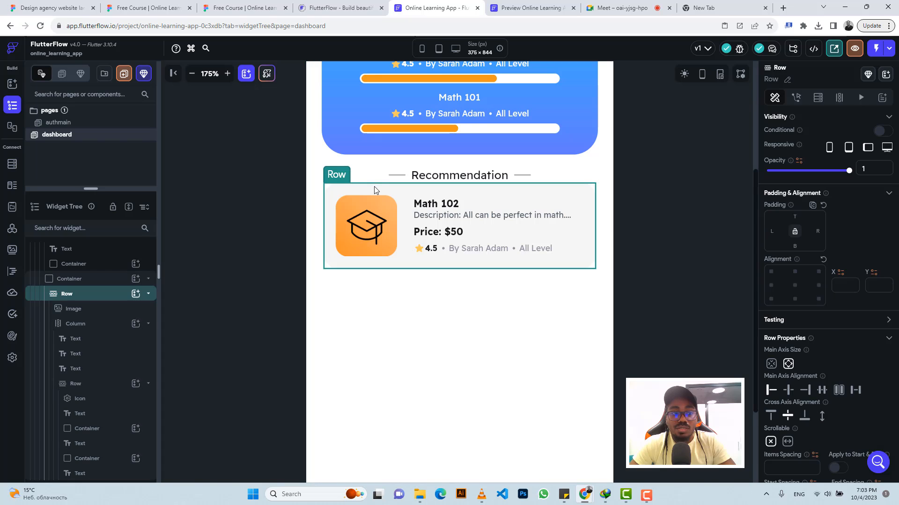
{"action": "left_click", "coordinate": [105, 280]}
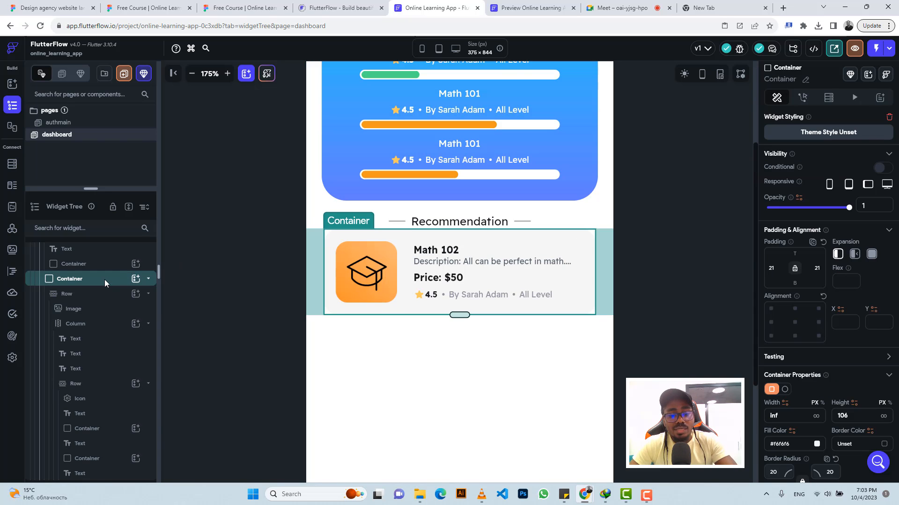
{"action": "left_click", "coordinate": [117, 280]}
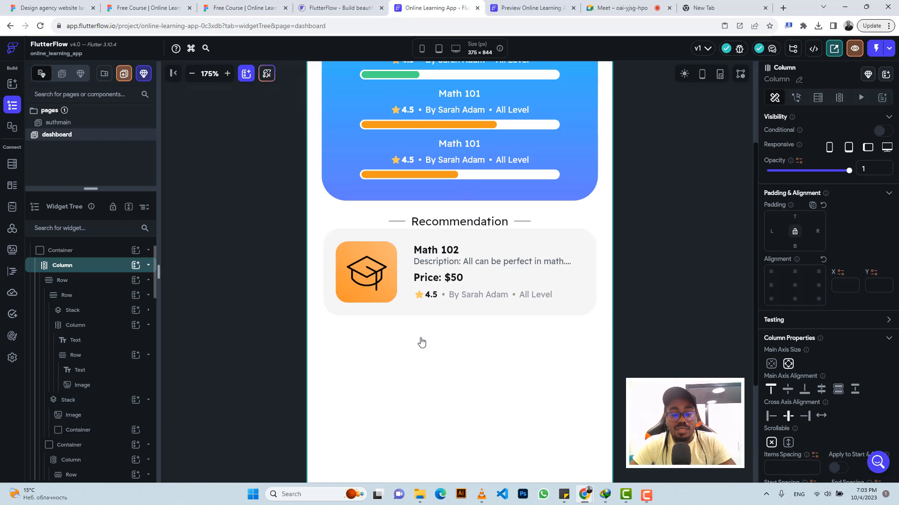
{"action": "key", "text": "ctrl+z"}
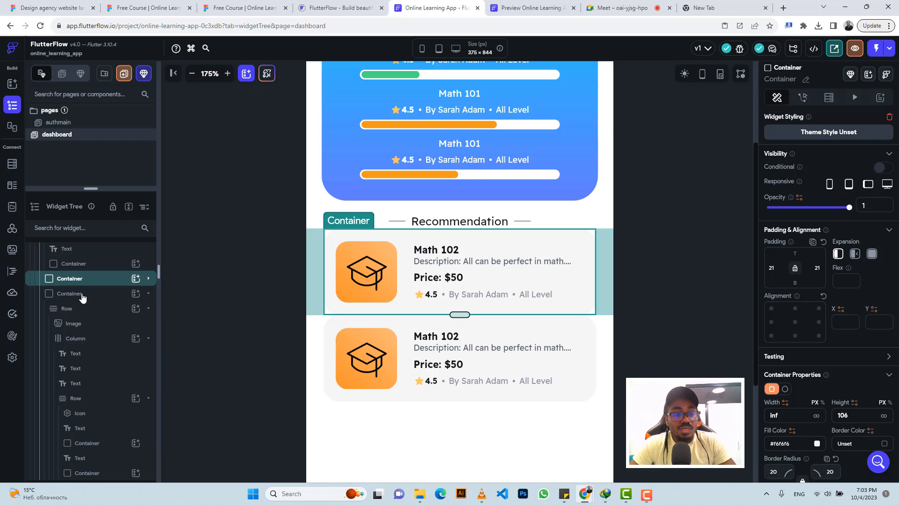
Step: Check the gap between cards in Figma, then set the second card Container's top padding to 12
{"action": "left_click", "coordinate": [246, 6]}
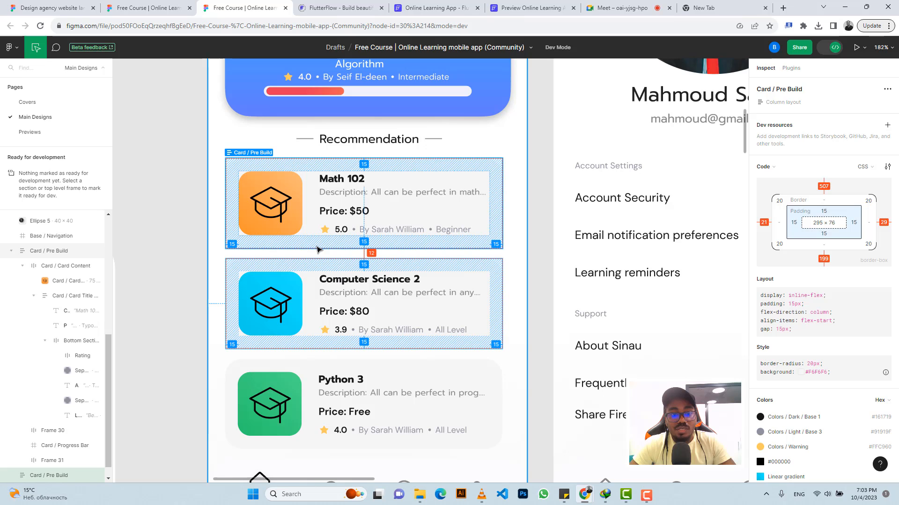
{"action": "left_click", "coordinate": [440, 6]}
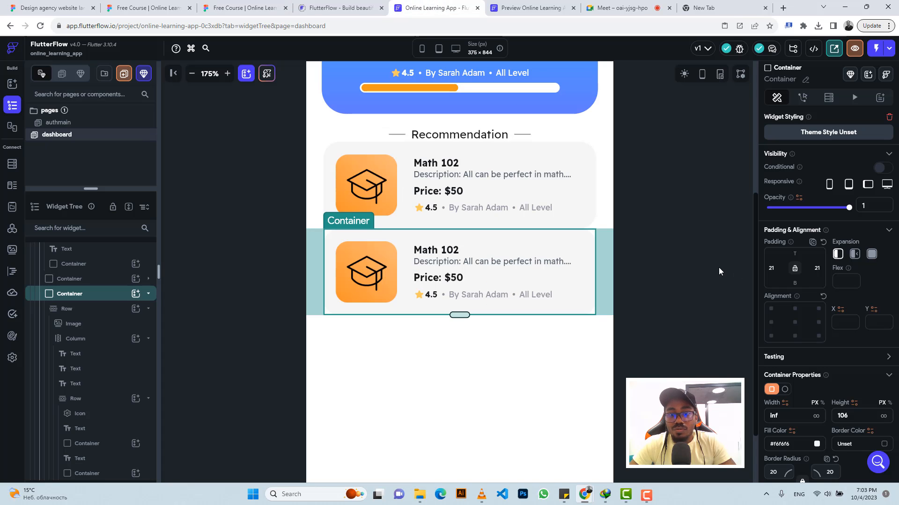
{"action": "left_click", "coordinate": [795, 254]}
{"action": "type", "text": "1"}
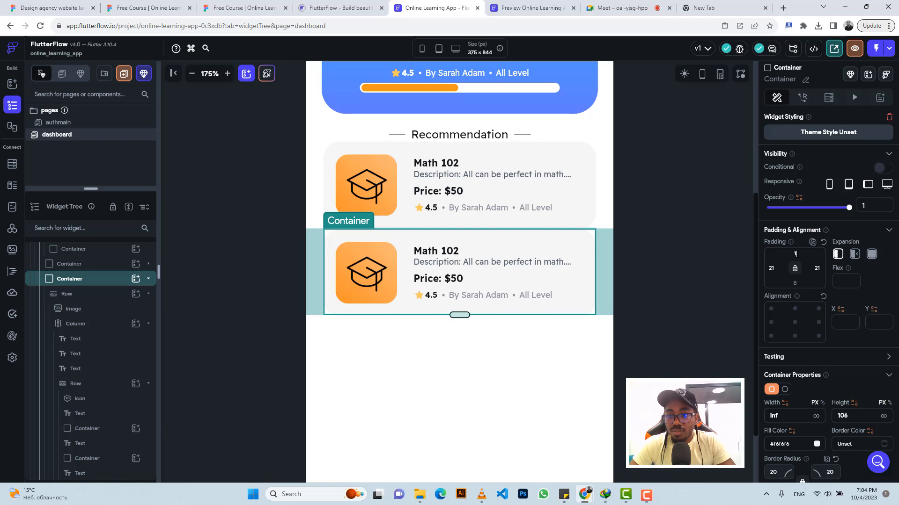
{"action": "type", "text": "2"}
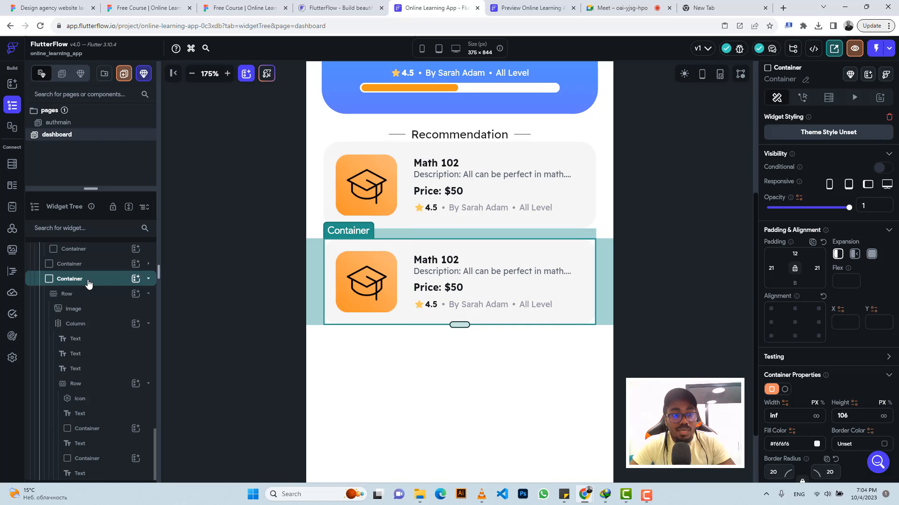
Step: Paste another copy of the card Container to add a third card to the list
{"action": "scroll", "coordinate": [92, 328], "scroll_direction": "down", "scroll_amount": 3}
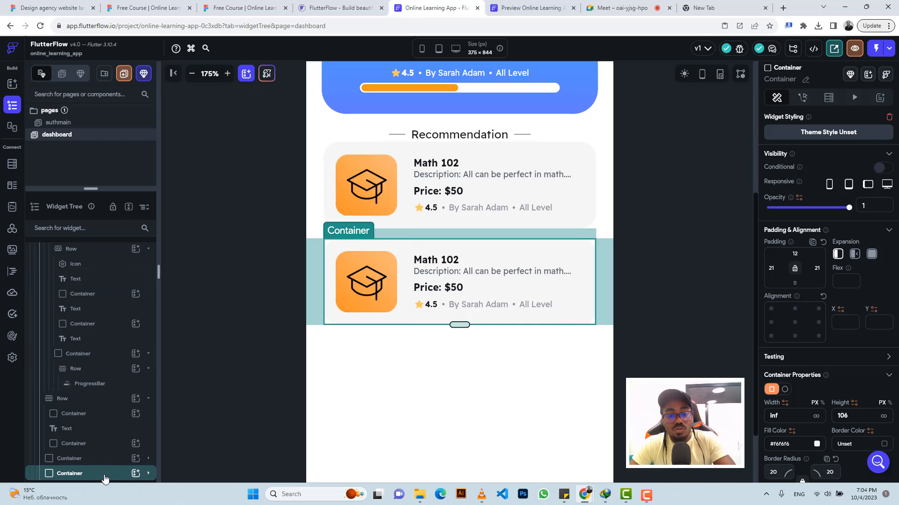
{"action": "key", "text": "ctrl+v"}
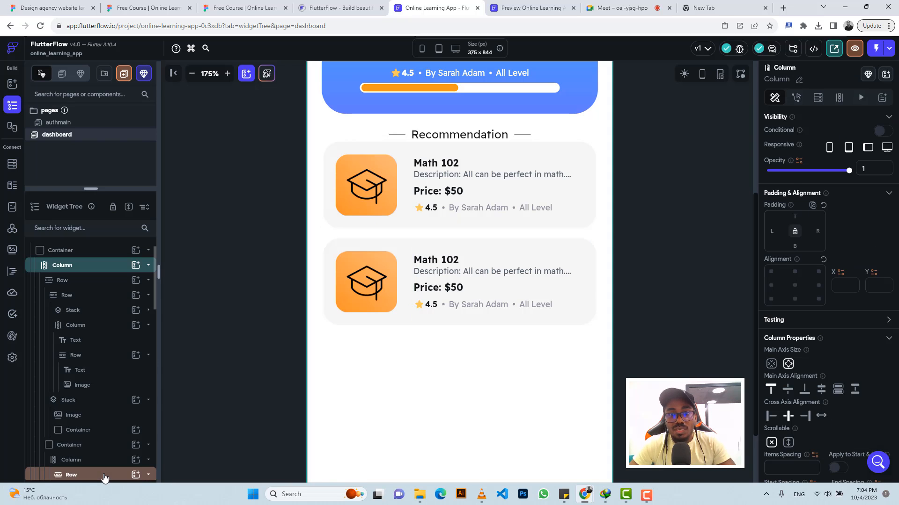
{"action": "key", "text": "ctrl+v"}
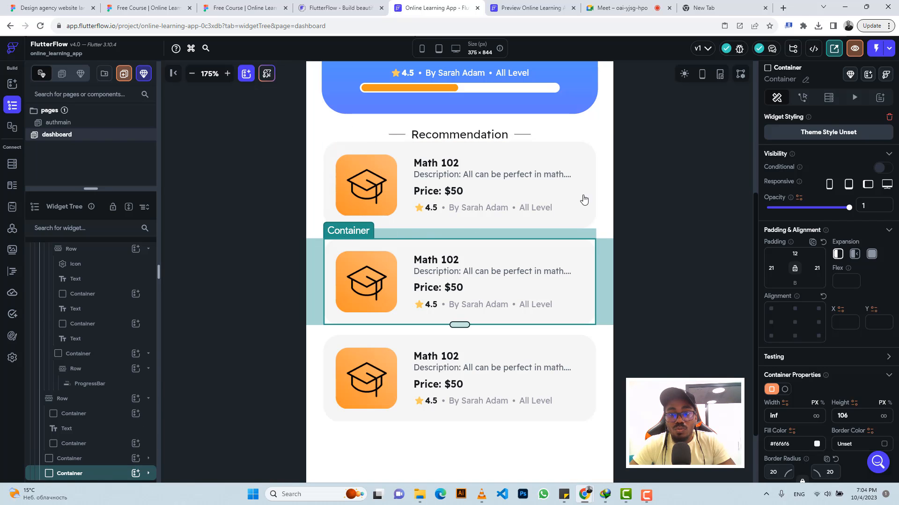
Step: Select the first card Container and set its top padding to 12 as well, comparing with Figma
{"action": "left_click", "coordinate": [595, 162]}
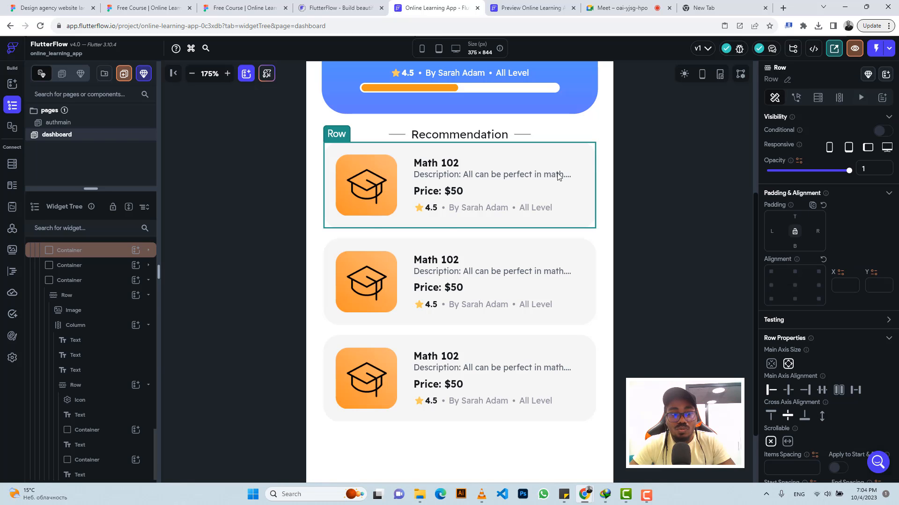
{"action": "left_click", "coordinate": [92, 255]}
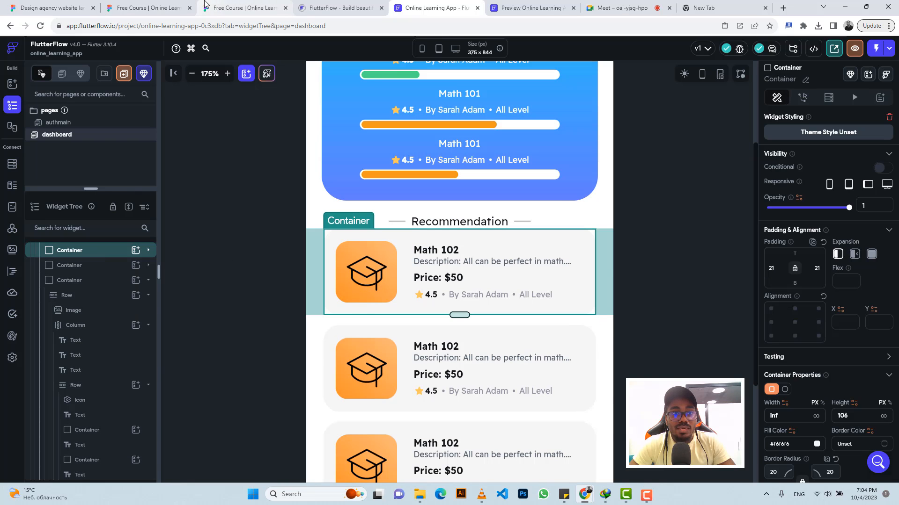
{"action": "left_click", "coordinate": [243, 8]}
{"action": "left_click", "coordinate": [328, 164]}
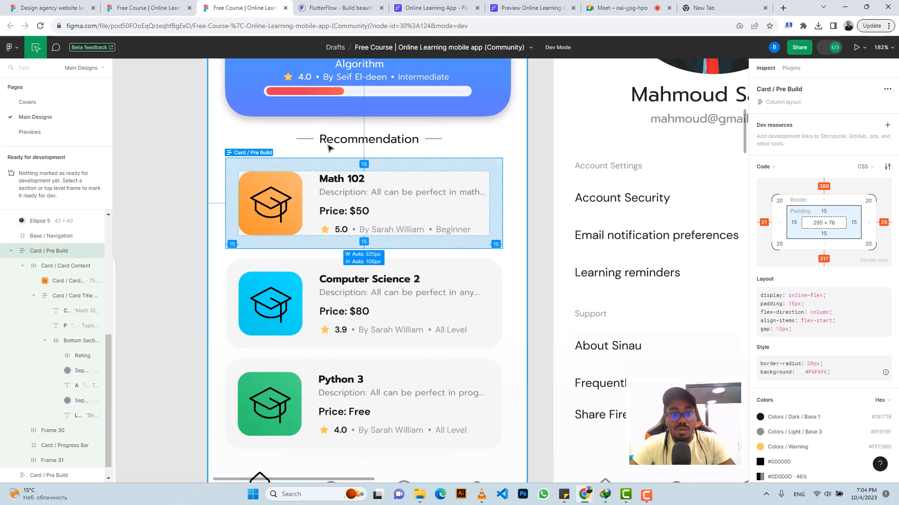
{"action": "left_click", "coordinate": [435, 8]}
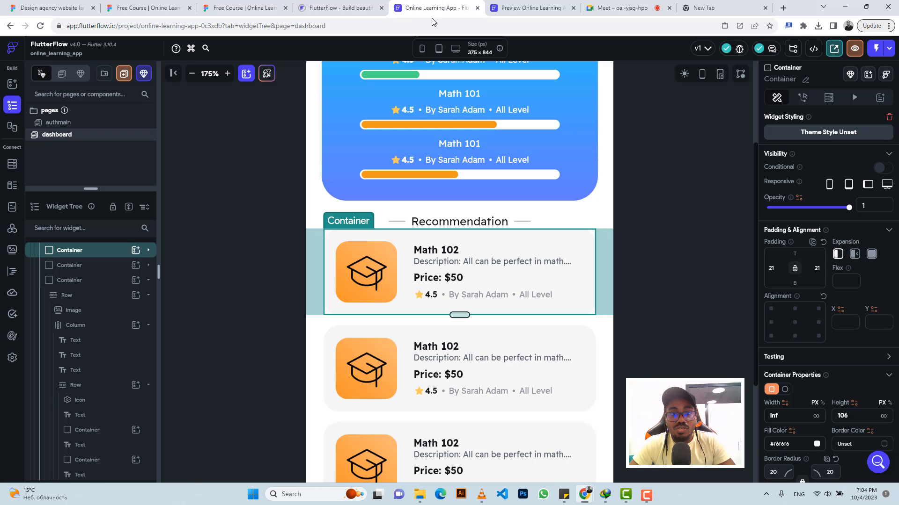
{"action": "left_click", "coordinate": [795, 254]}
{"action": "type", "text": "12"}
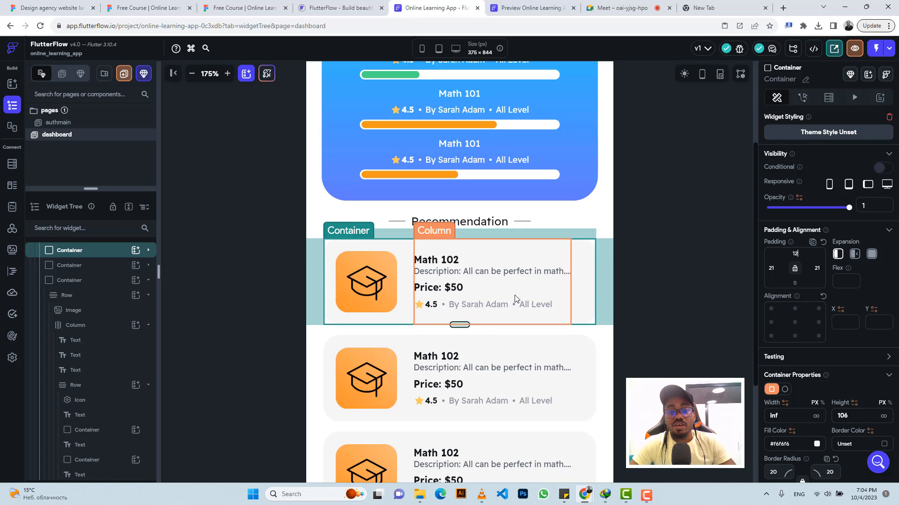
Step: Compare the three stacked cards with the Recommendation list in the Figma design
{"action": "scroll", "coordinate": [516, 298], "scroll_direction": "down", "scroll_amount": 2}
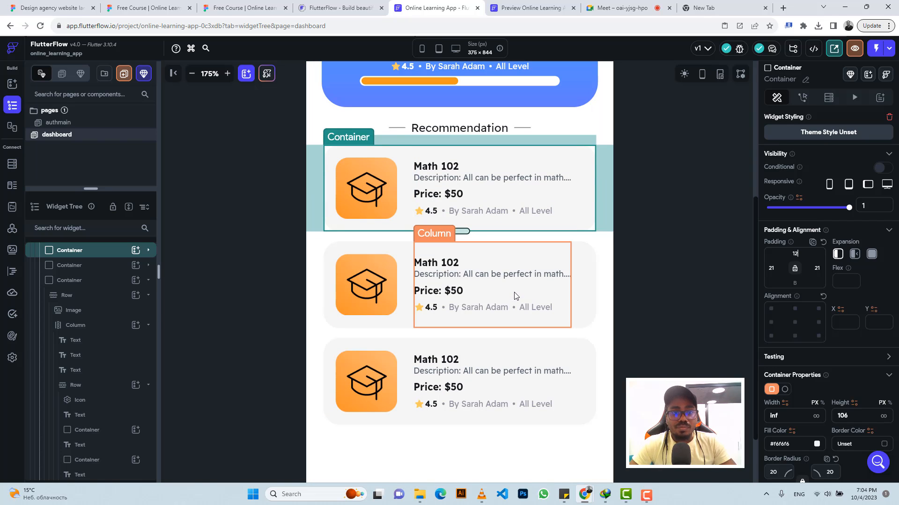
{"action": "left_click", "coordinate": [242, 6]}
{"action": "scroll", "coordinate": [361, 252], "scroll_direction": "down", "scroll_amount": 2}
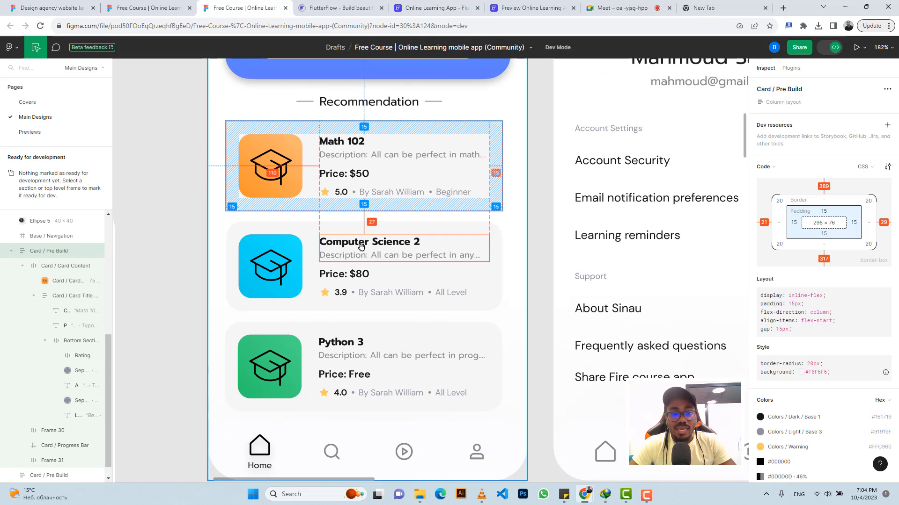
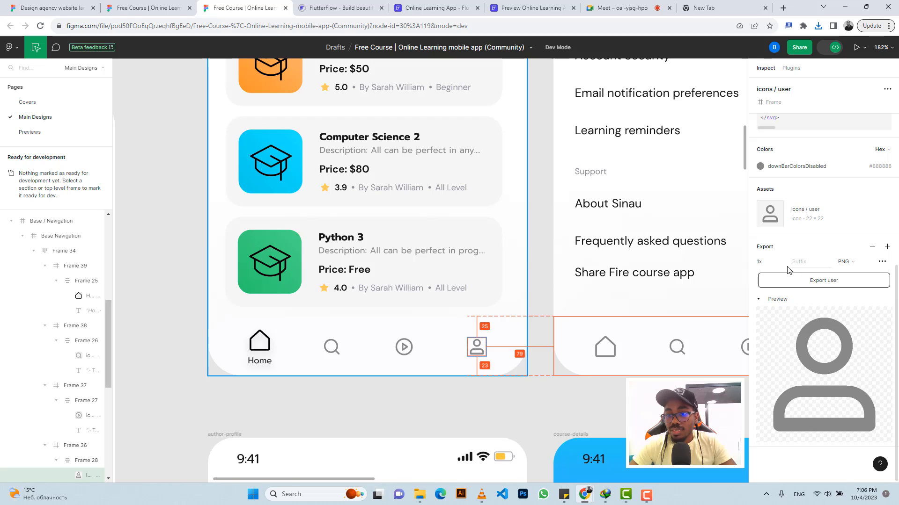
Step: Export the user icon asset from the Figma navigation bar as PNG
{"action": "left_click", "coordinate": [784, 263]}
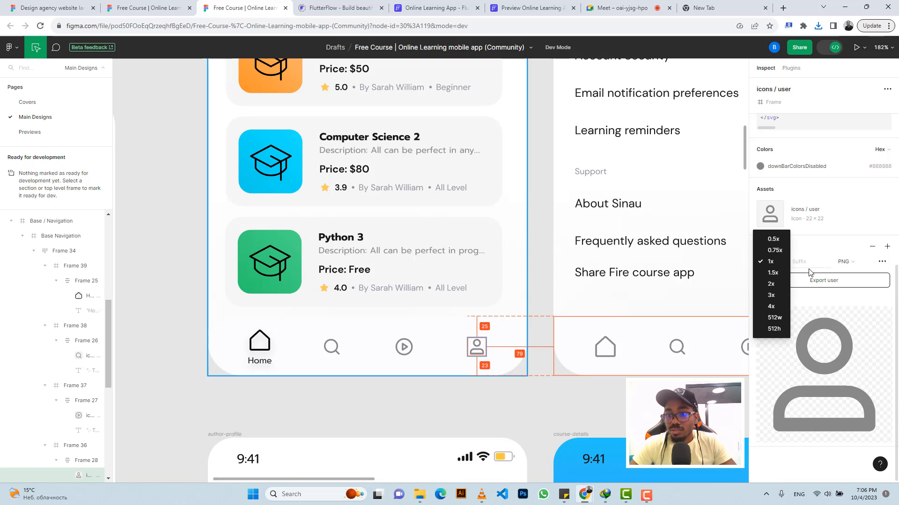
{"action": "left_click", "coordinate": [810, 273]}
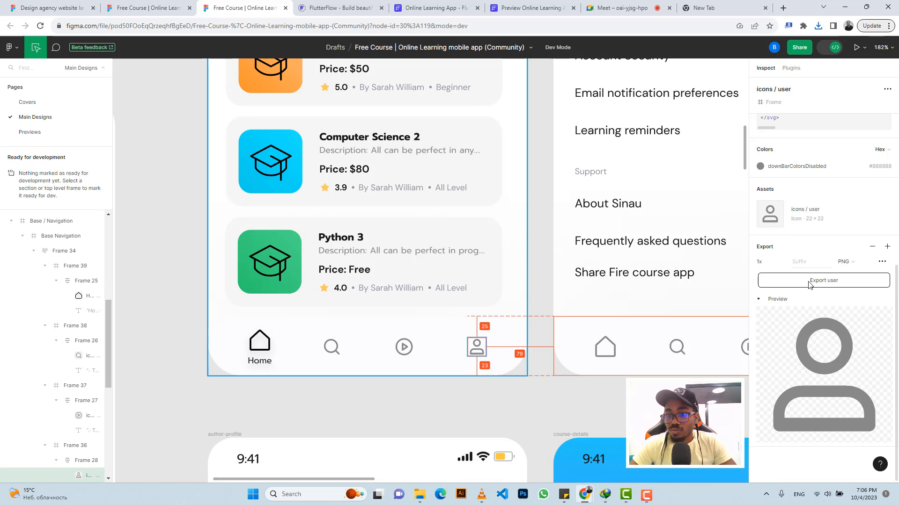
{"action": "left_click", "coordinate": [809, 282]}
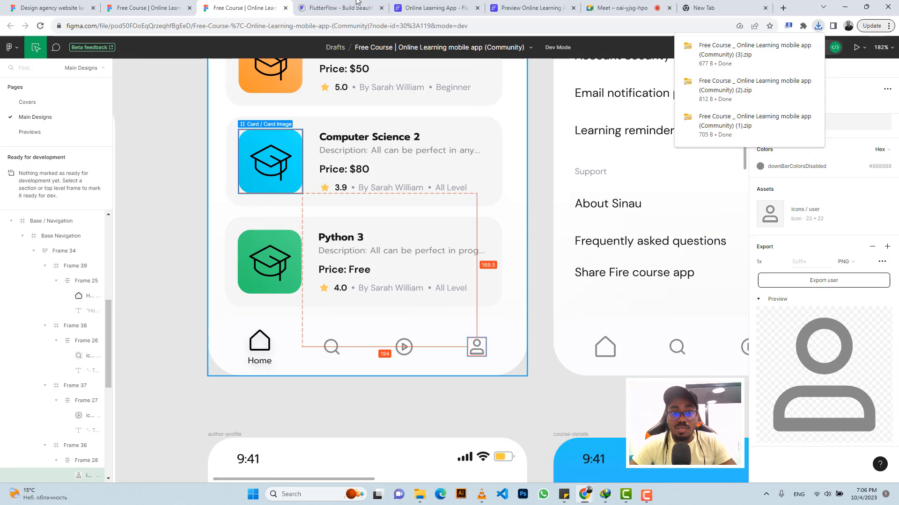
Step: Turn off showing the dashboard page on the Nav Bar
{"action": "left_click", "coordinate": [406, 4]}
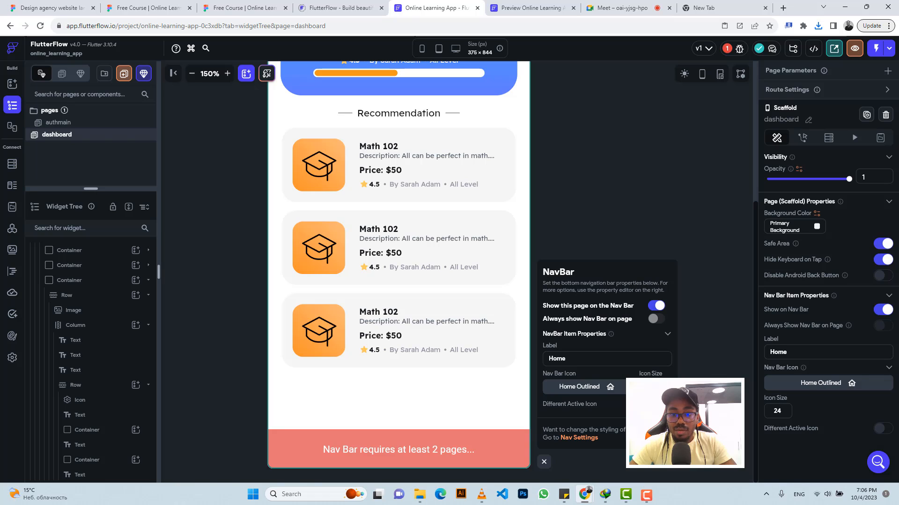
{"action": "left_click", "coordinate": [655, 309]}
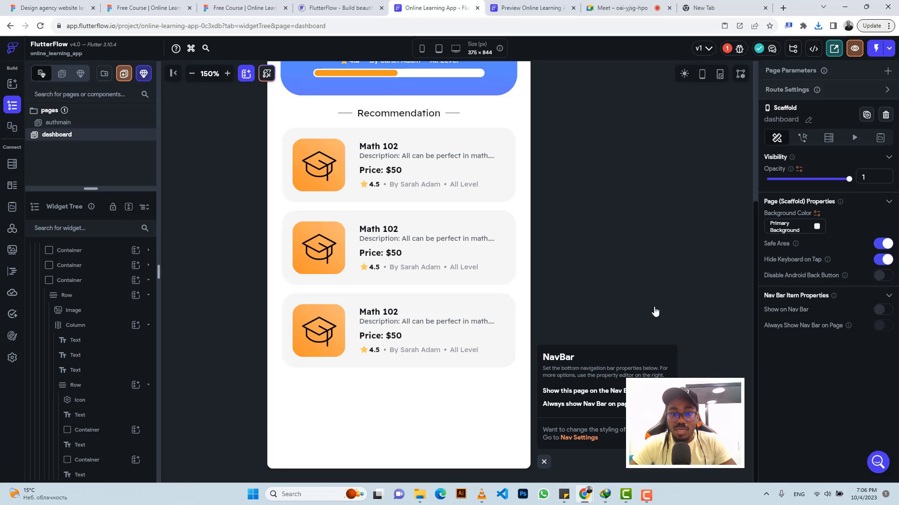
{"action": "left_click", "coordinate": [543, 462]}
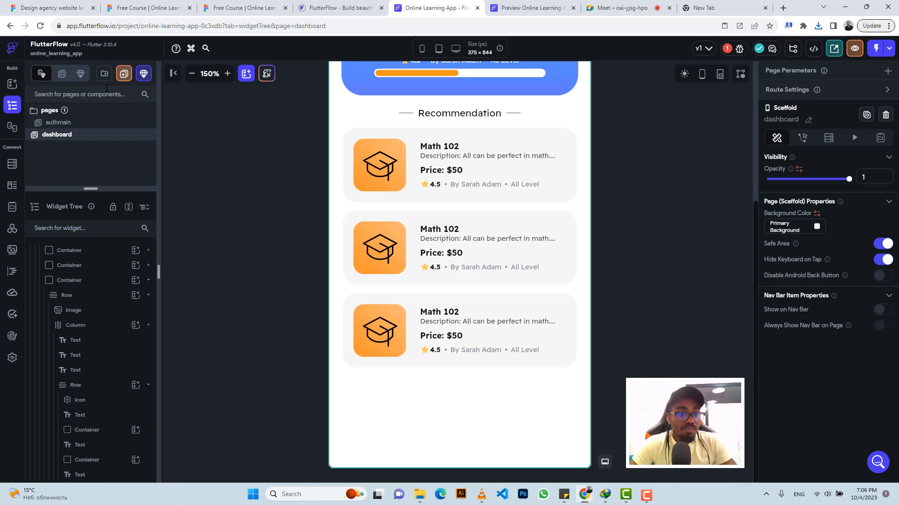
Step: Wrap the dashboard's main Column in a Stack
{"action": "scroll", "coordinate": [84, 260], "scroll_direction": "down", "scroll_amount": 5}
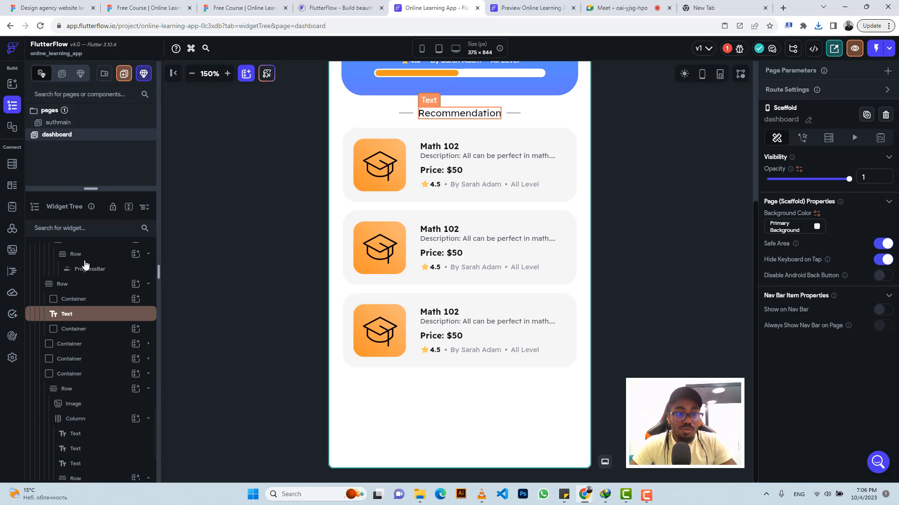
{"action": "scroll", "coordinate": [87, 262], "scroll_direction": "up", "scroll_amount": 6}
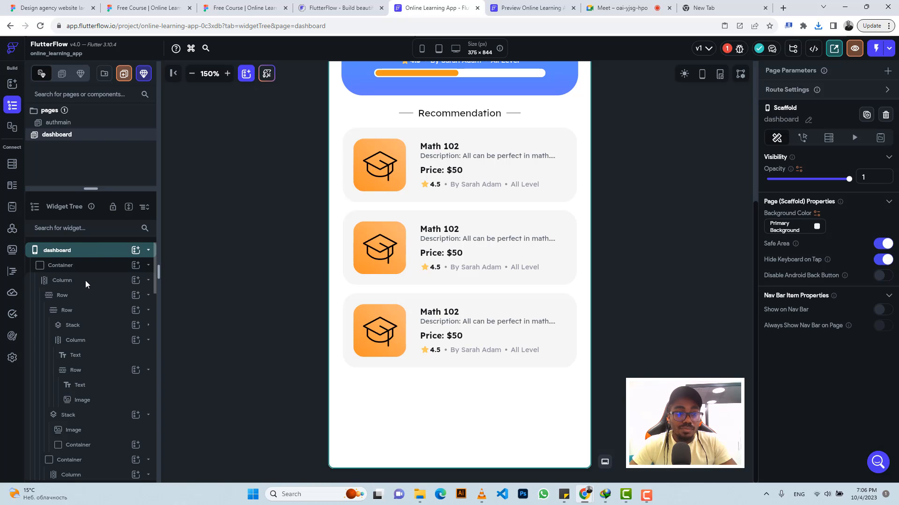
{"action": "left_click", "coordinate": [84, 282]}
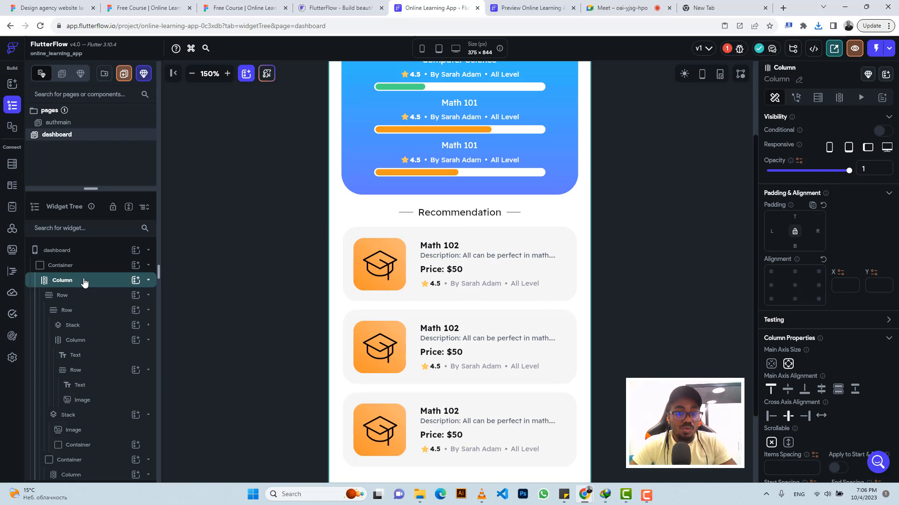
{"action": "left_click", "coordinate": [84, 281]}
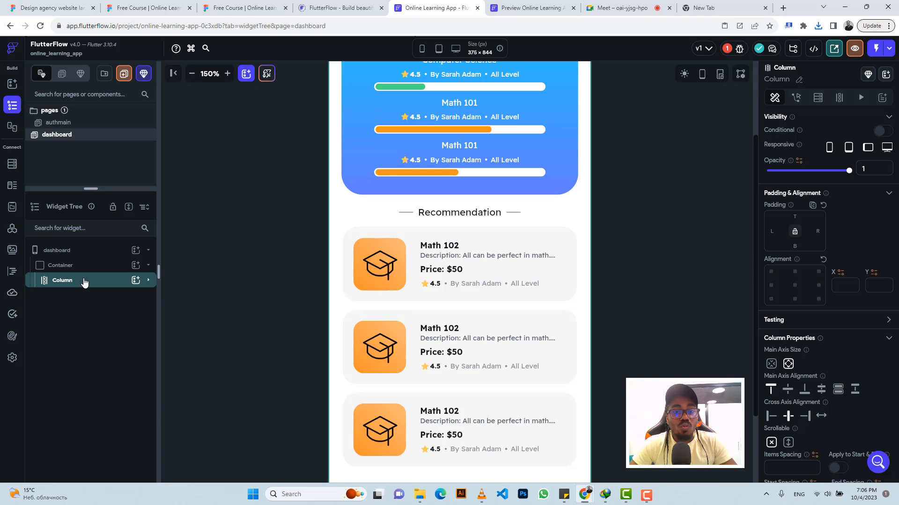
{"action": "scroll", "coordinate": [398, 372], "scroll_direction": "down", "scroll_amount": 2}
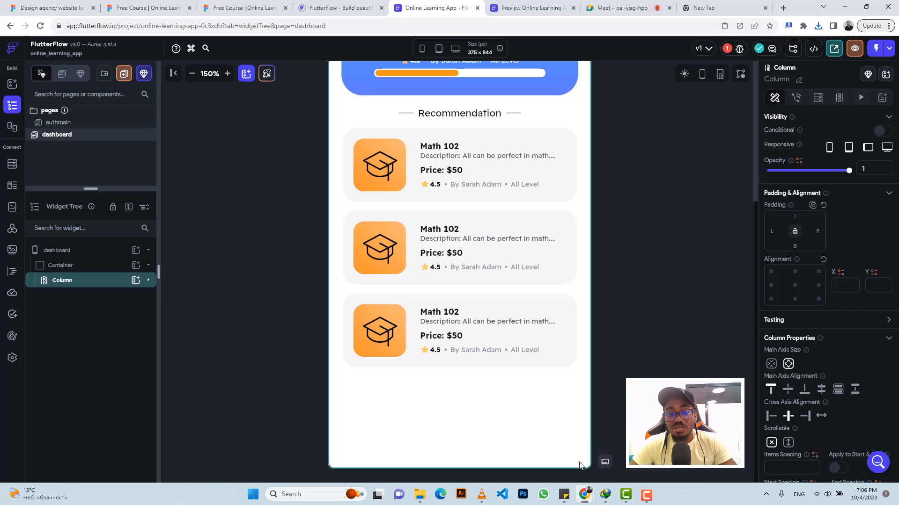
{"action": "right_click", "coordinate": [66, 279]}
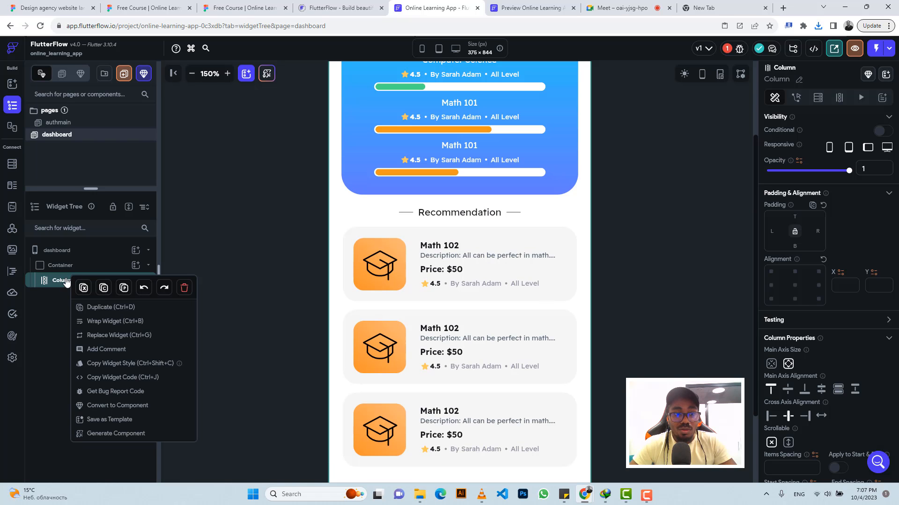
{"action": "left_click", "coordinate": [98, 321]}
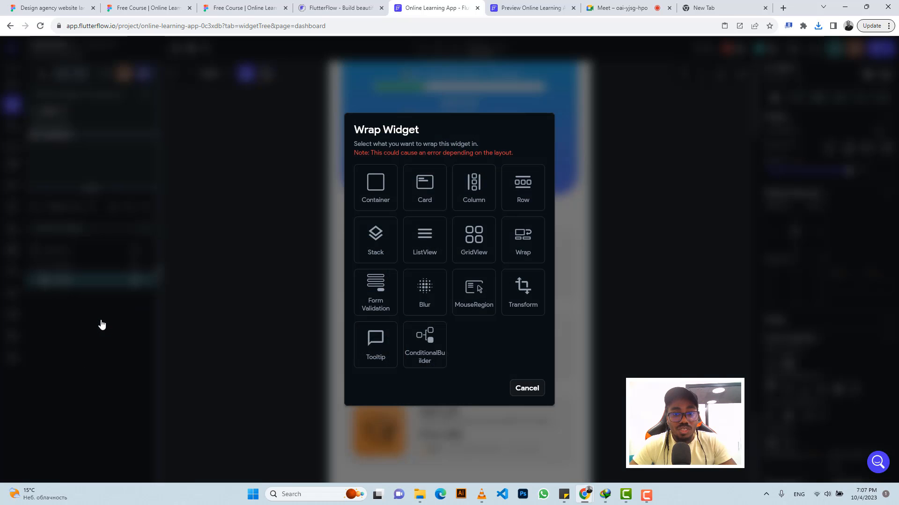
{"action": "left_click", "coordinate": [382, 252]}
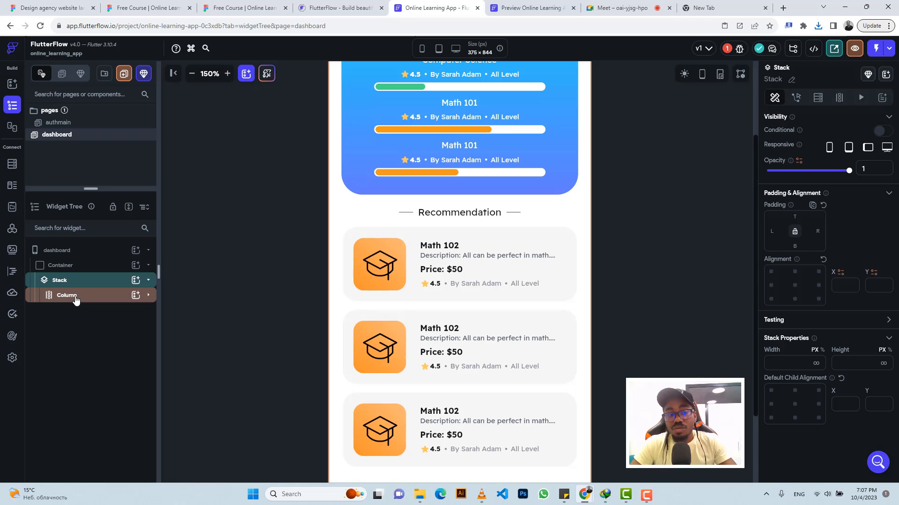
Step: Add a Container inside the Stack and set its width to infinity
{"action": "left_click", "coordinate": [135, 283]}
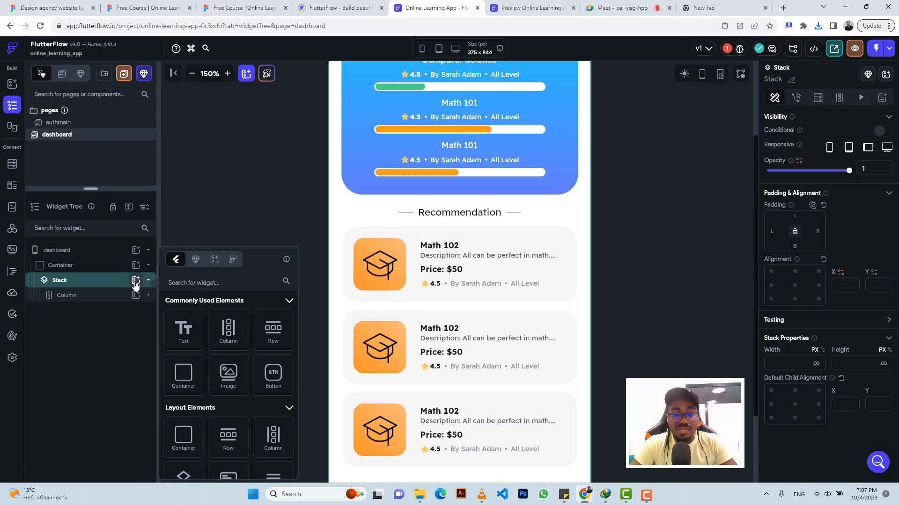
{"action": "left_click", "coordinate": [189, 381]}
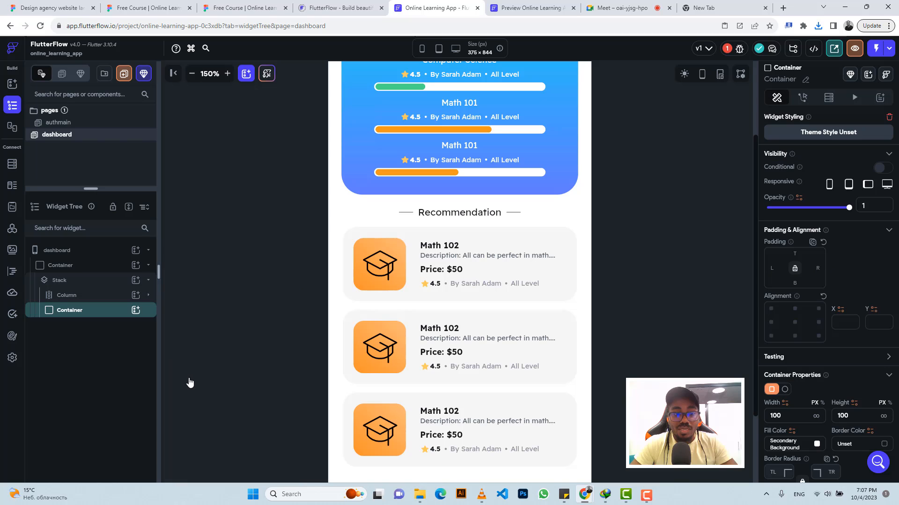
{"action": "left_click", "coordinate": [270, 4]}
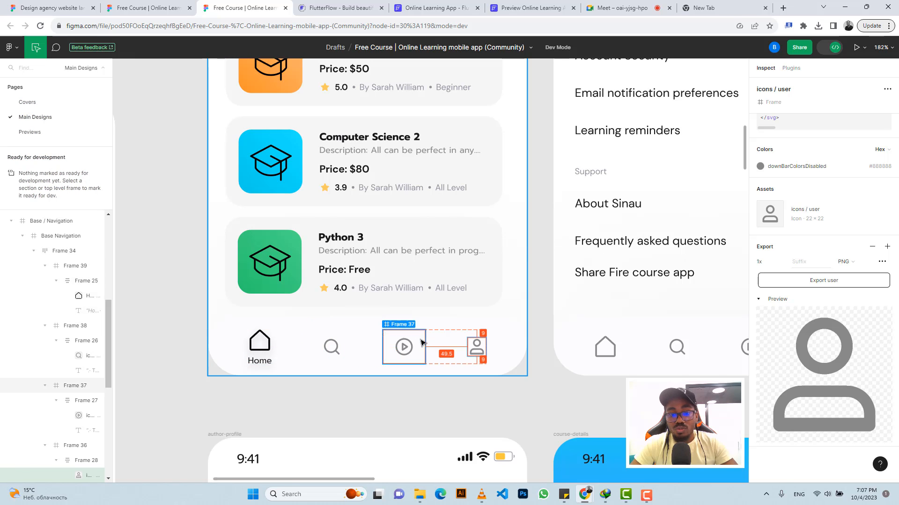
{"action": "left_click", "coordinate": [419, 7]}
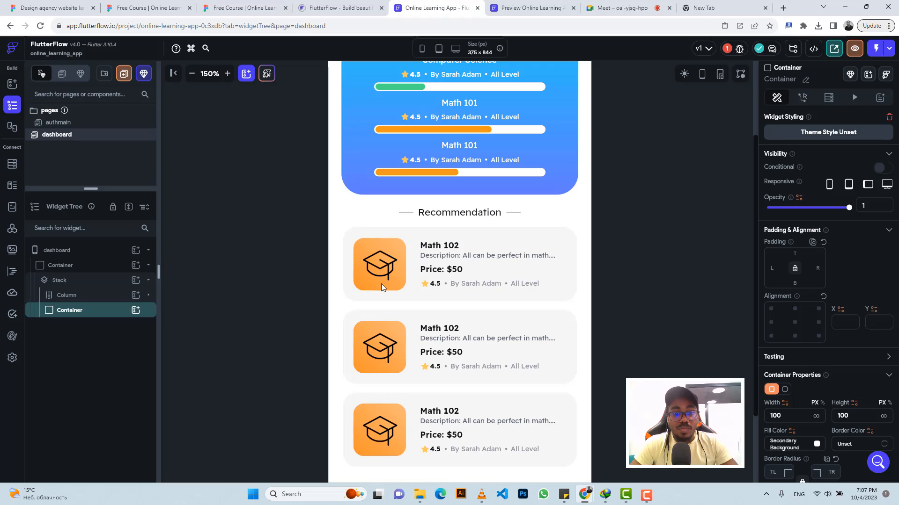
{"action": "scroll", "coordinate": [435, 317], "scroll_direction": "down", "scroll_amount": 2}
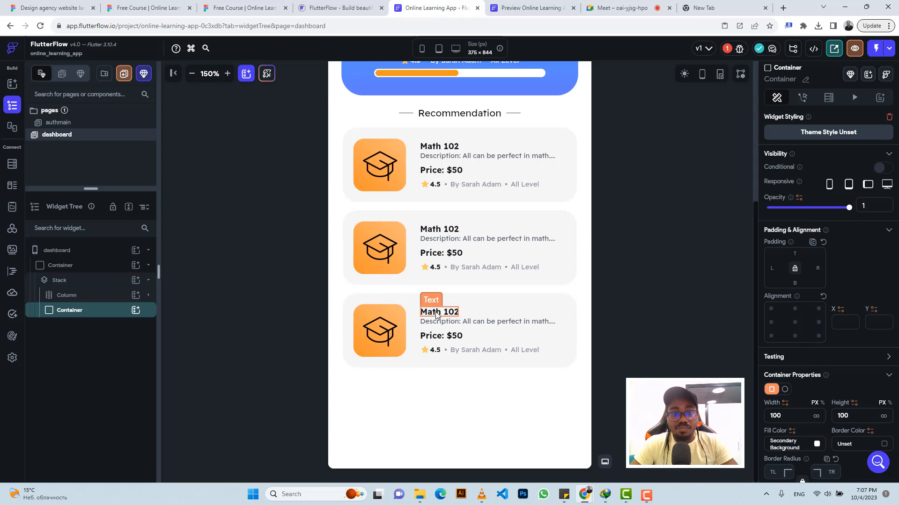
{"action": "scroll", "coordinate": [435, 316], "scroll_direction": "up", "scroll_amount": 5}
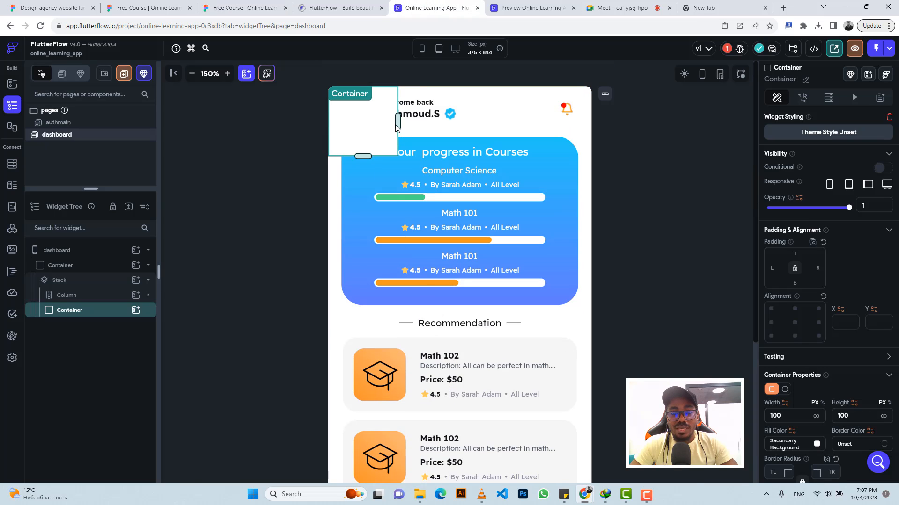
{"action": "left_click", "coordinate": [816, 416]}
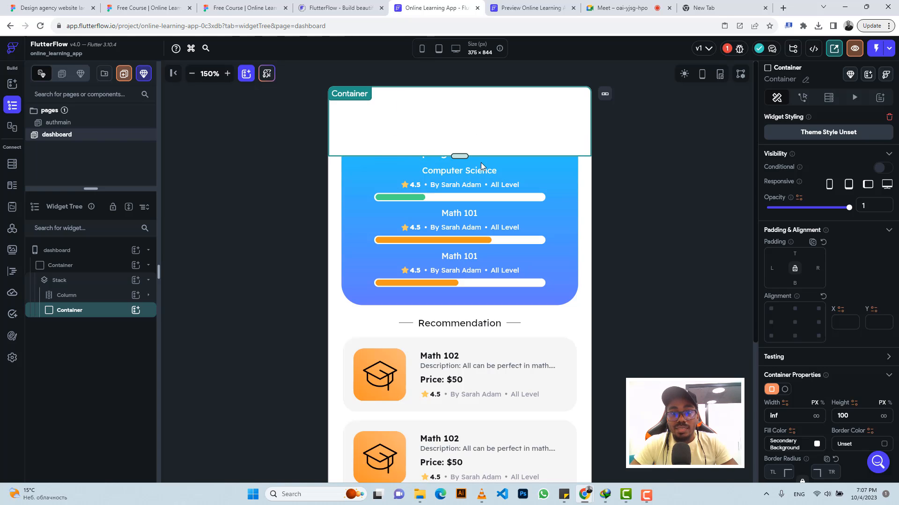
Step: Check the Base Navigation frame in Figma, then set the Container's height to 70
{"action": "left_click", "coordinate": [244, 2]}
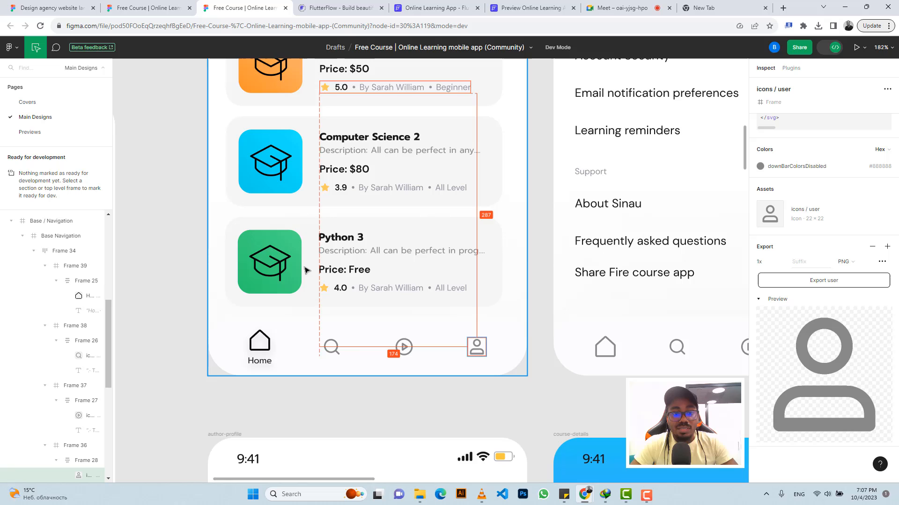
{"action": "left_click", "coordinate": [281, 324]}
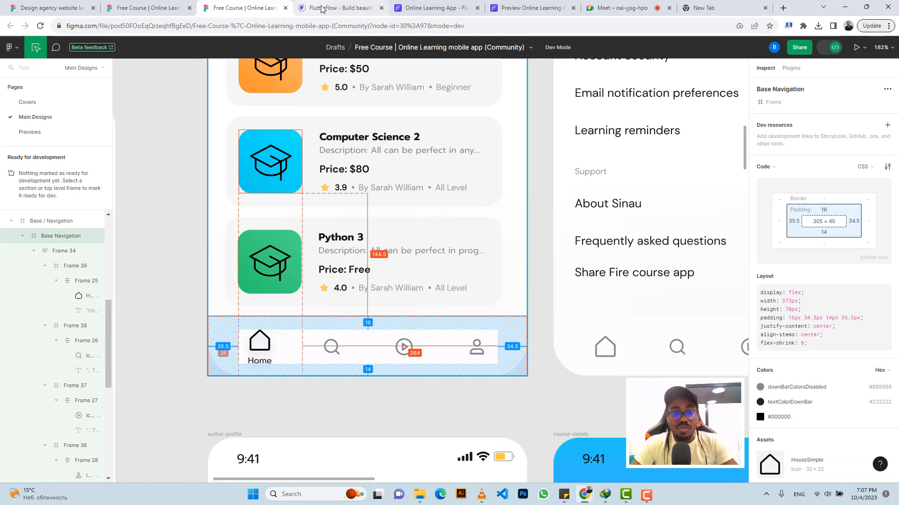
{"action": "left_click", "coordinate": [424, 6]}
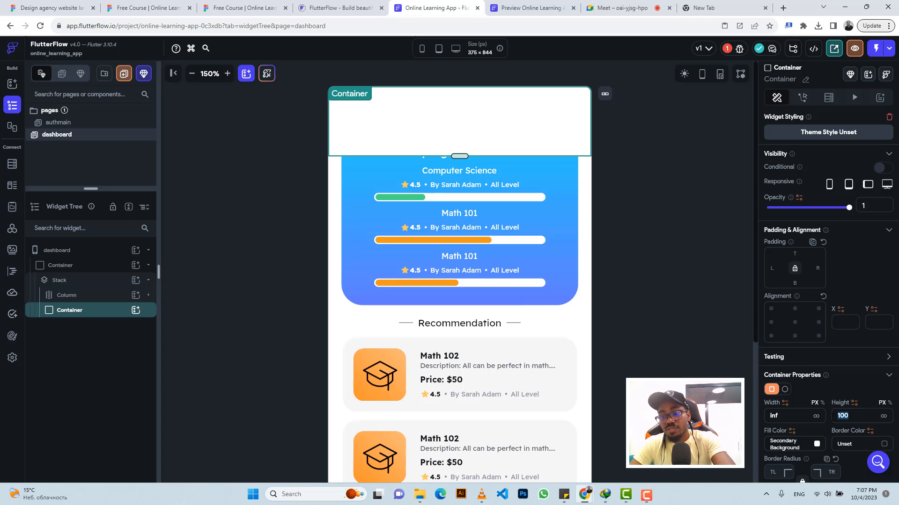
{"action": "type", "text": "70"}
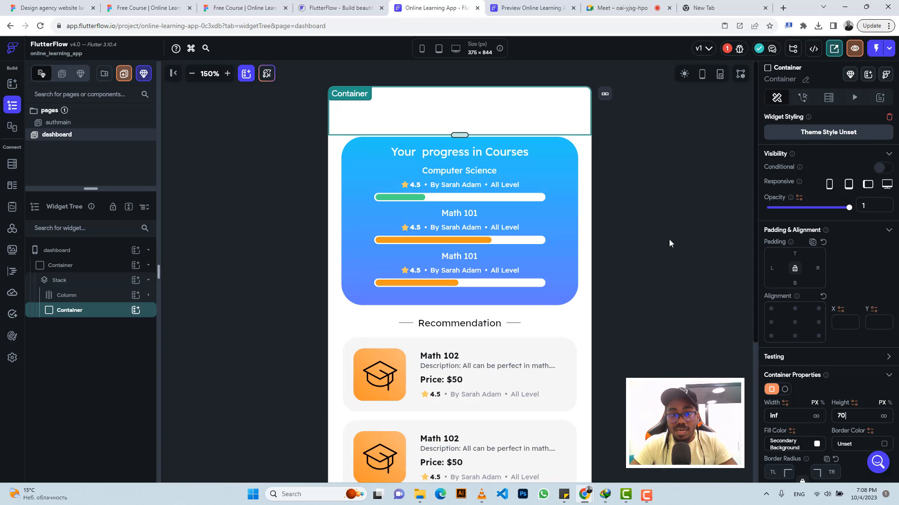
Step: Add a Row inside the Container and a Column inside that Row
{"action": "left_click", "coordinate": [135, 311]}
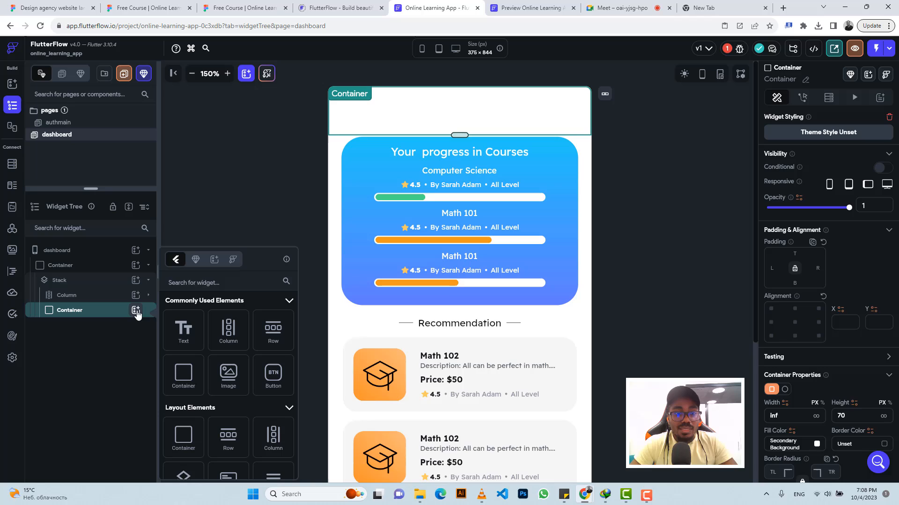
{"action": "left_click", "coordinate": [273, 330]}
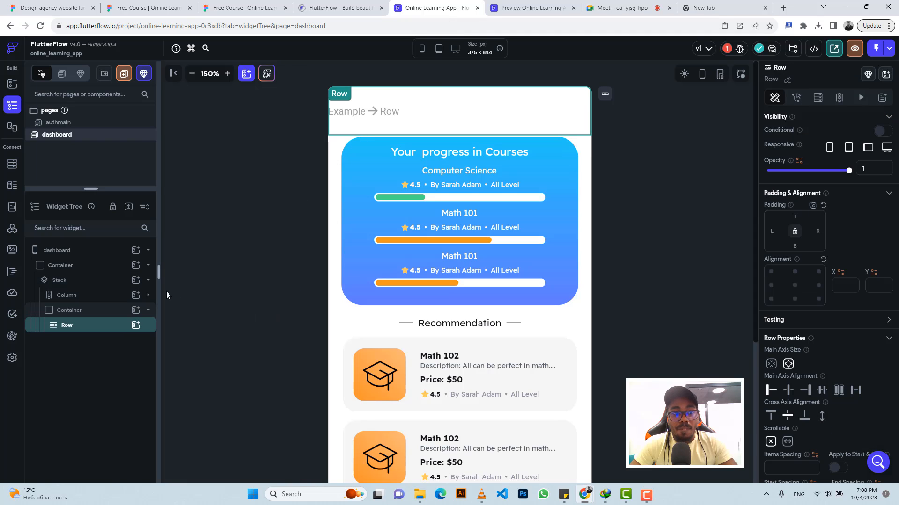
{"action": "left_click", "coordinate": [136, 325]}
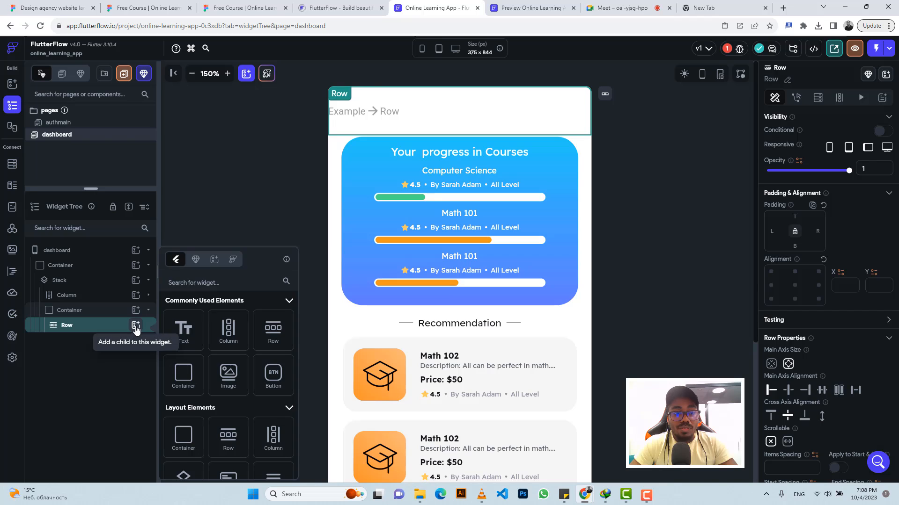
{"action": "left_click", "coordinate": [235, 336]}
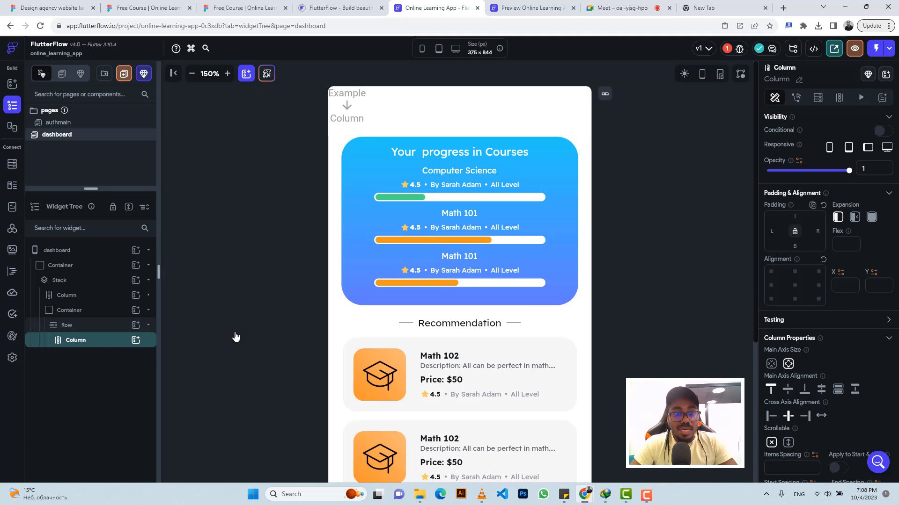
Step: Add an Image and then a Text widget inside the new Column
{"action": "left_click", "coordinate": [136, 341]}
{"action": "left_click", "coordinate": [233, 378]}
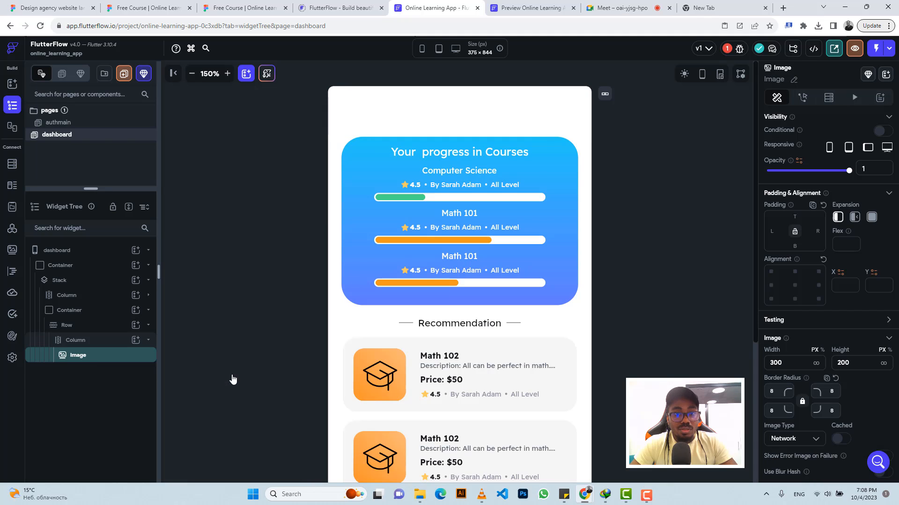
{"action": "left_click", "coordinate": [117, 341]}
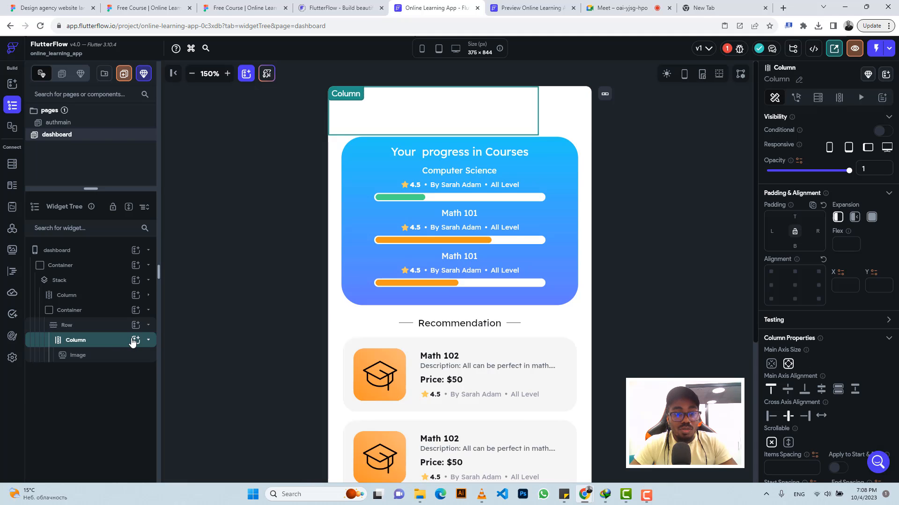
{"action": "left_click", "coordinate": [135, 341]}
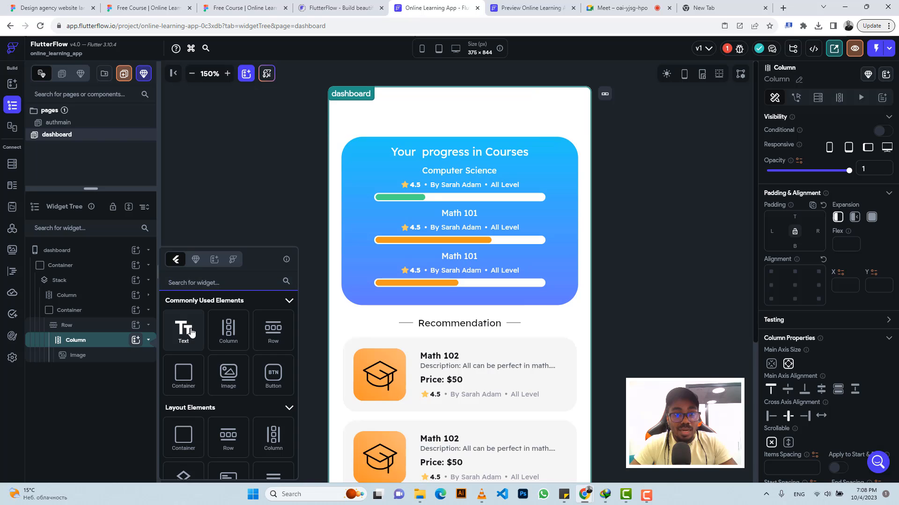
{"action": "left_click", "coordinate": [191, 331]}
Step: Inspect the Home icon and label of the navigation bar in Figma
{"action": "left_click", "coordinate": [243, 8]}
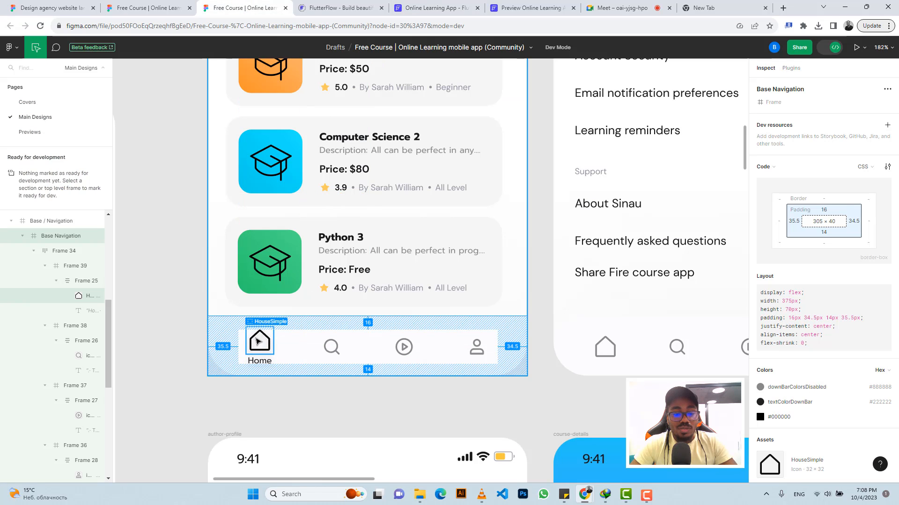
{"action": "left_click", "coordinate": [256, 365]}
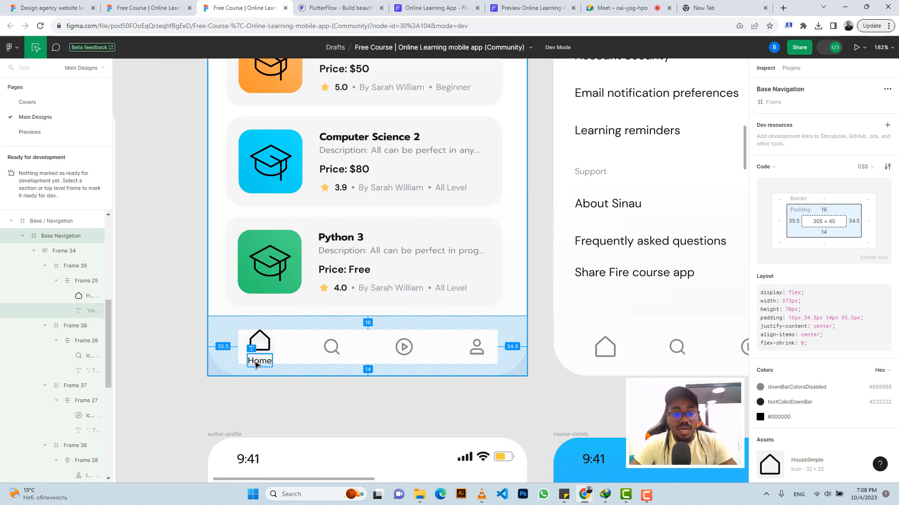
{"action": "left_click", "coordinate": [417, 8]}
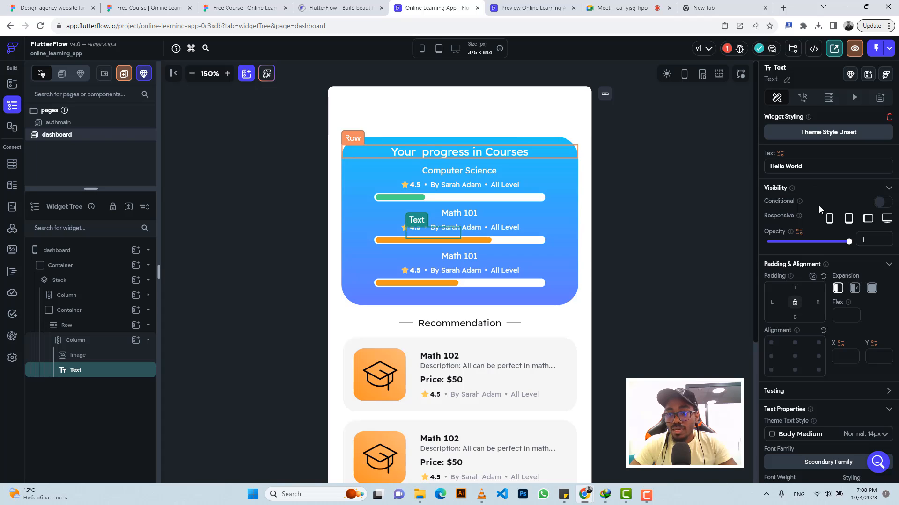
Step: Set the Text widget's text to Home and its text color to Primary Text
{"action": "triple_click", "coordinate": [807, 165]}
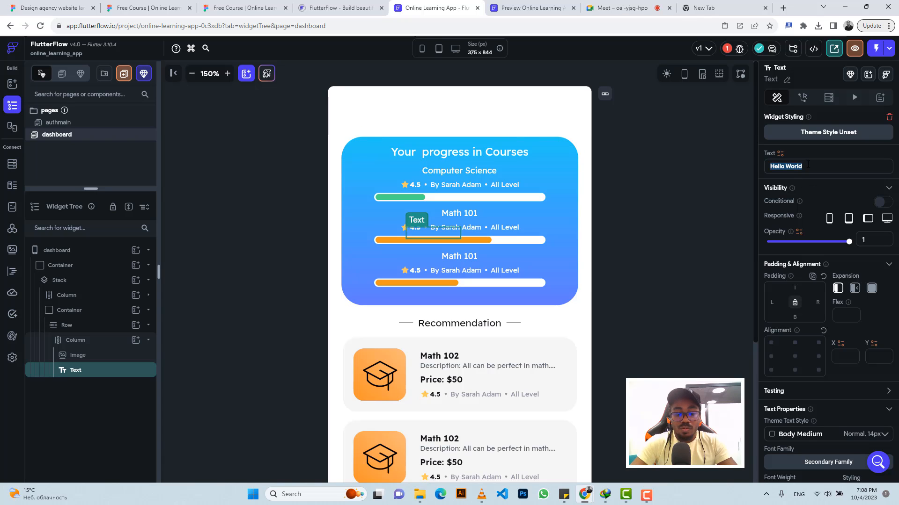
{"action": "type", "text": "Home"}
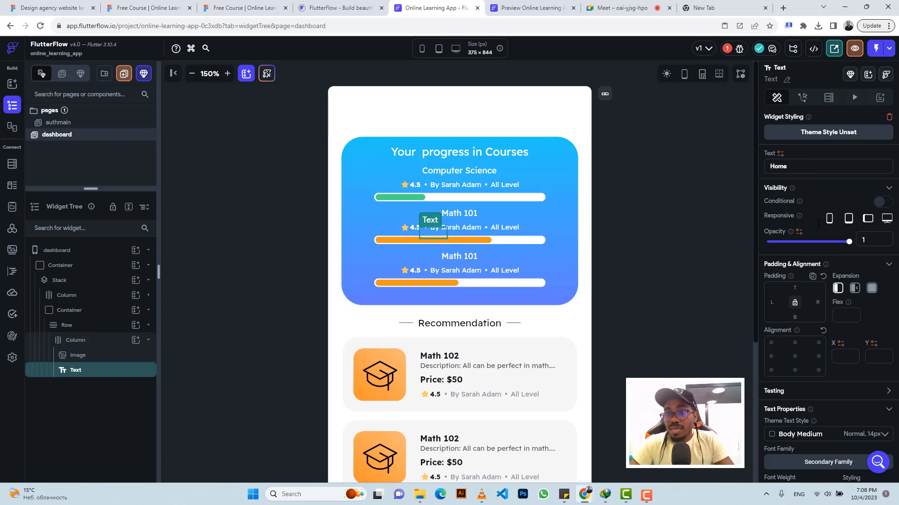
{"action": "scroll", "coordinate": [852, 306], "scroll_direction": "down", "scroll_amount": 3}
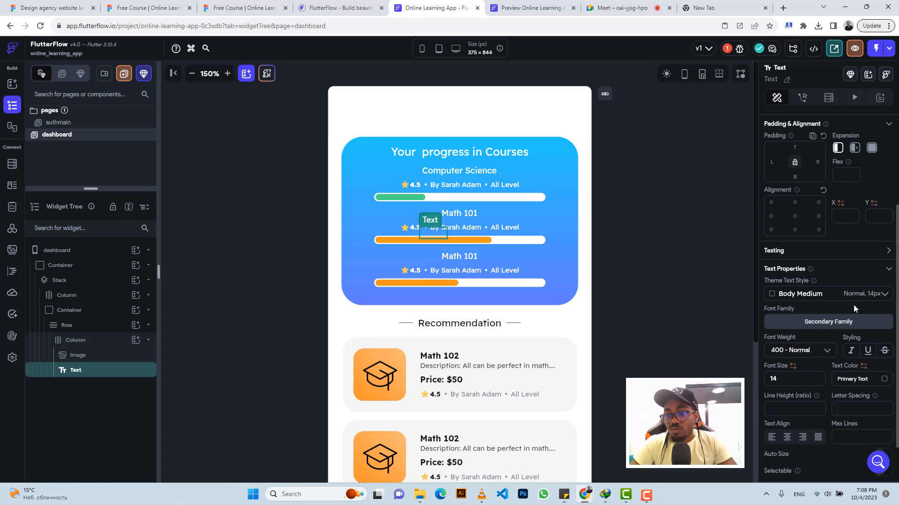
{"action": "left_click", "coordinate": [882, 379]}
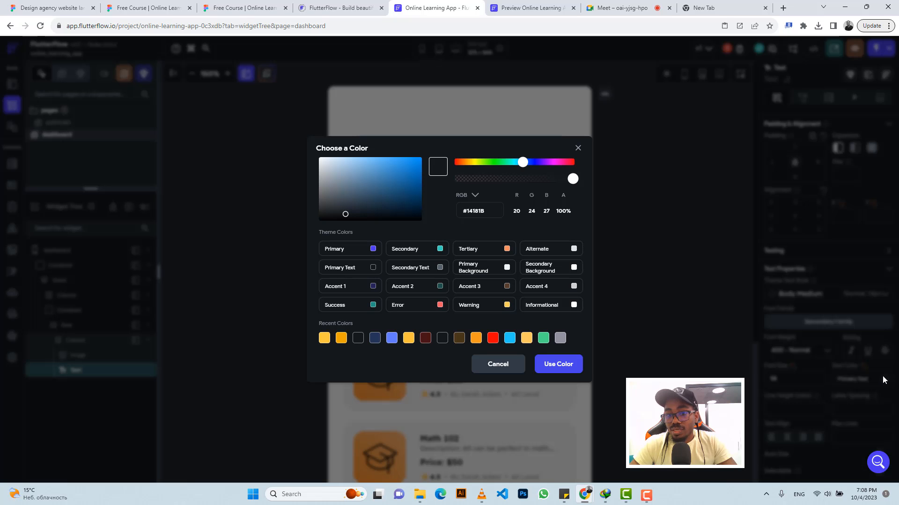
{"action": "left_click", "coordinate": [373, 268]}
Step: Examine the navigation bar's Container, Row, Column, Image and Text widgets in the widget tree
{"action": "scroll", "coordinate": [557, 309], "scroll_direction": "down", "scroll_amount": 5}
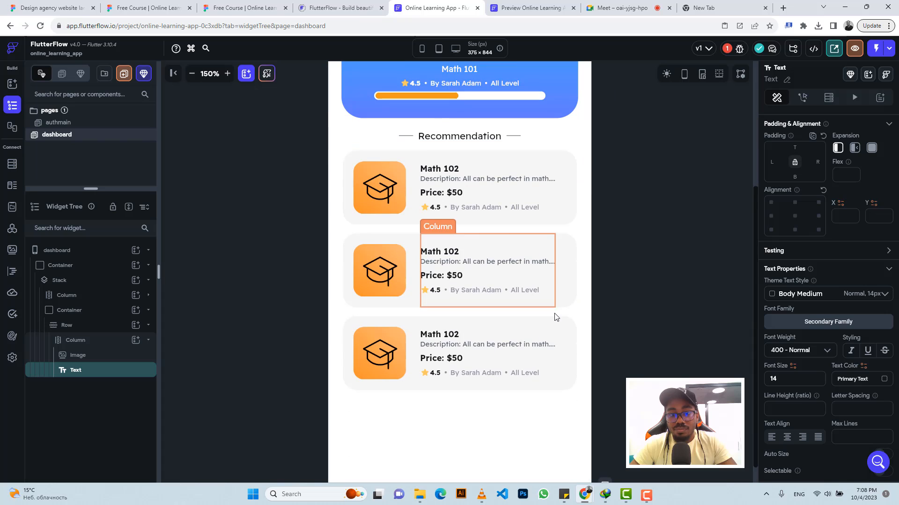
{"action": "scroll", "coordinate": [556, 307], "scroll_direction": "up", "scroll_amount": 5}
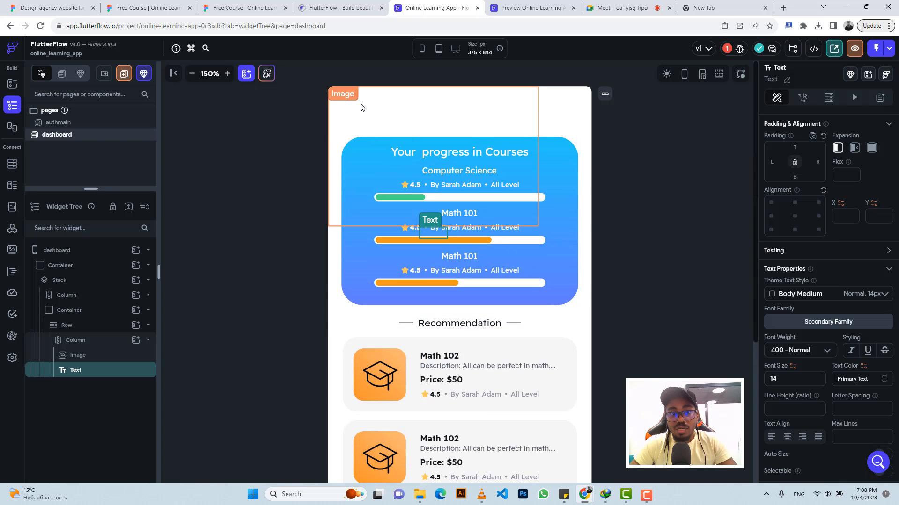
{"action": "left_click", "coordinate": [80, 310]}
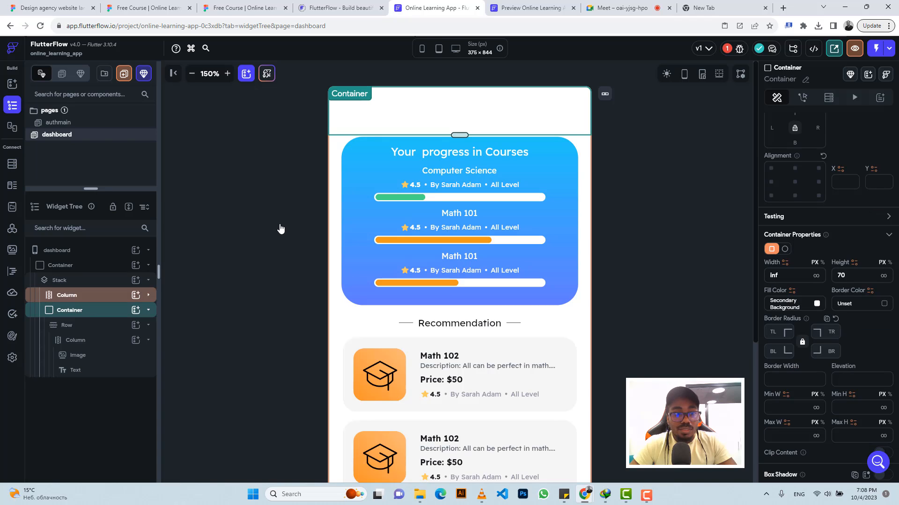
{"action": "left_click", "coordinate": [81, 370]}
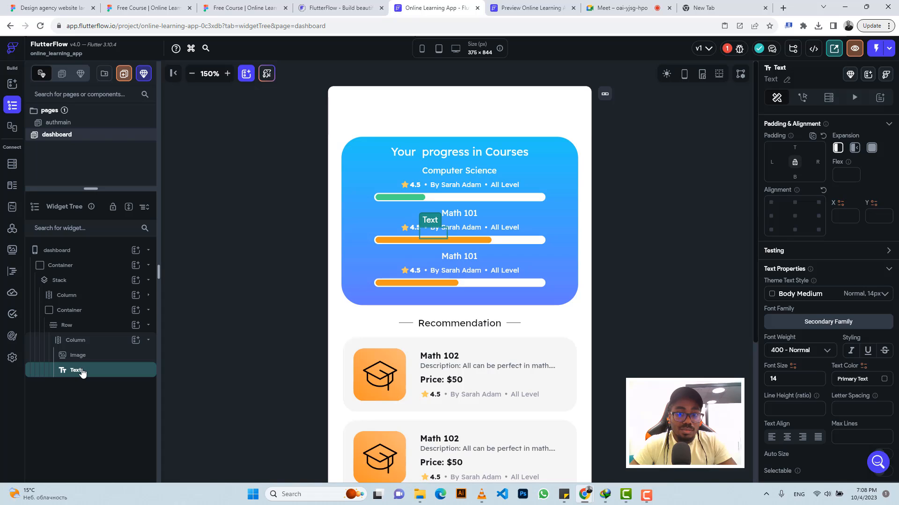
{"action": "left_click", "coordinate": [76, 342]}
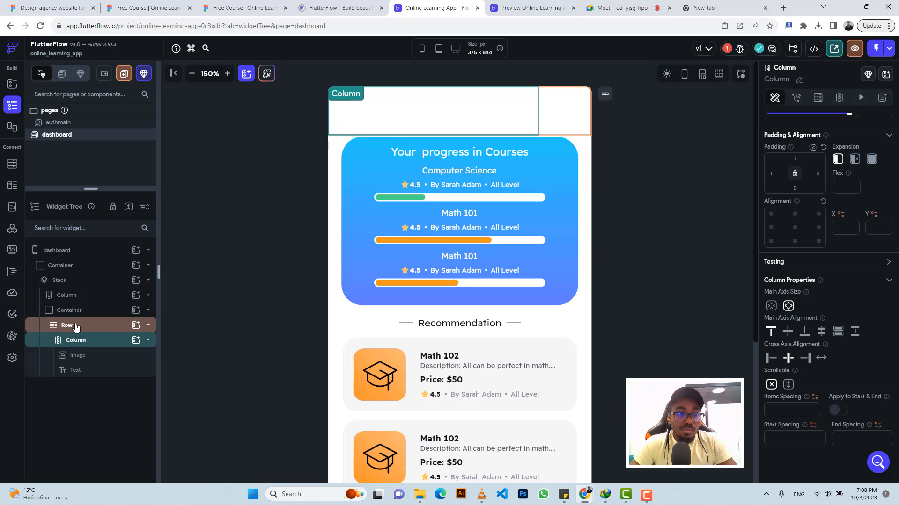
{"action": "left_click", "coordinate": [74, 326]}
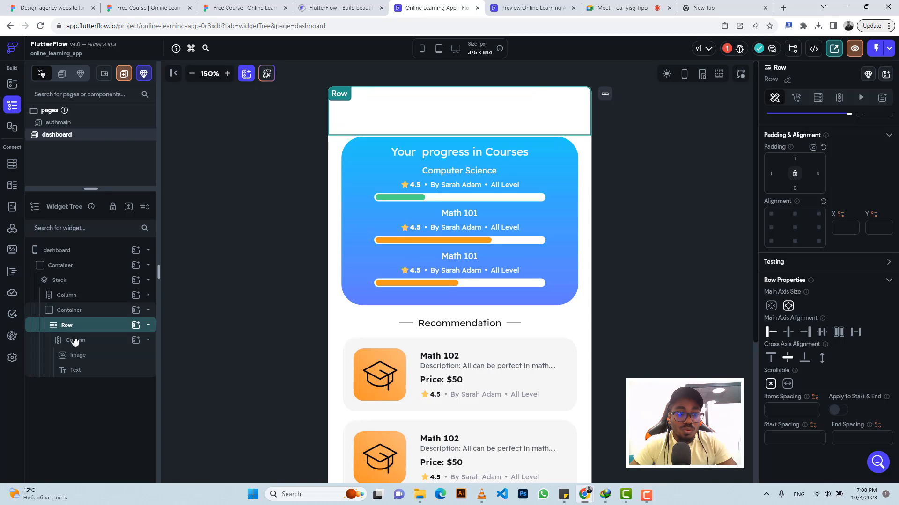
{"action": "left_click", "coordinate": [75, 341]}
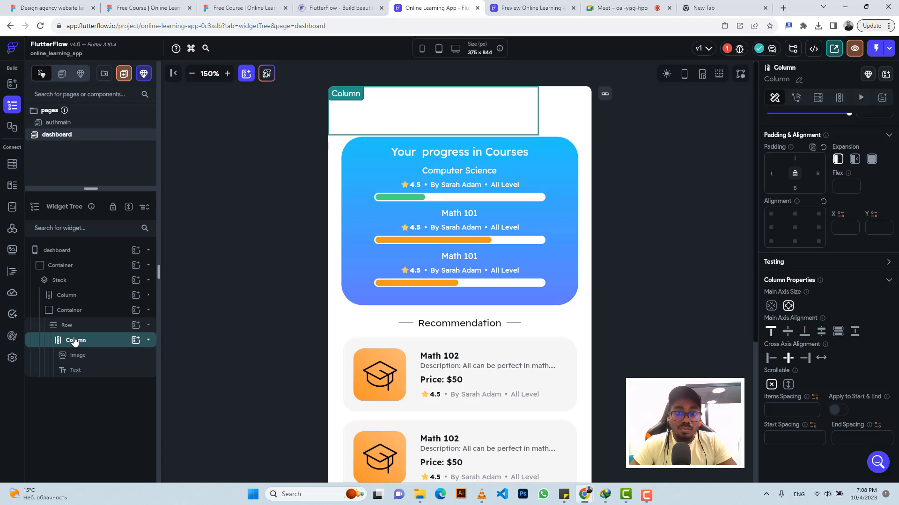
{"action": "left_click", "coordinate": [73, 357]}
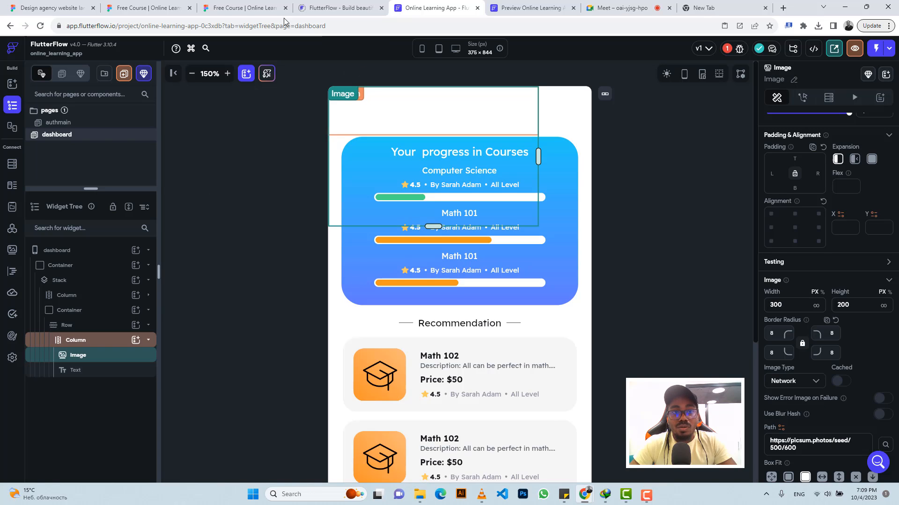
Step: Inspect the size of the Home icon in the Figma navigation bar
{"action": "left_click", "coordinate": [238, 8]}
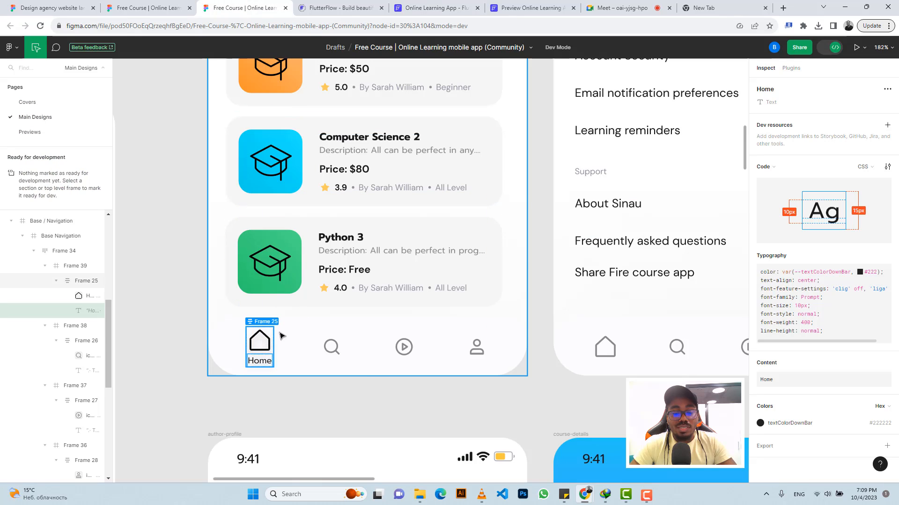
{"action": "left_click", "coordinate": [264, 338]}
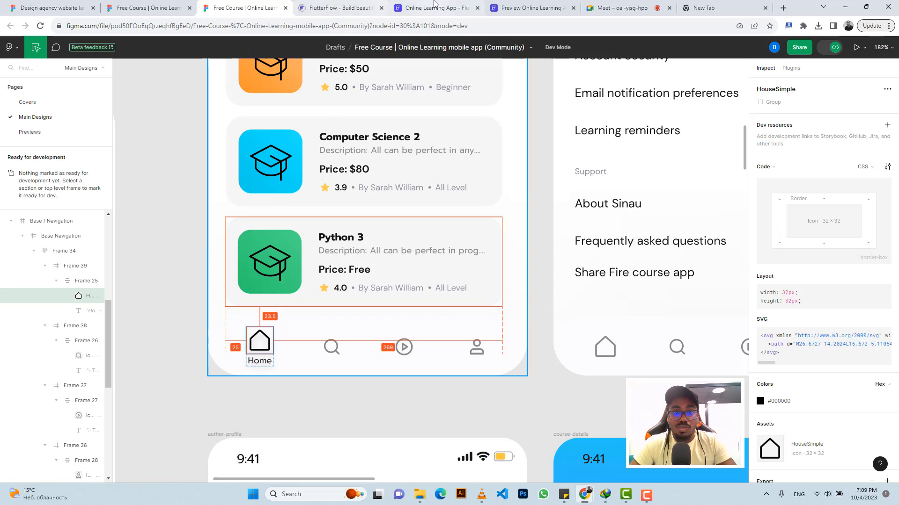
{"action": "left_click", "coordinate": [435, 7]}
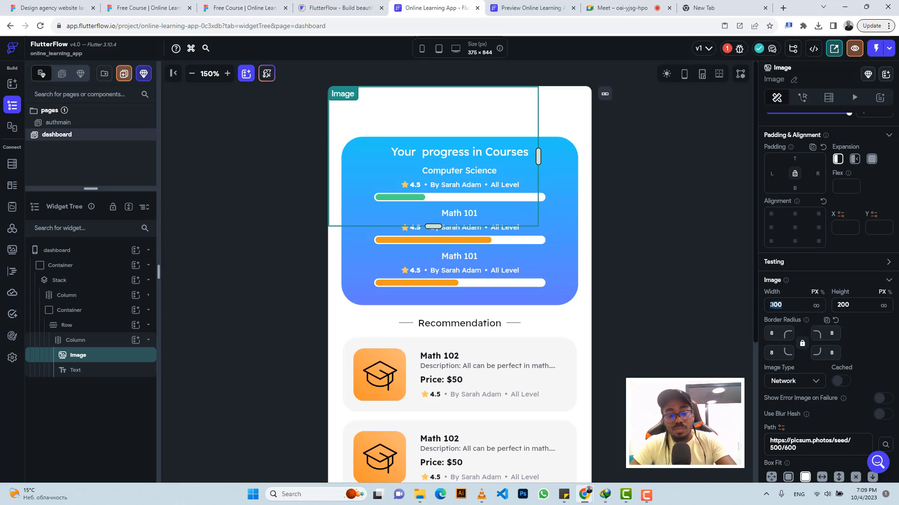
Step: Set the Image's width and height to 32 and clear its border radius
{"action": "type", "text": "2"}
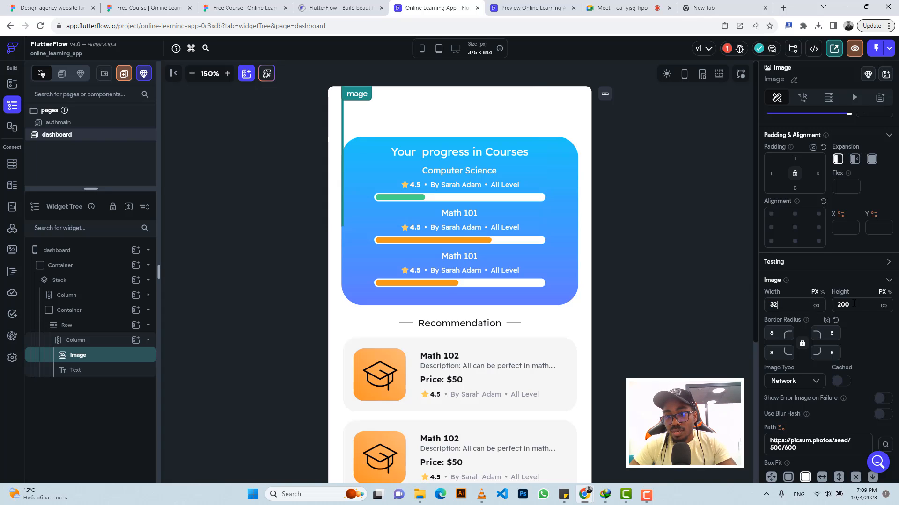
{"action": "key", "text": "Tab"}
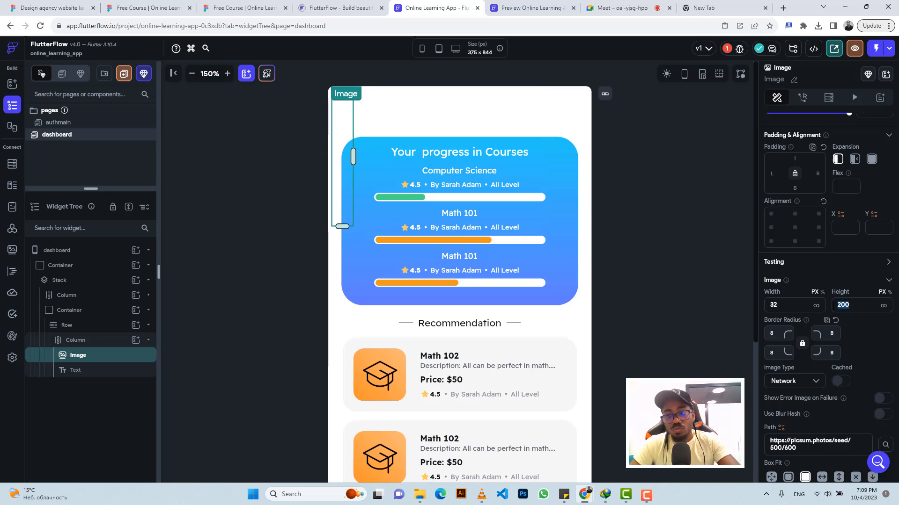
{"action": "type", "text": "32"}
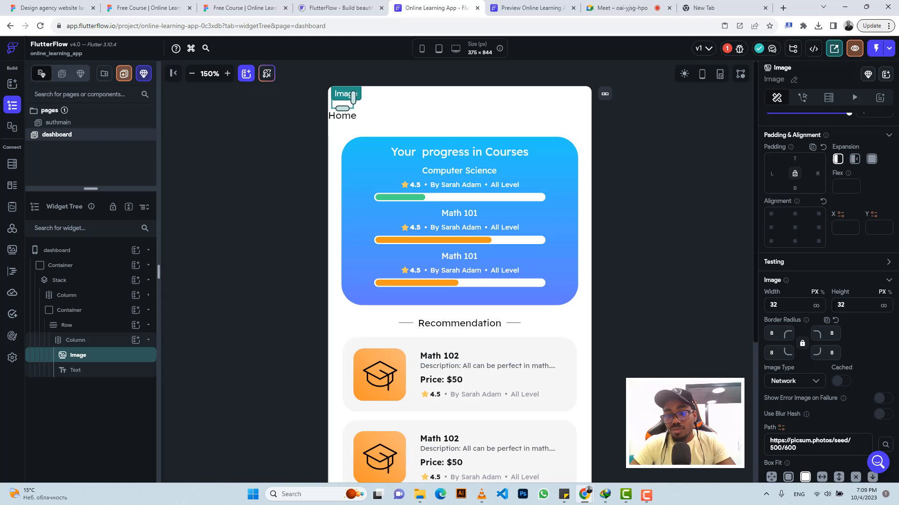
{"action": "left_click_drag", "start_coordinate": [774, 333], "coordinate": [765, 336]}
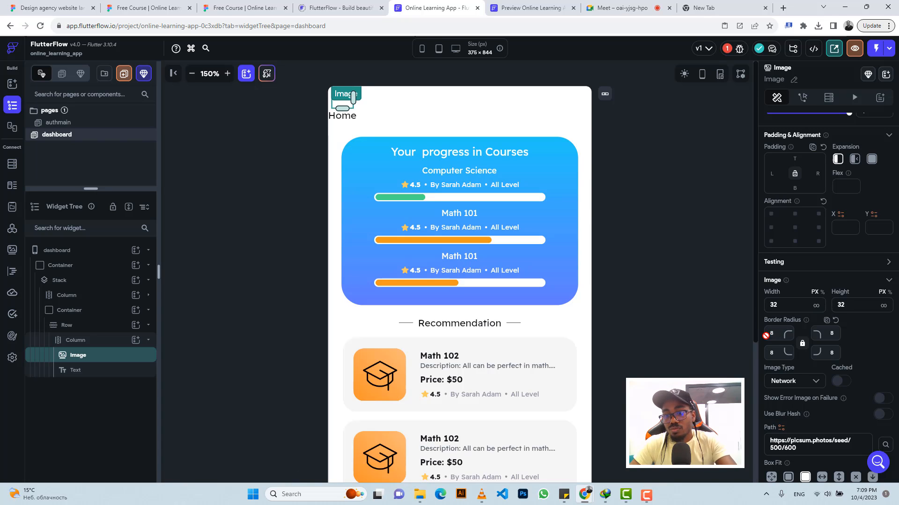
{"action": "key", "text": "BackSpace"}
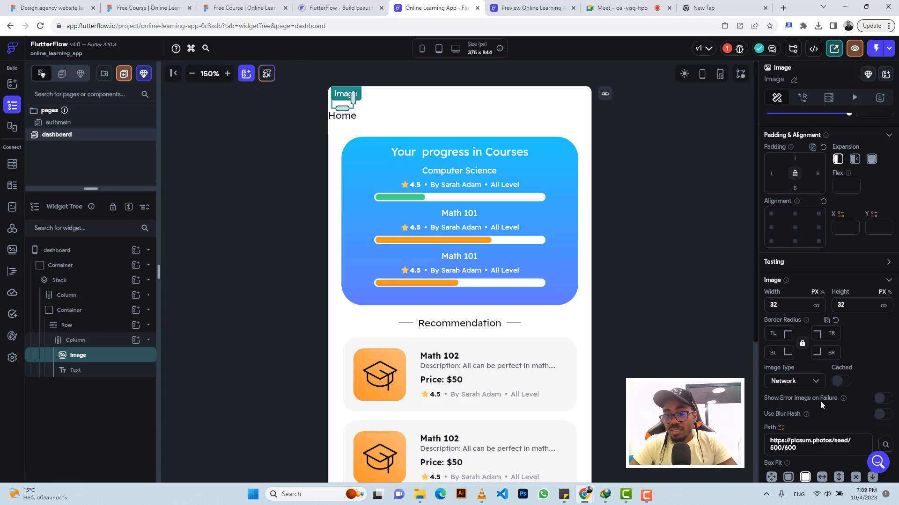
Step: Switch the Image type to Asset and start uploading an asset image
{"action": "left_click", "coordinate": [802, 380]}
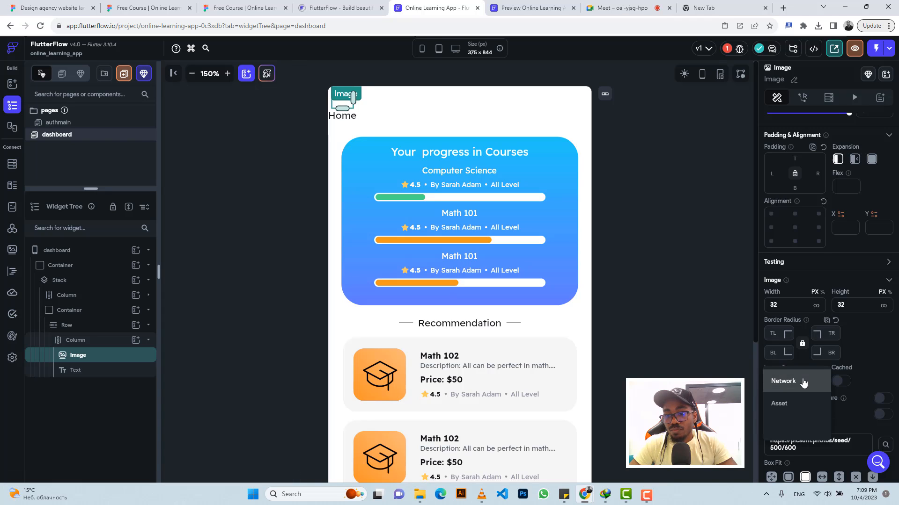
{"action": "left_click", "coordinate": [788, 406]}
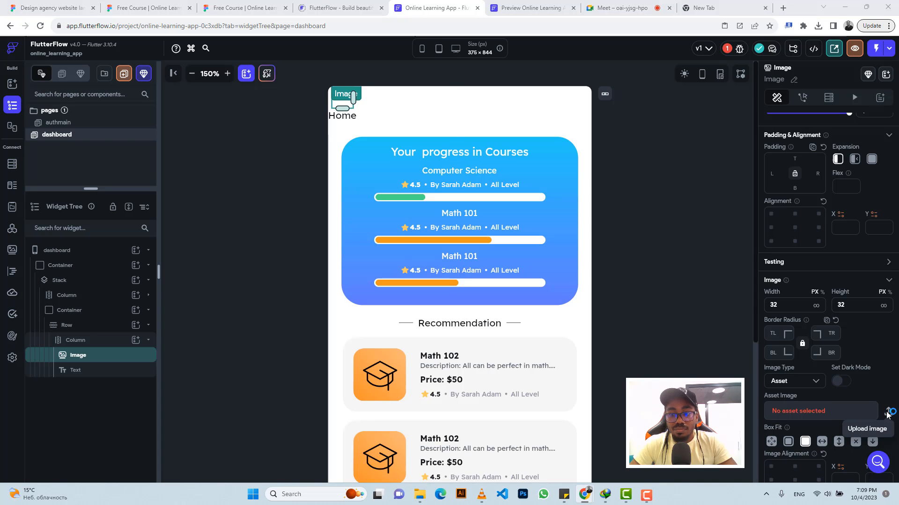
{"action": "left_click", "coordinate": [888, 413]}
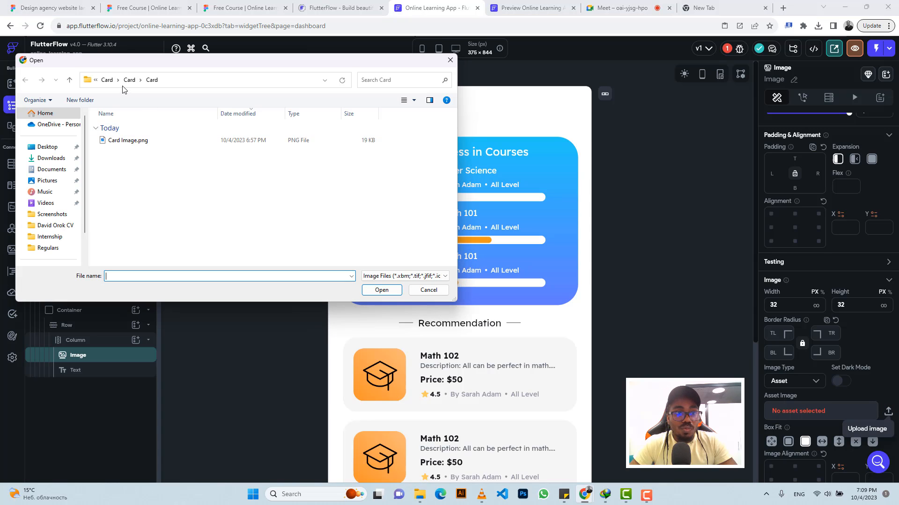
Step: Move the latest downloaded Figma export zip into the Online Learning App folder, replacing the existing copy
{"action": "left_click", "coordinate": [107, 80]}
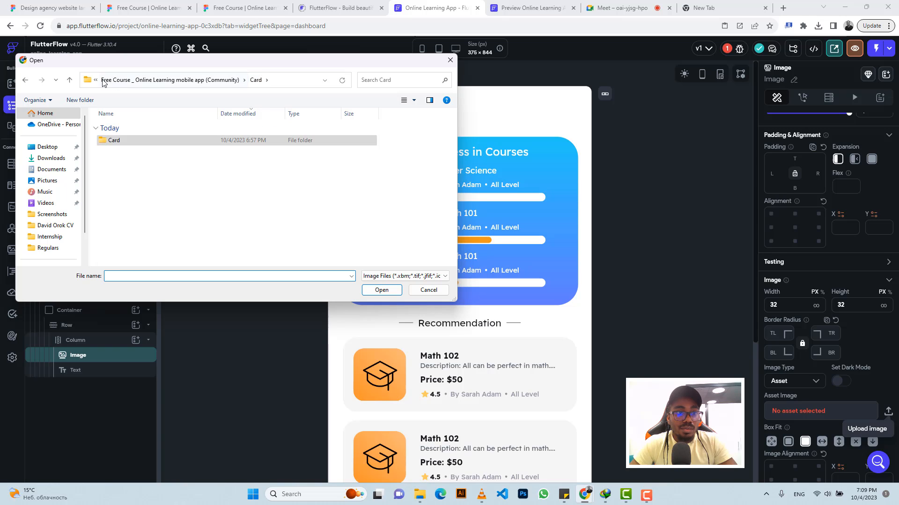
{"action": "left_click", "coordinate": [61, 158]}
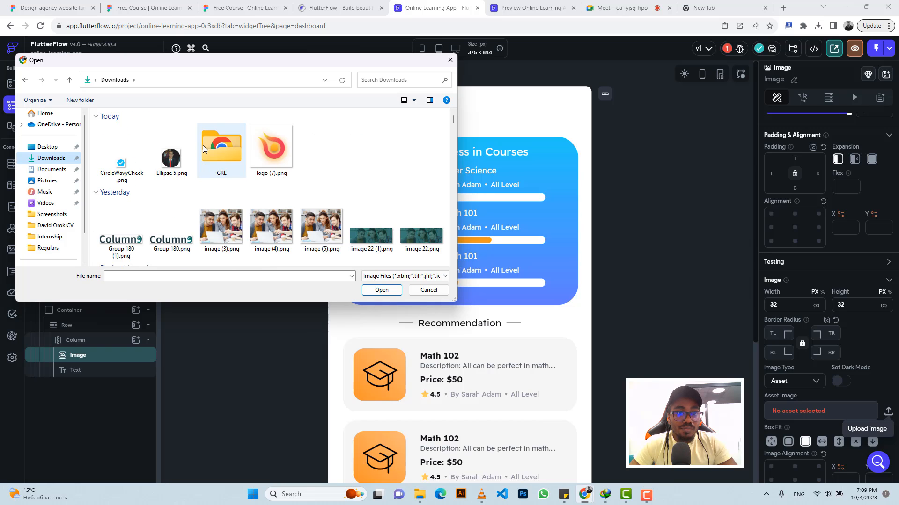
{"action": "left_click", "coordinate": [403, 277]}
{"action": "left_click", "coordinate": [401, 292]}
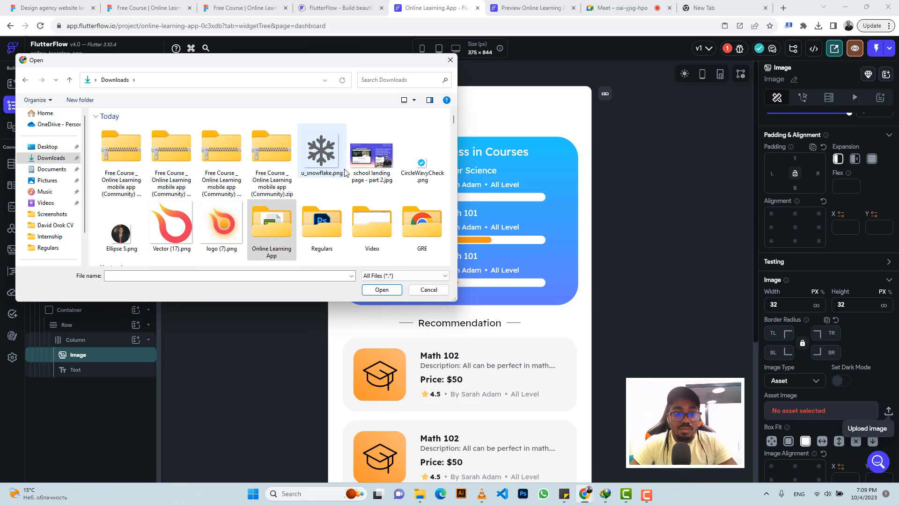
{"action": "left_click", "coordinate": [271, 151]}
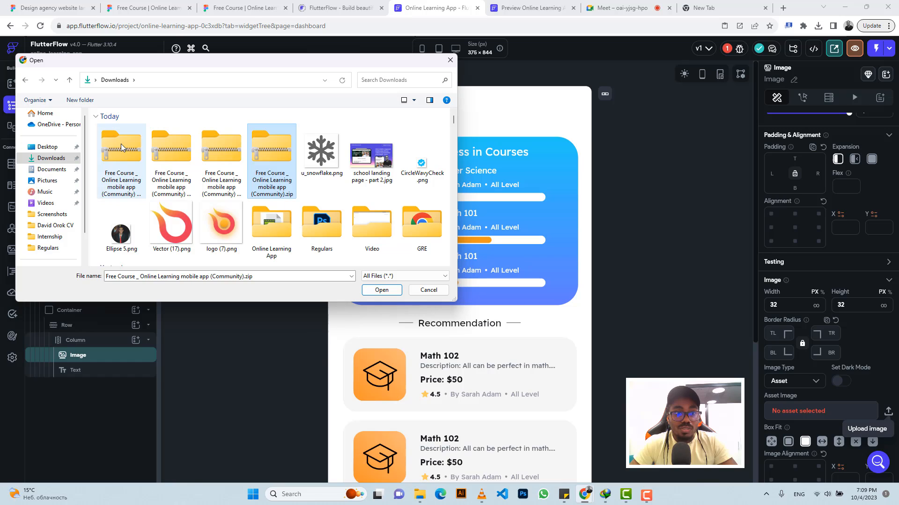
{"action": "left_click", "coordinate": [120, 144]}
{"action": "left_click", "coordinate": [263, 144]}
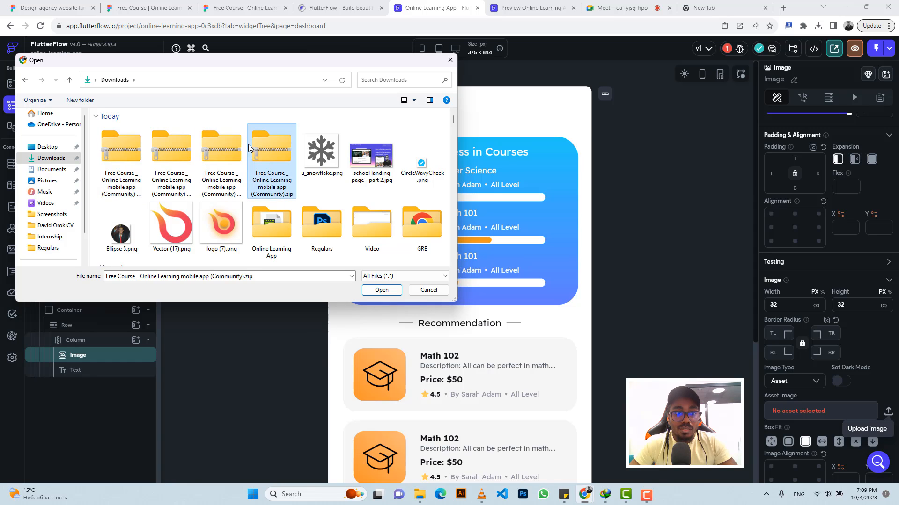
{"action": "left_click", "coordinate": [233, 145]}
{"action": "left_click", "coordinate": [187, 145]}
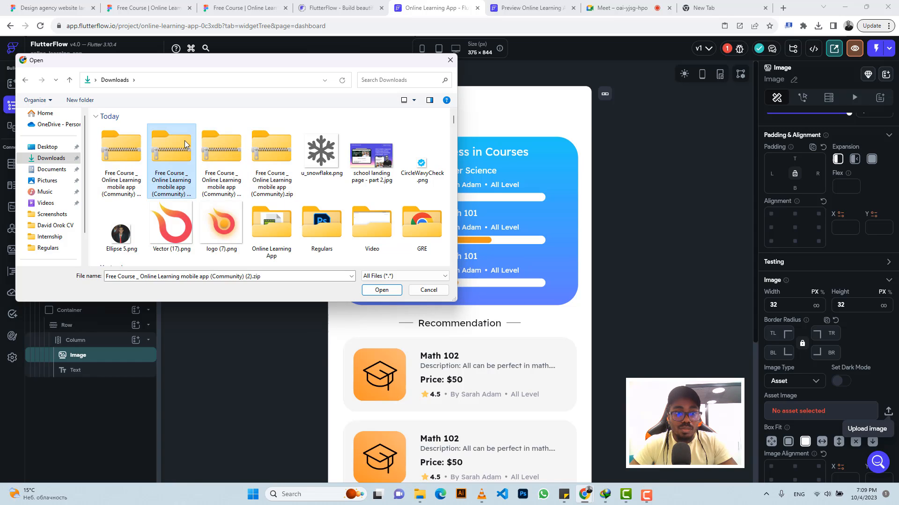
{"action": "left_click", "coordinate": [270, 149]}
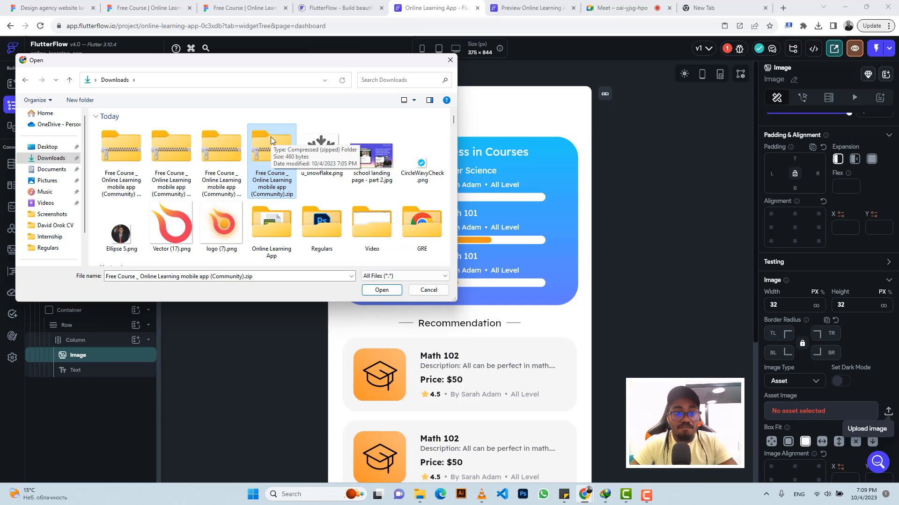
{"action": "key", "text": "ctrl+x"}
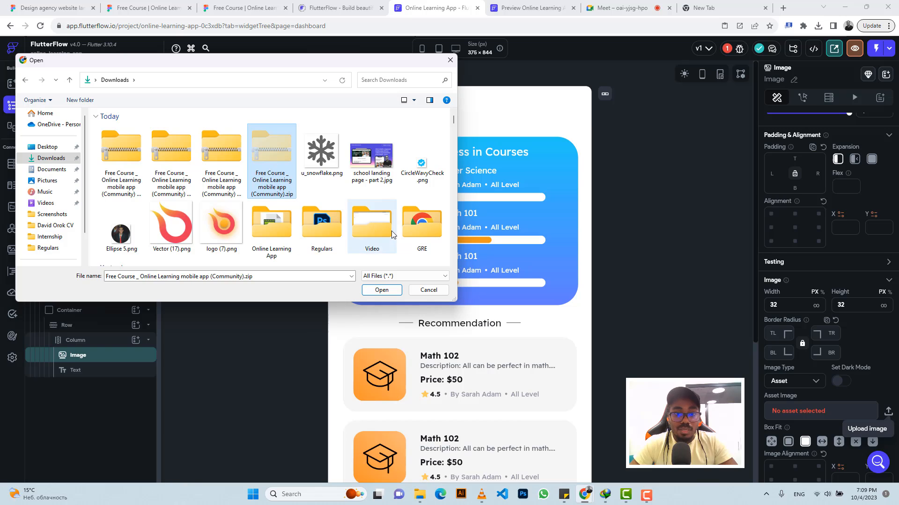
{"action": "double_click", "coordinate": [278, 222]}
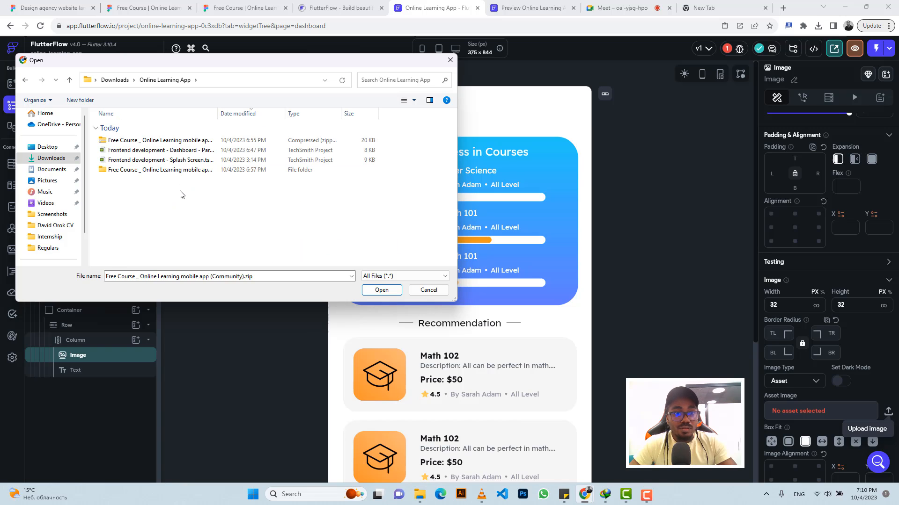
{"action": "key", "text": "ctrl+v"}
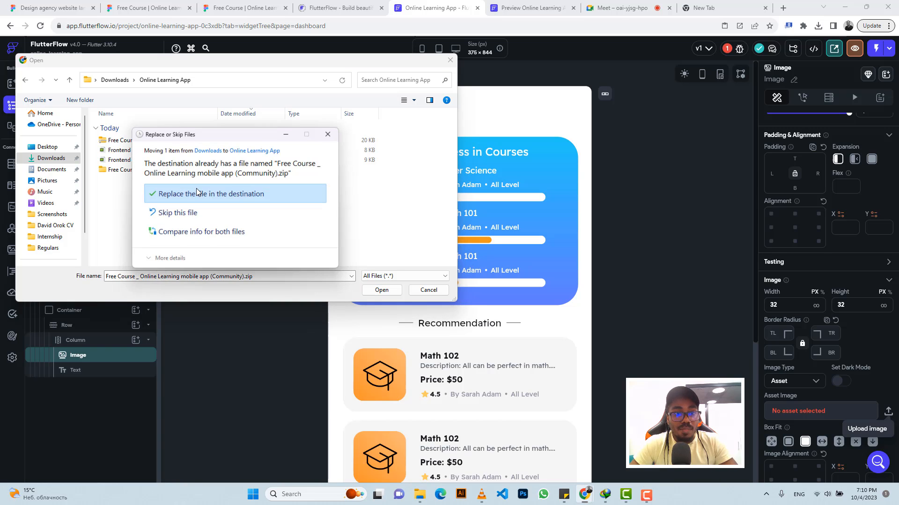
{"action": "left_click", "coordinate": [222, 199]}
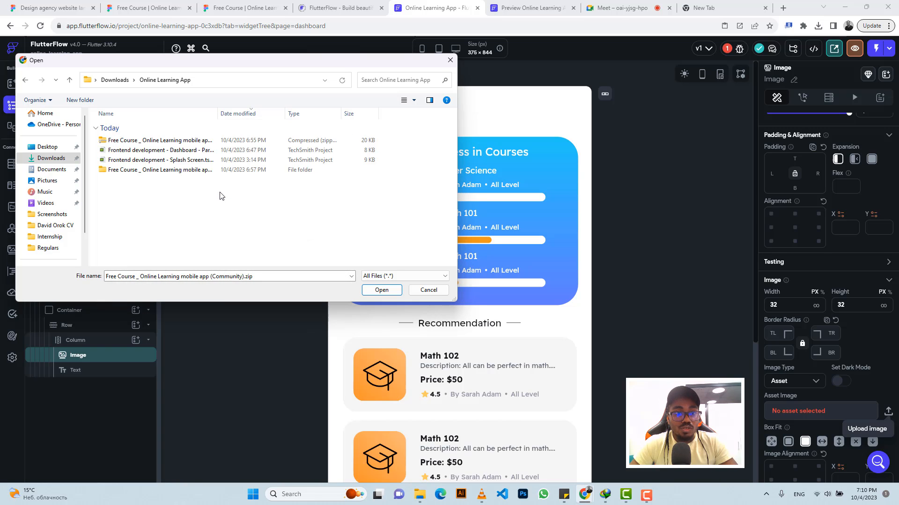
Step: Extract the moved zip within the Online Learning App folder
{"action": "left_click", "coordinate": [192, 171]}
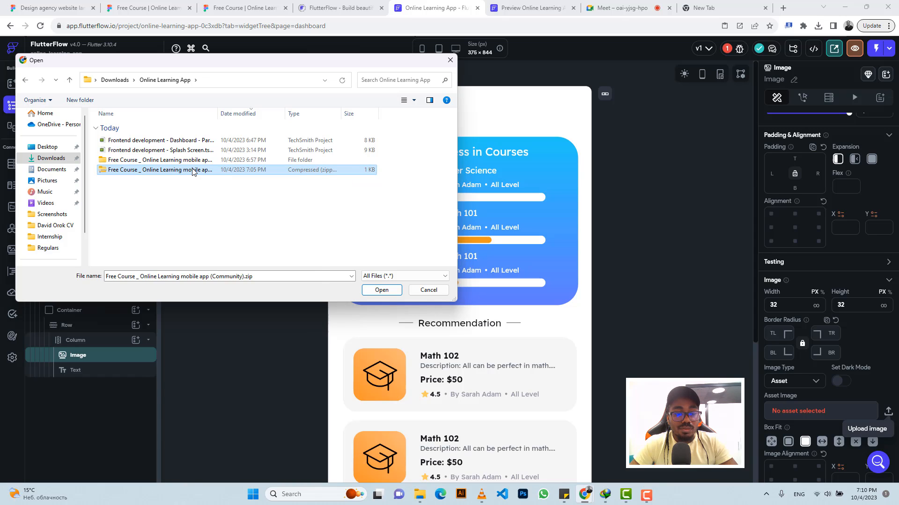
{"action": "right_click", "coordinate": [193, 171]}
{"action": "left_click", "coordinate": [233, 255]}
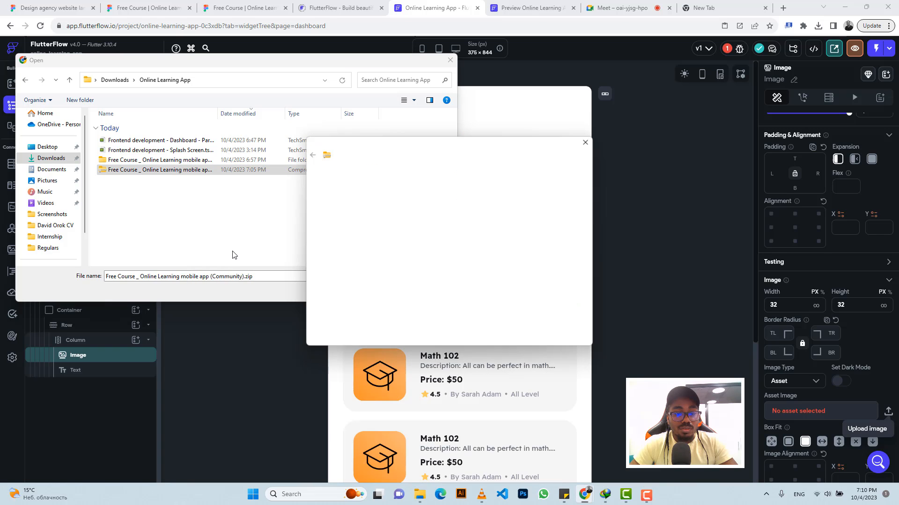
{"action": "left_click", "coordinate": [541, 337]}
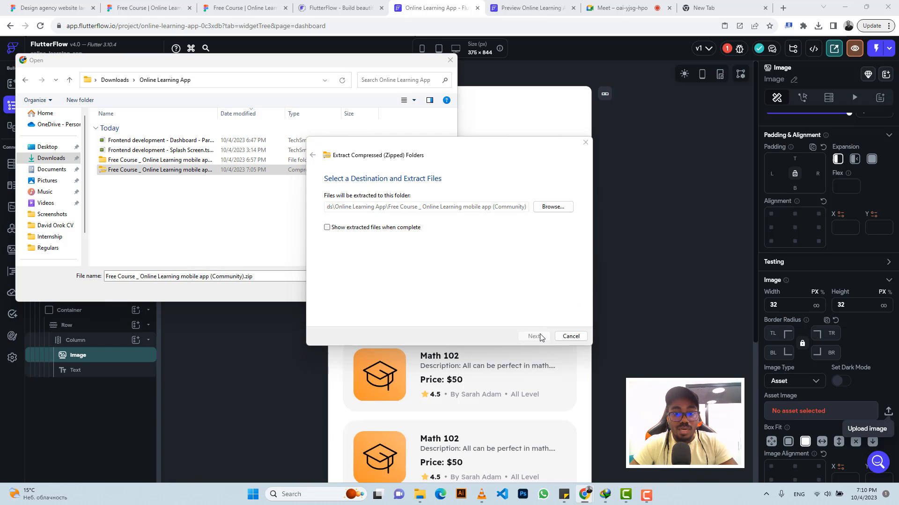
Step: Upload HouseSimple.png from the extracted Base folder as the Image's asset
{"action": "left_click", "coordinate": [160, 161]}
{"action": "double_click", "coordinate": [160, 160]}
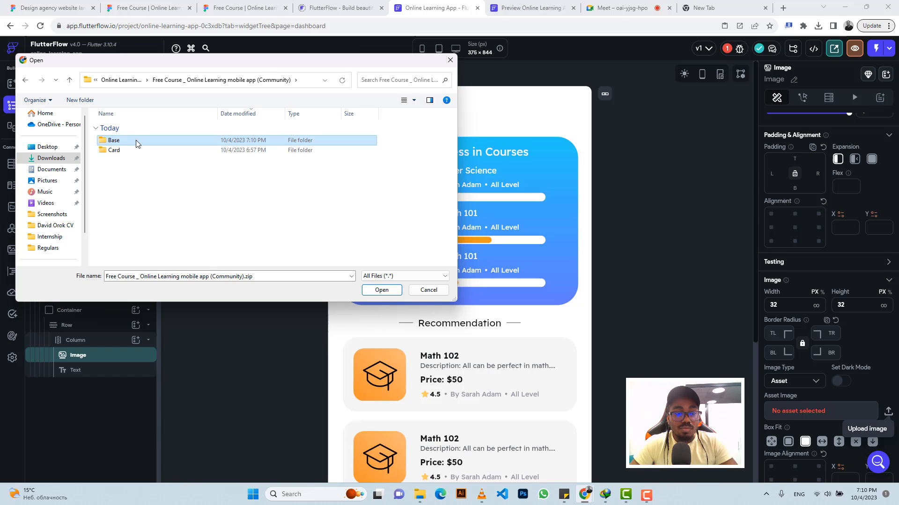
{"action": "left_click", "coordinate": [137, 143]}
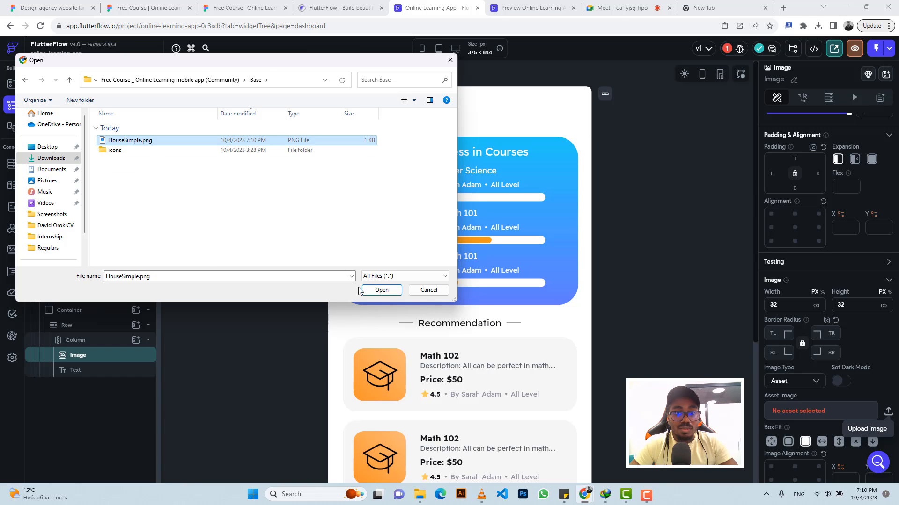
{"action": "left_click", "coordinate": [381, 290]}
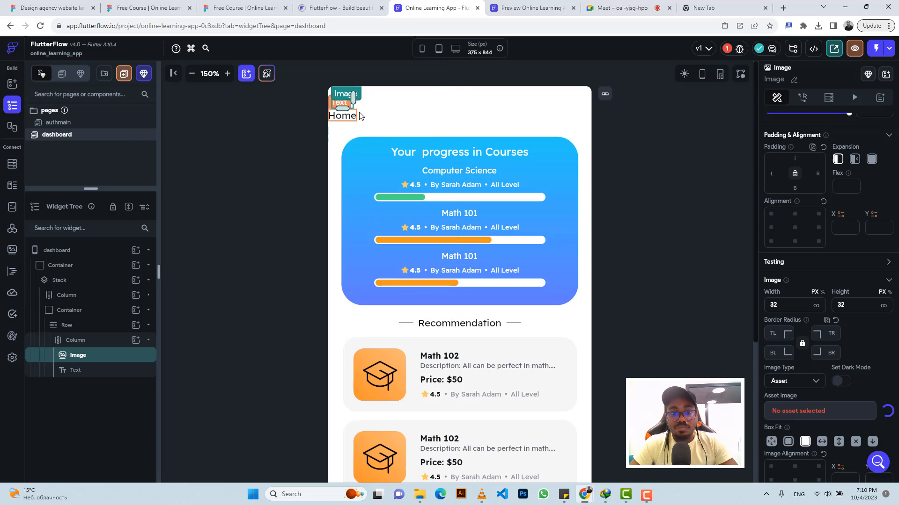
Step: Compare the Home label with the Figma text and set the Text's font size to 10
{"action": "left_click", "coordinate": [221, 4]}
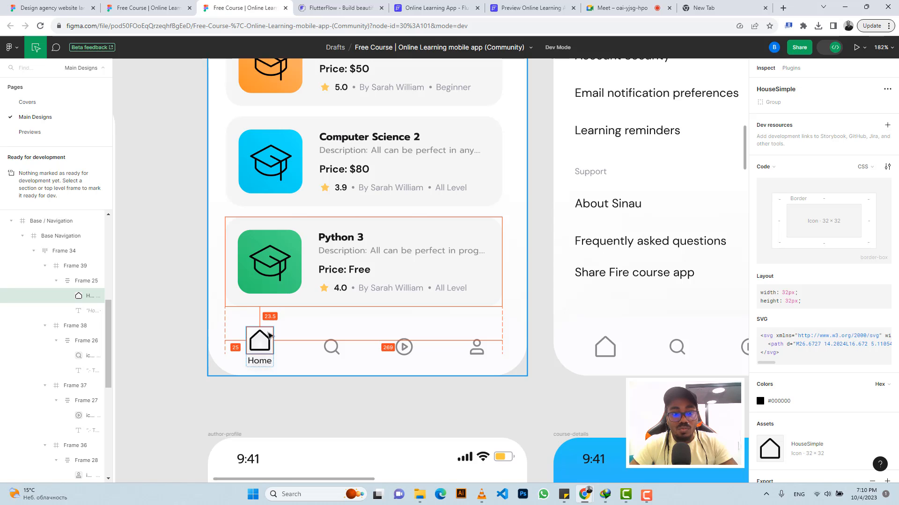
{"action": "left_click", "coordinate": [263, 362]}
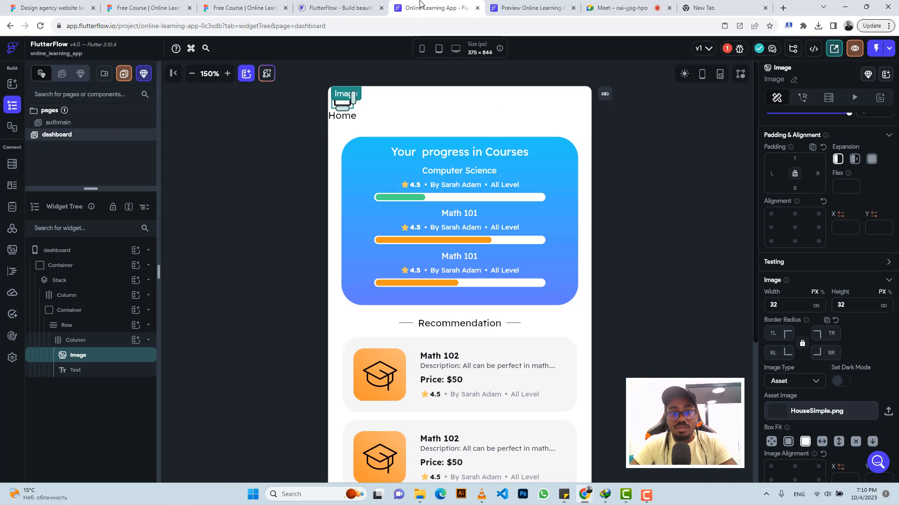
{"action": "left_click", "coordinate": [418, 7]}
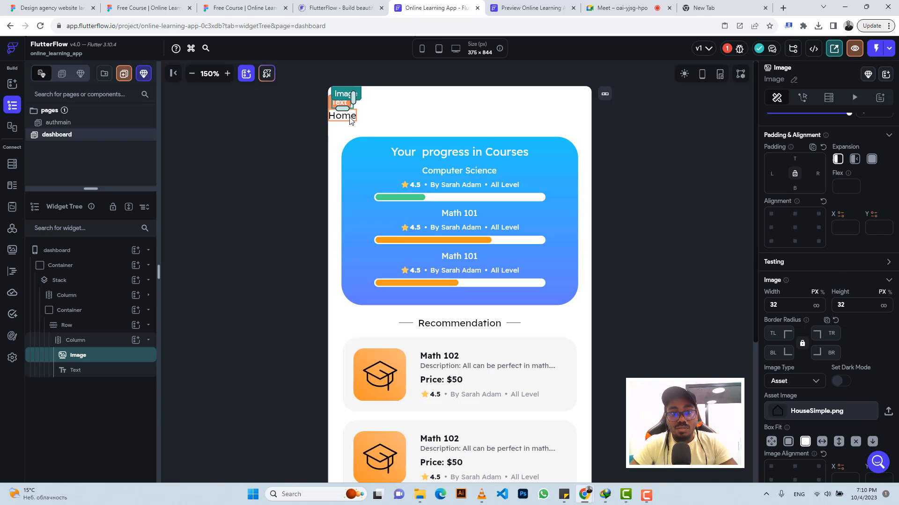
{"action": "left_click", "coordinate": [350, 120]}
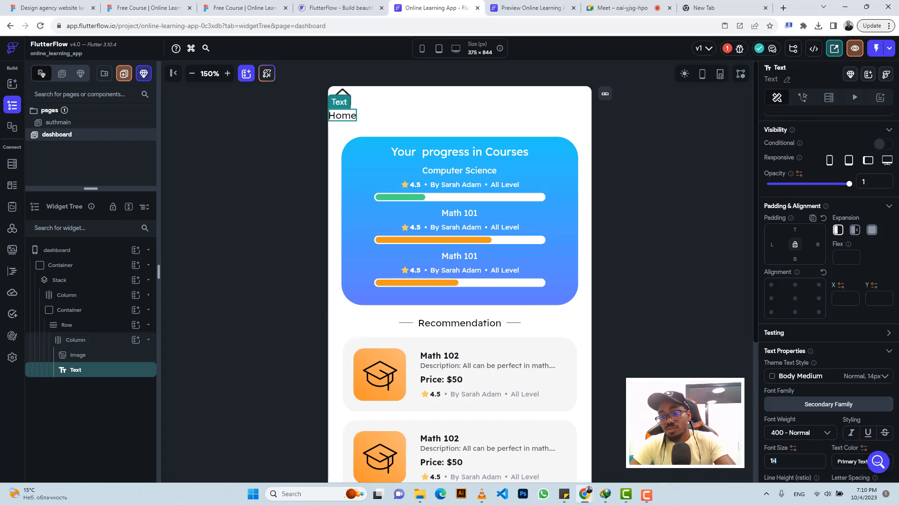
{"action": "type", "text": "0"}
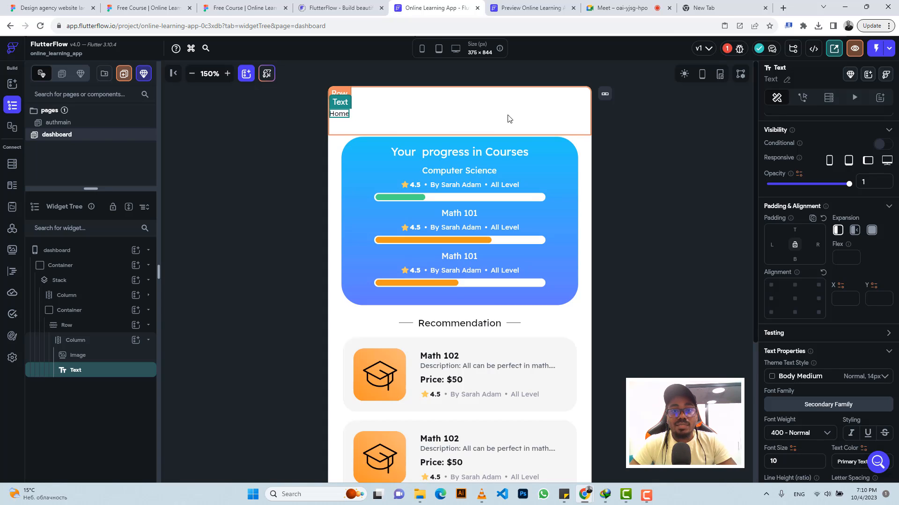
Step: Align the navigation bar Container to the bottom center of the page
{"action": "left_click", "coordinate": [87, 313]}
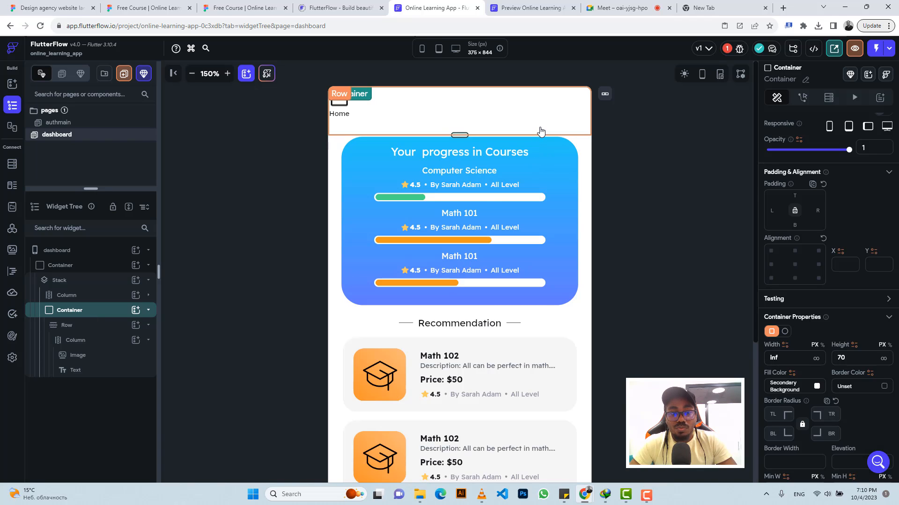
{"action": "left_click", "coordinate": [794, 279]}
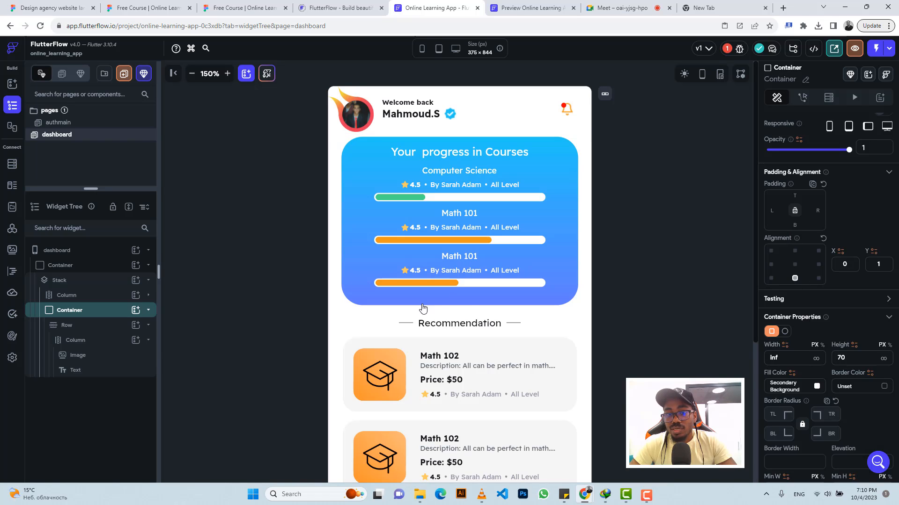
{"action": "scroll", "coordinate": [423, 308], "scroll_direction": "down", "scroll_amount": 4}
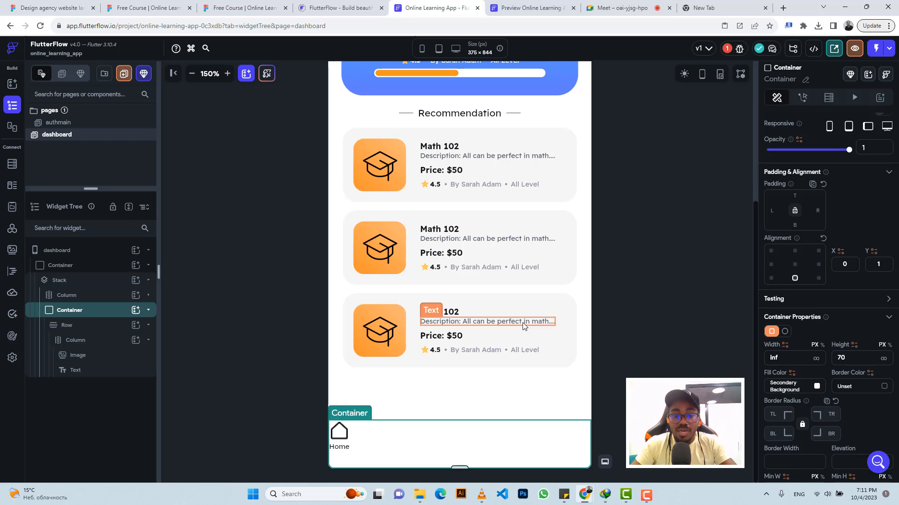
Step: Add a new Image widget as a child of the navigation Row
{"action": "left_click", "coordinate": [224, 6]}
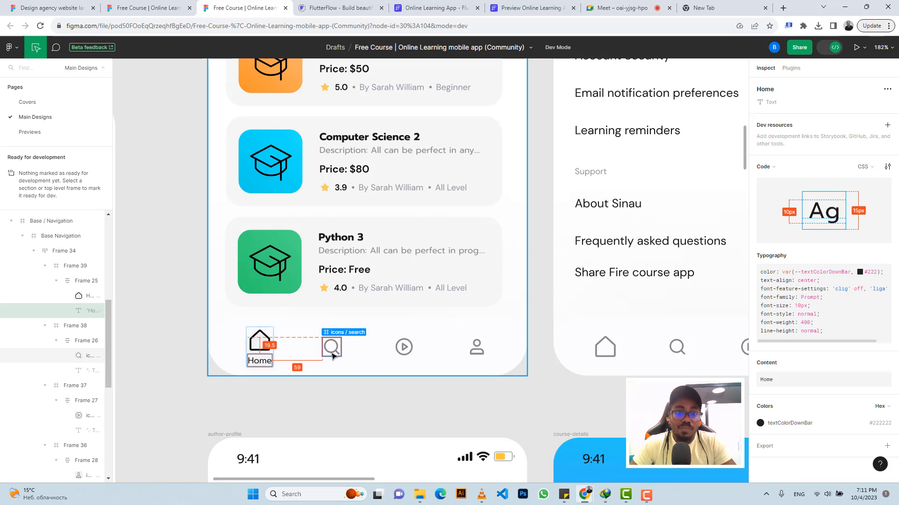
{"action": "left_click", "coordinate": [449, 5]}
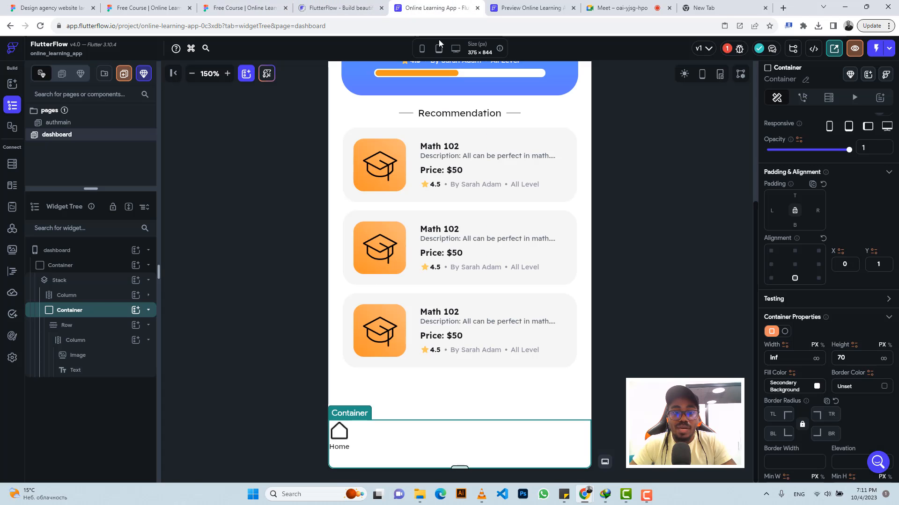
{"action": "left_click", "coordinate": [370, 439]}
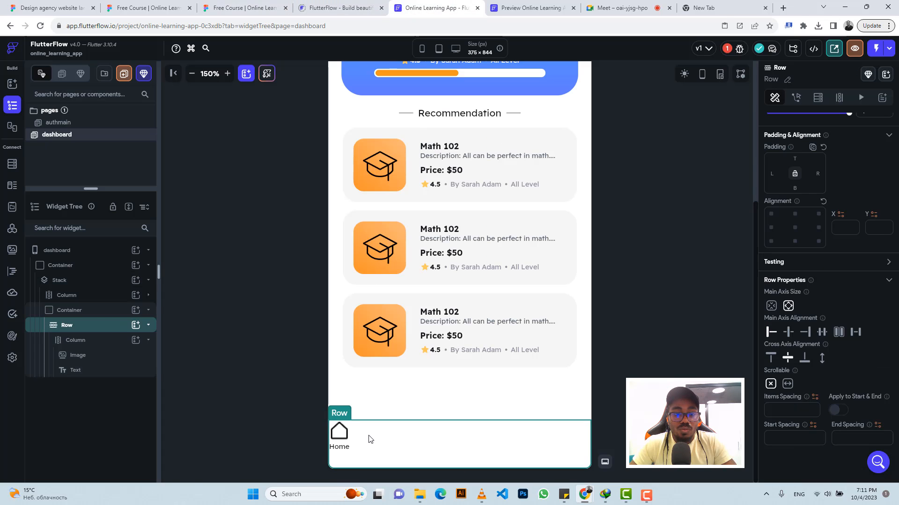
{"action": "left_click", "coordinate": [136, 326]}
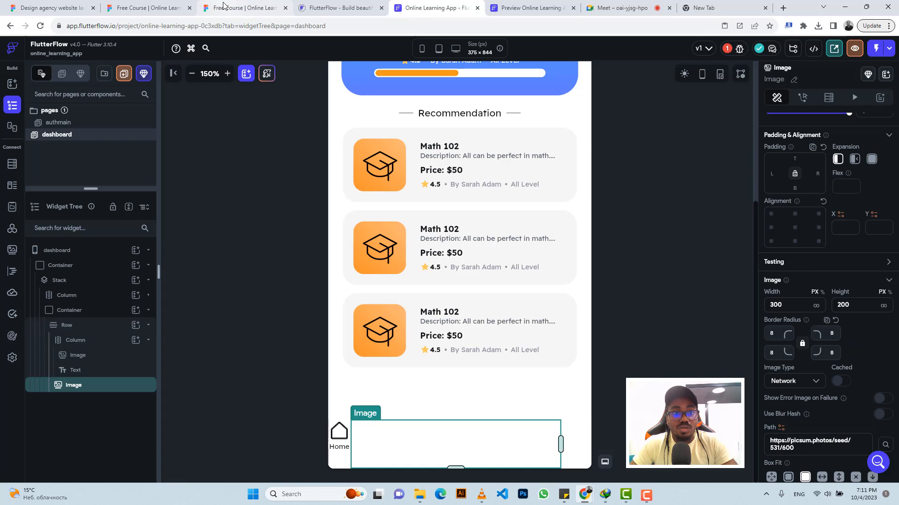
Step: Check the search and user icon sizes in Figma and set the new Image's width and height to 22
{"action": "left_click", "coordinate": [243, 7]}
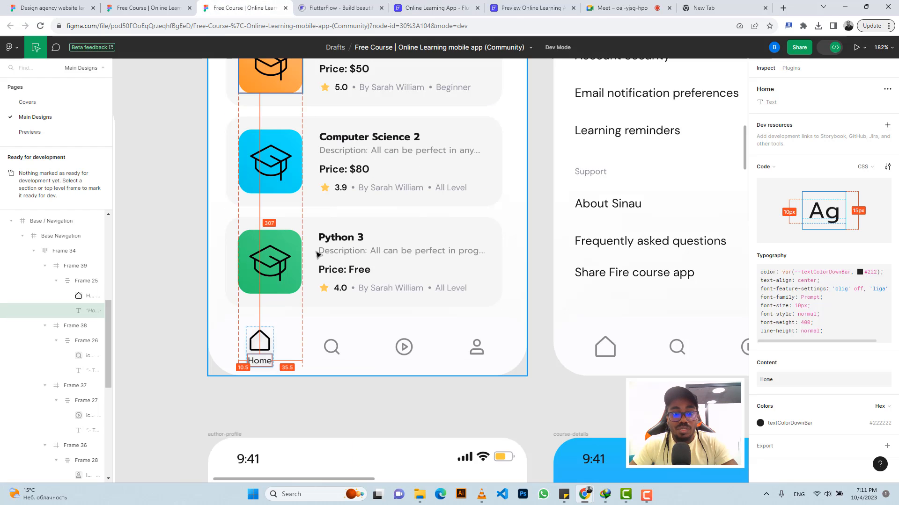
{"action": "left_click", "coordinate": [331, 346]}
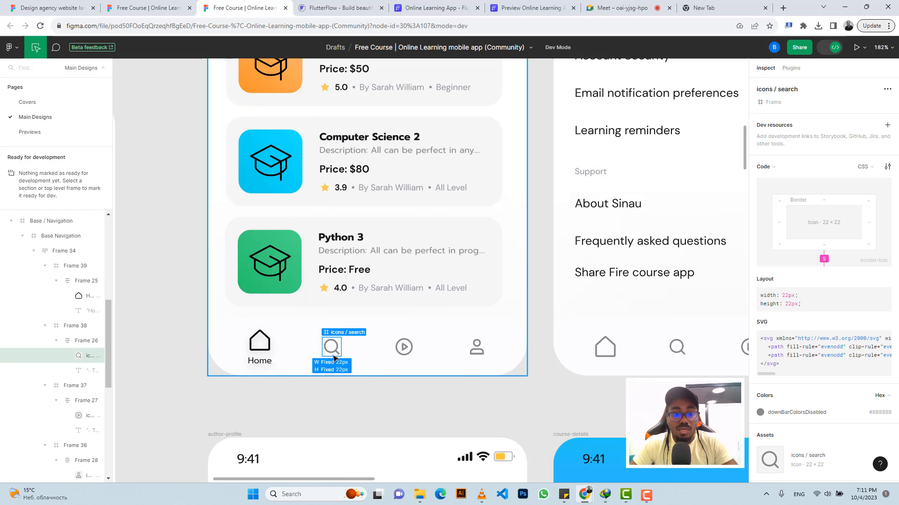
{"action": "left_click", "coordinate": [402, 348]}
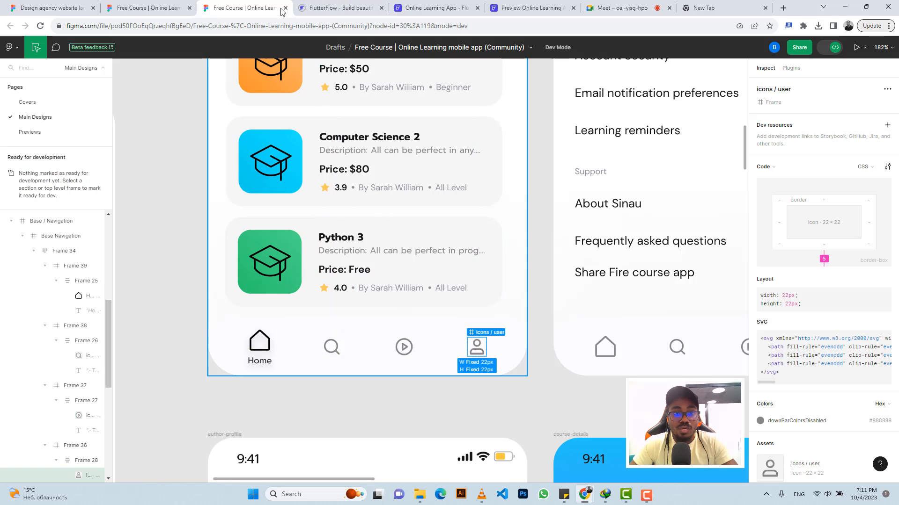
{"action": "left_click", "coordinate": [403, 7]}
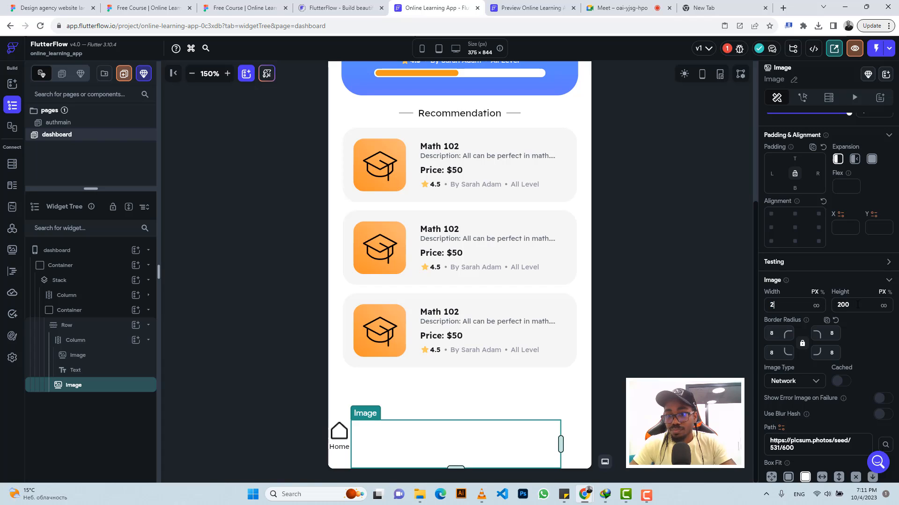
{"action": "type", "text": "2"}
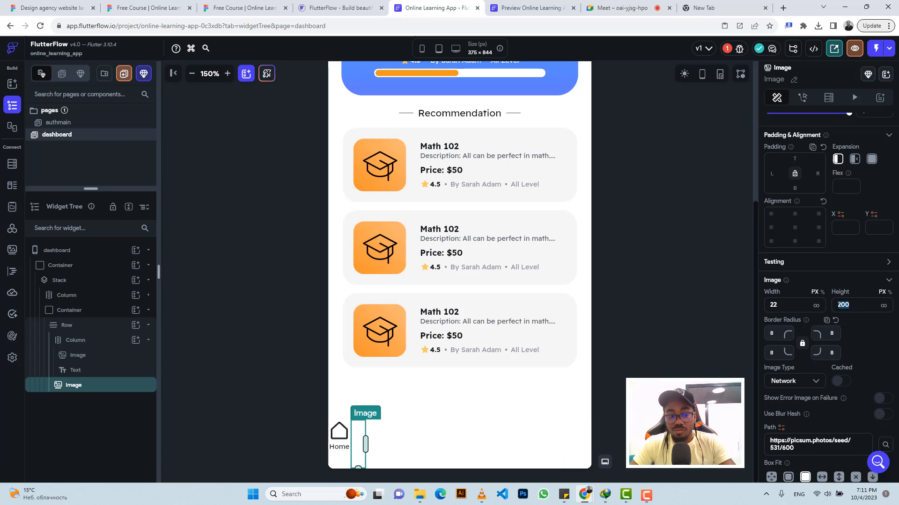
{"action": "left_click", "coordinate": [830, 306]}
{"action": "type", "text": "22"}
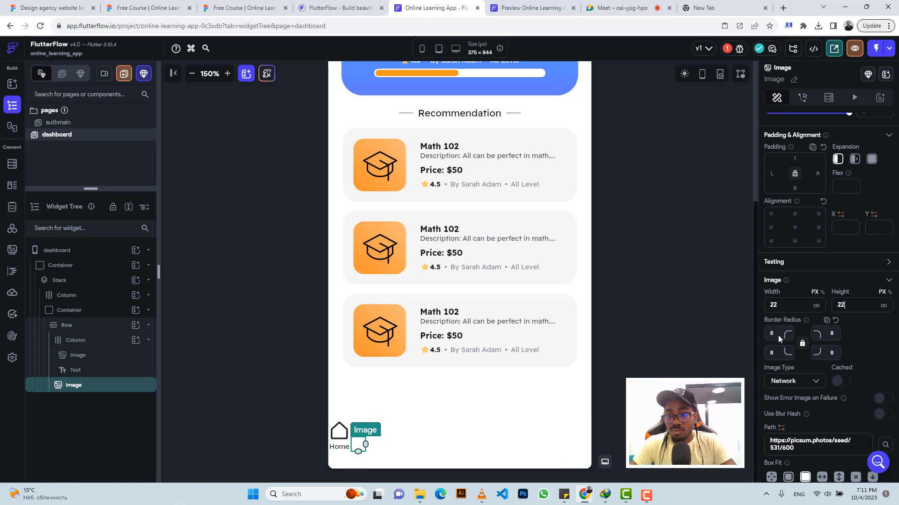
Step: Clear the new Image's border radius and set its image type to Asset
{"action": "double_click", "coordinate": [771, 333]}
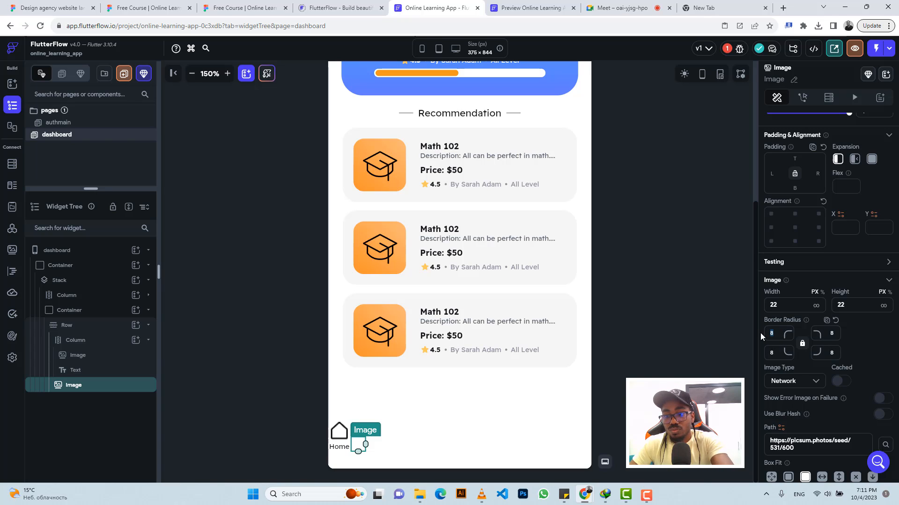
{"action": "key", "text": "BackSpace"}
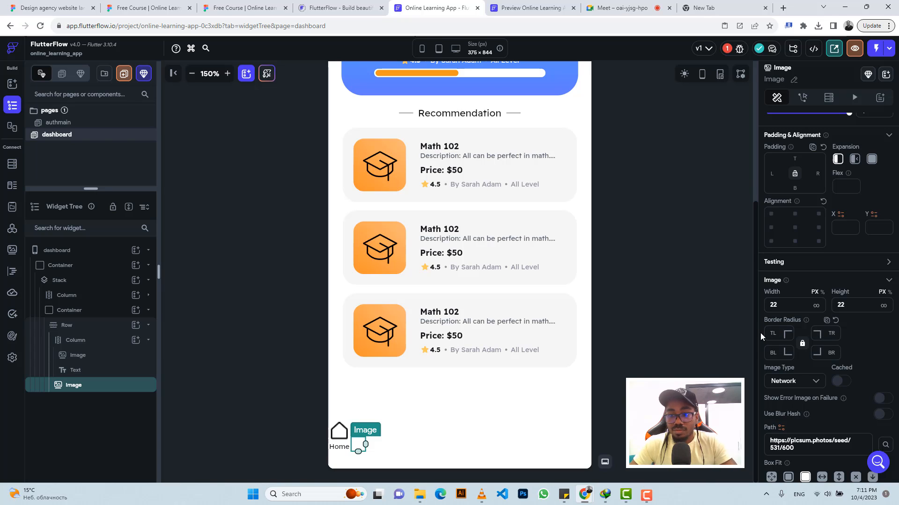
{"action": "left_click", "coordinate": [803, 384]}
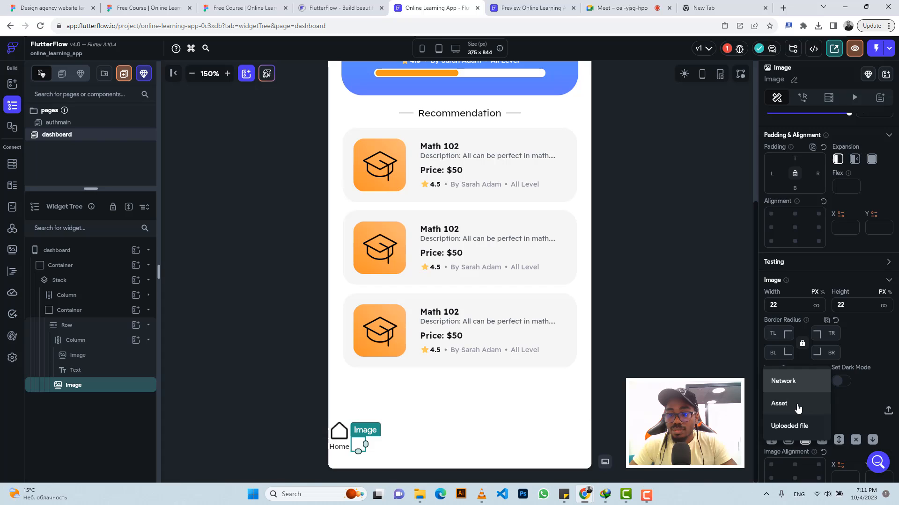
{"action": "left_click", "coordinate": [797, 409]}
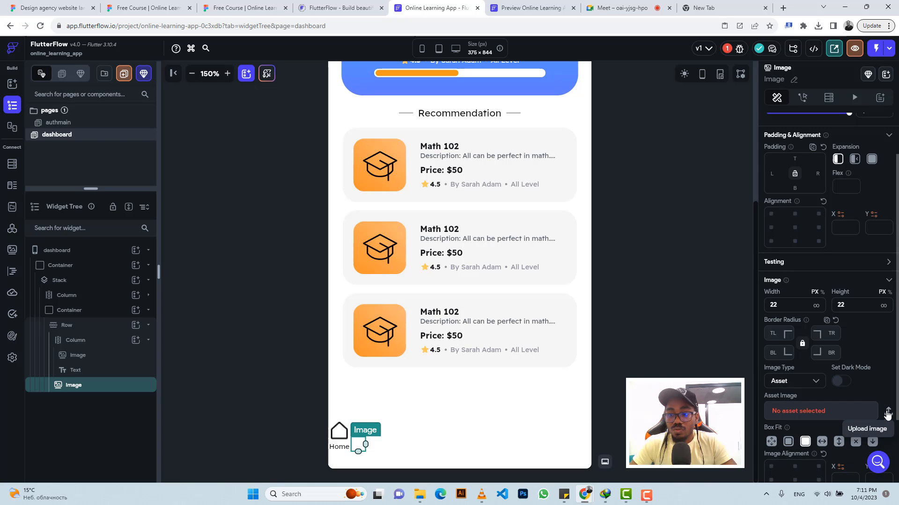
Step: Open the asset image upload dialog and show all file types in the Downloads folder
{"action": "left_click", "coordinate": [888, 412]}
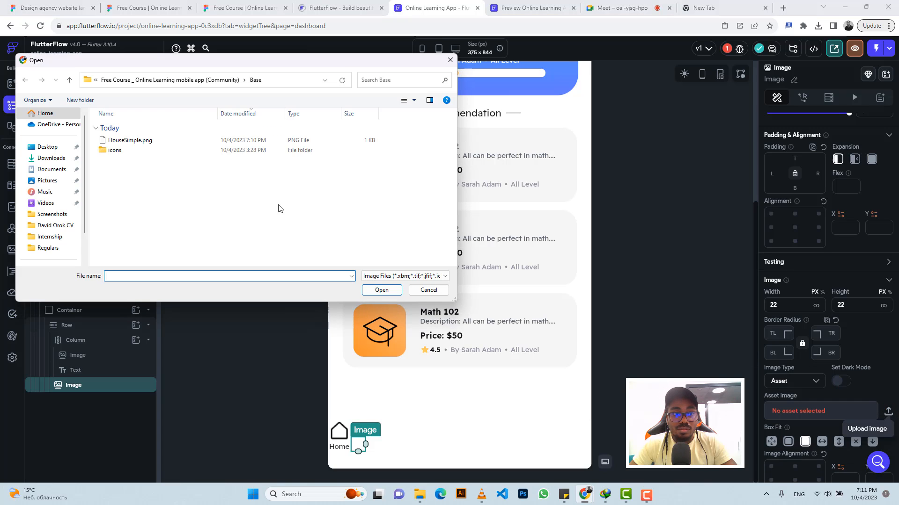
{"action": "left_click", "coordinate": [51, 159]}
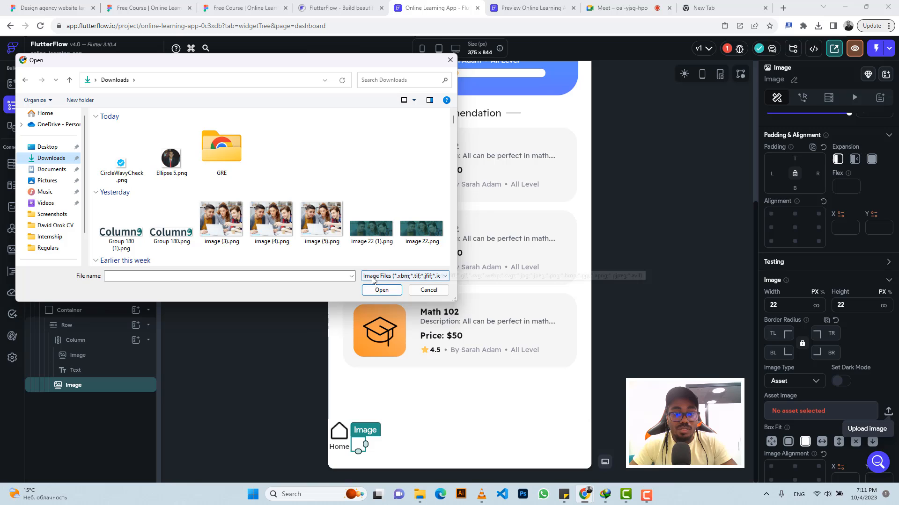
{"action": "left_click", "coordinate": [388, 276]}
{"action": "left_click", "coordinate": [381, 292]}
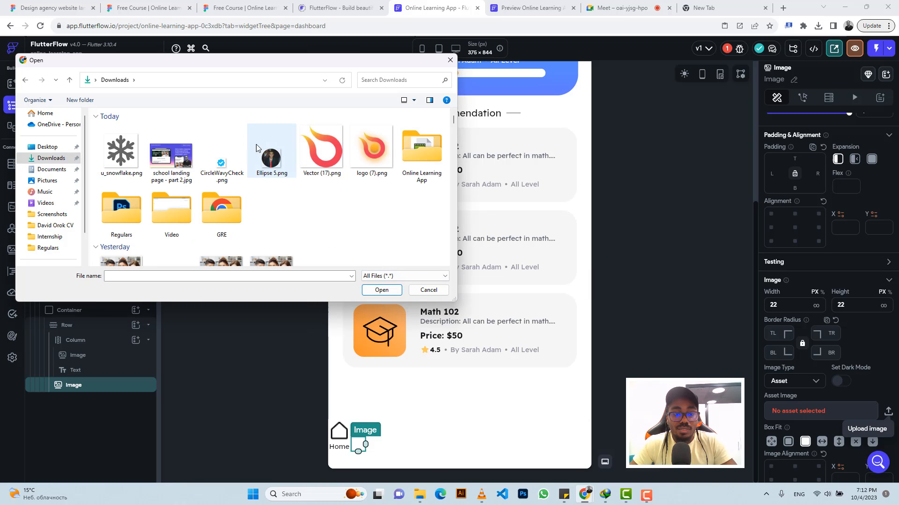
Step: Move the first Free Course zip file from Downloads into the Online Learning App folder
{"action": "left_click", "coordinate": [221, 150]}
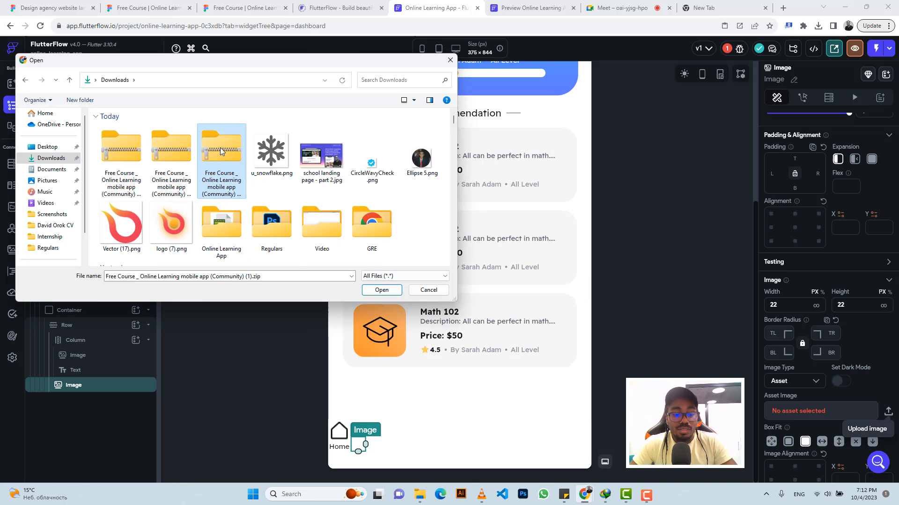
{"action": "key", "text": "ctrl+x"}
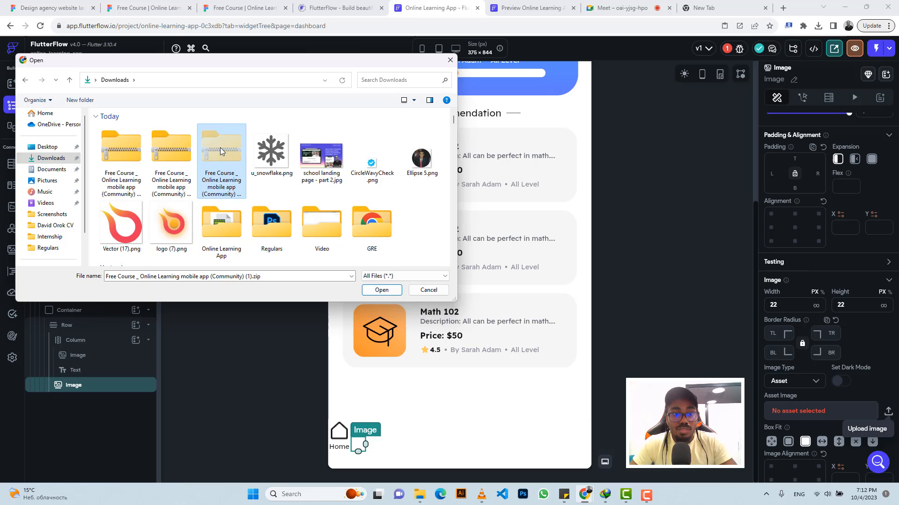
{"action": "double_click", "coordinate": [239, 234]}
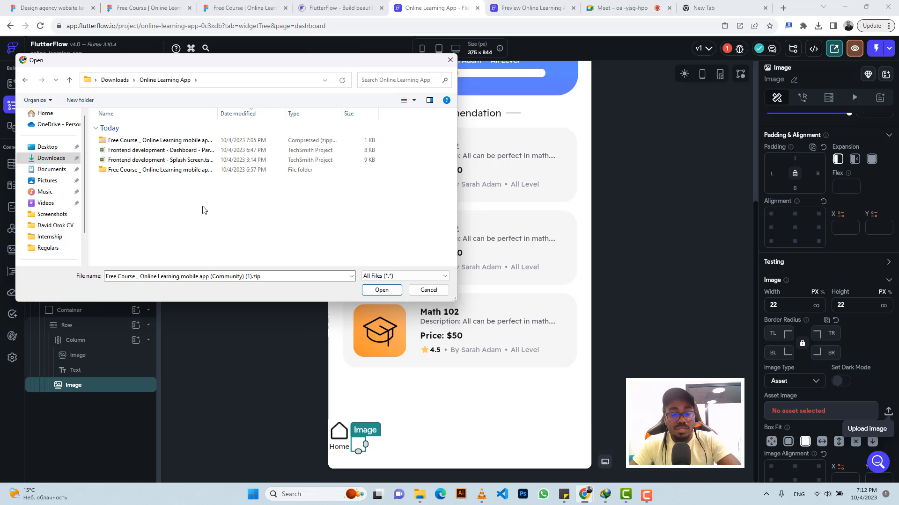
{"action": "key", "text": "ctrl+v"}
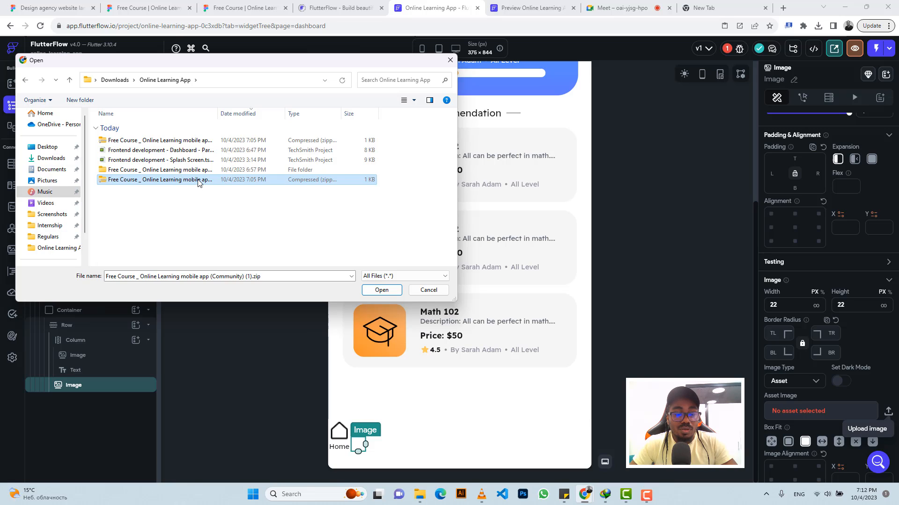
Step: Extract that zip file inside the Online Learning App folder
{"action": "right_click", "coordinate": [198, 182]}
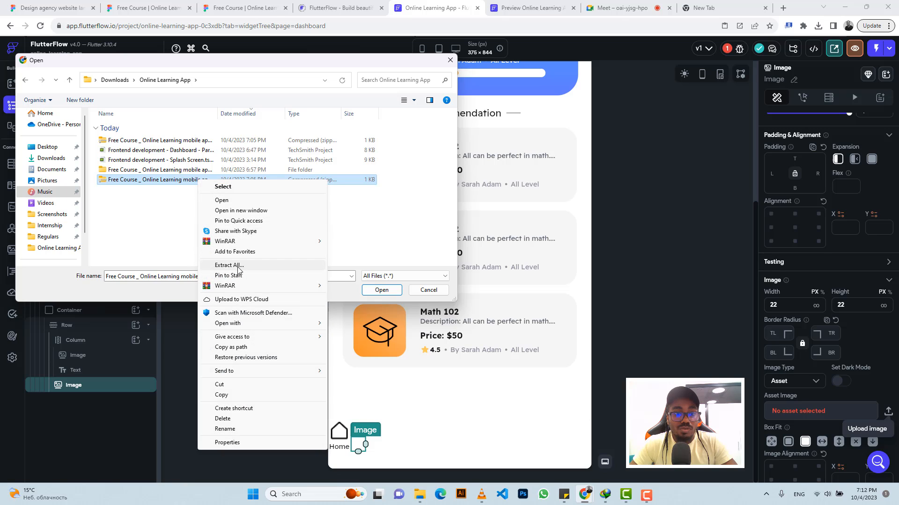
{"action": "left_click", "coordinate": [229, 266]}
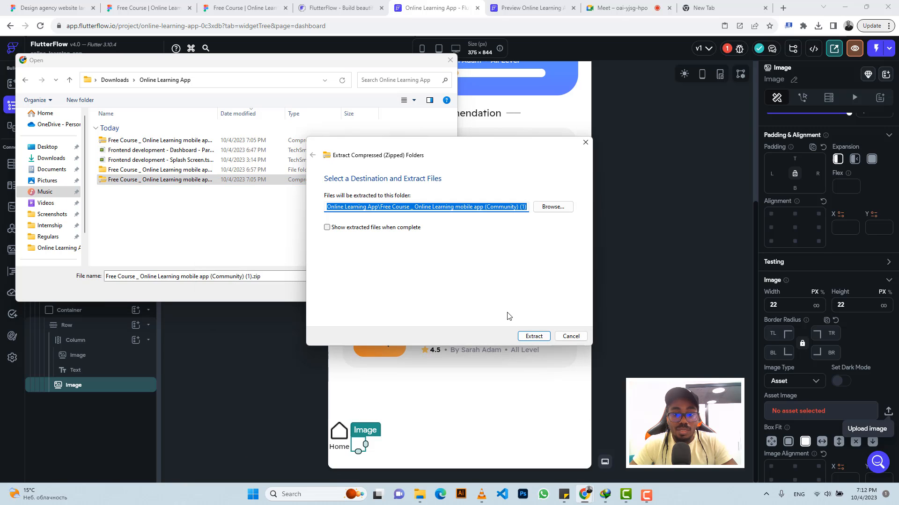
{"action": "left_click", "coordinate": [534, 336]}
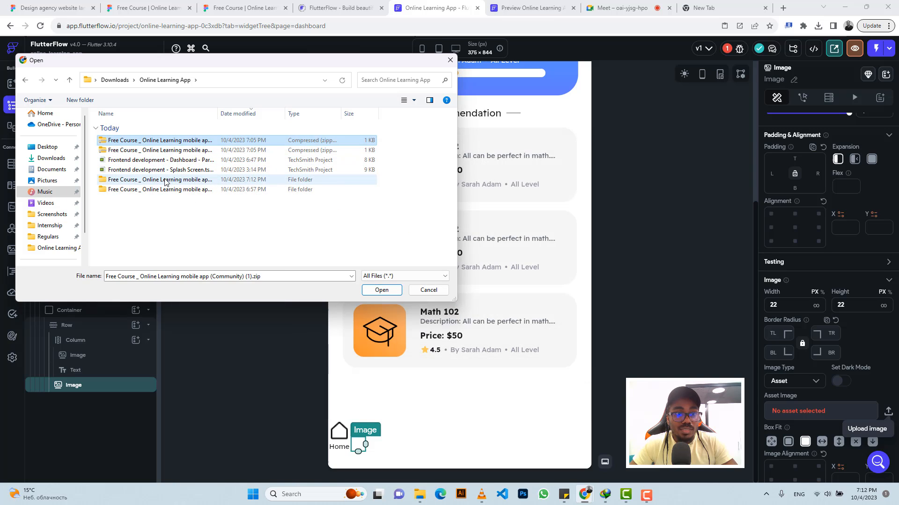
Step: Bring the second Free Course zip into the Online Learning App folder and extract it
{"action": "left_click", "coordinate": [71, 80]}
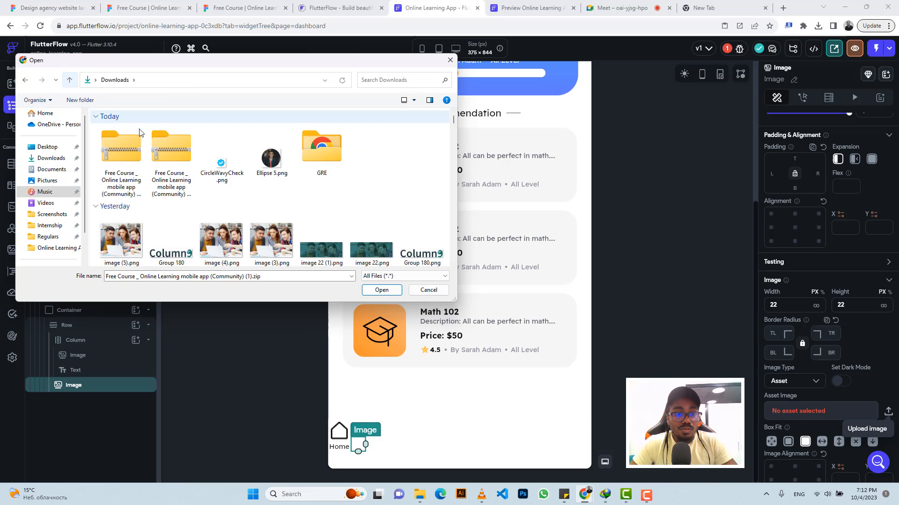
{"action": "left_click", "coordinate": [176, 155]}
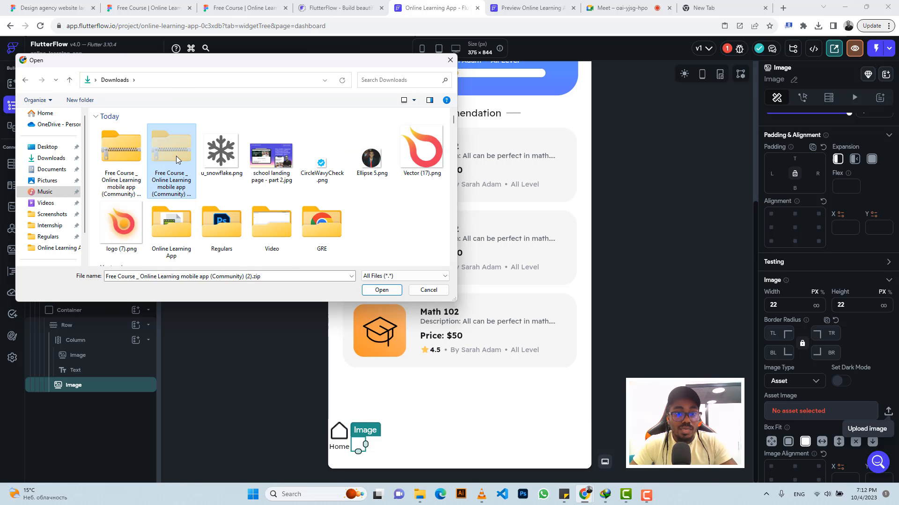
{"action": "double_click", "coordinate": [173, 218]}
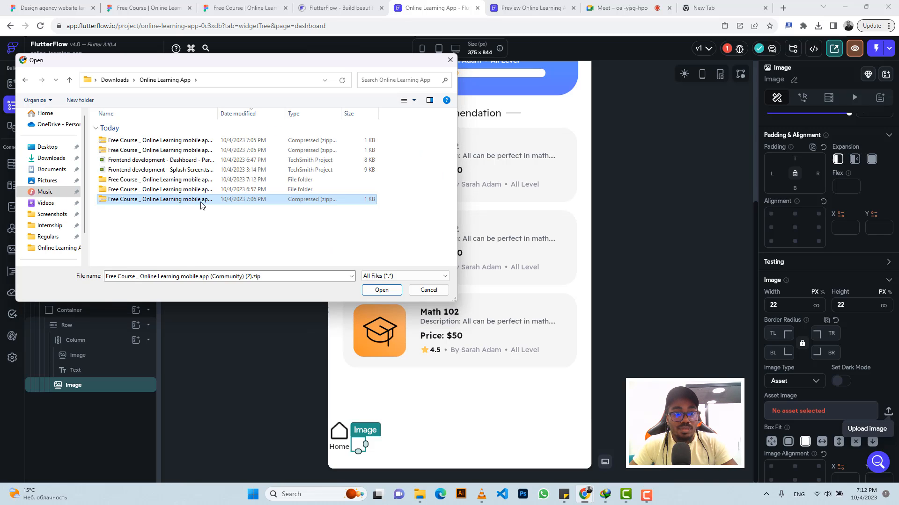
{"action": "right_click", "coordinate": [202, 205]}
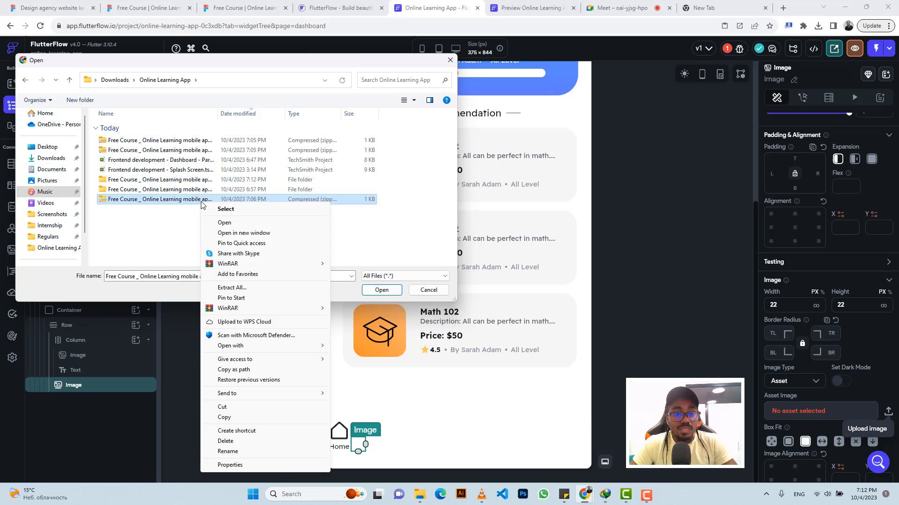
{"action": "left_click", "coordinate": [241, 288]}
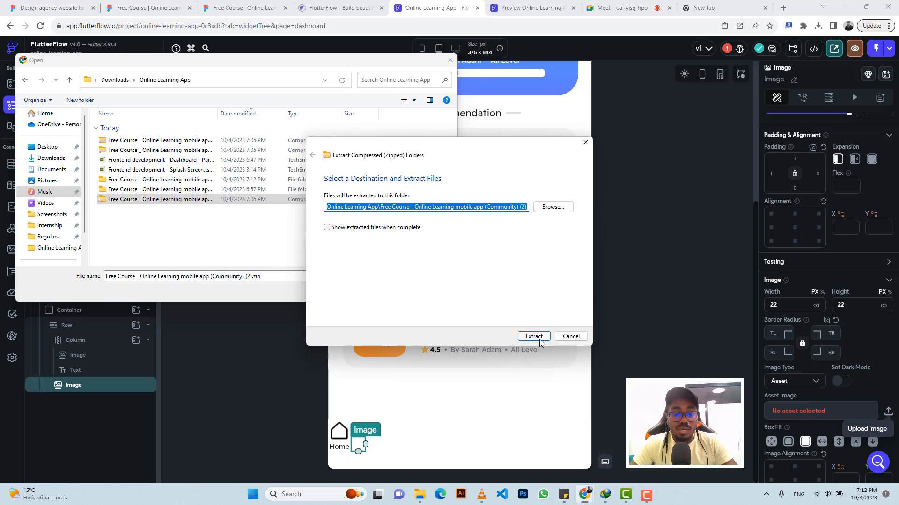
{"action": "left_click", "coordinate": [535, 337]}
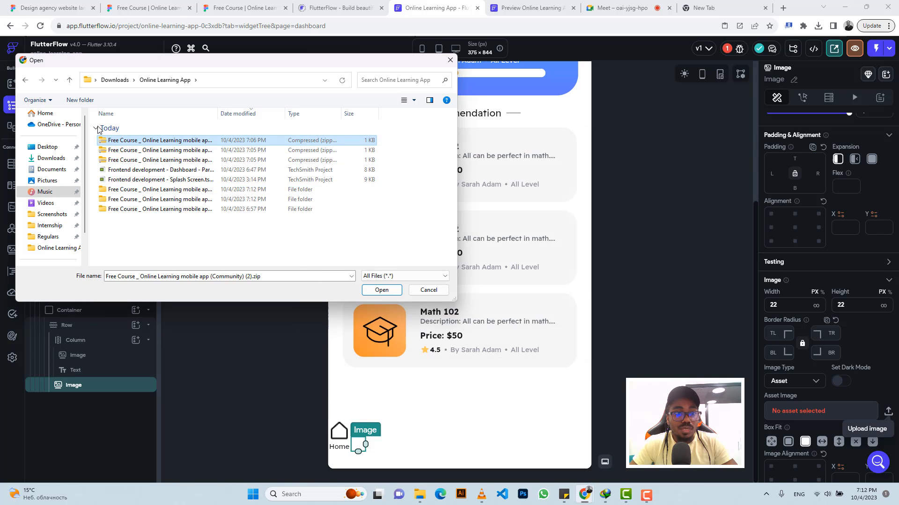
Step: Bring the third Free Course zip into the Online Learning App folder and extract it too
{"action": "left_click", "coordinate": [55, 160]}
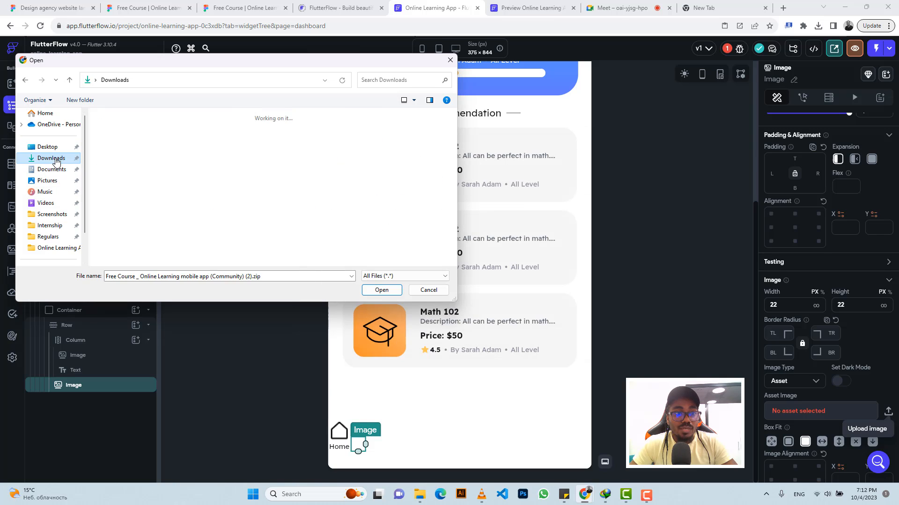
{"action": "left_click", "coordinate": [113, 147]}
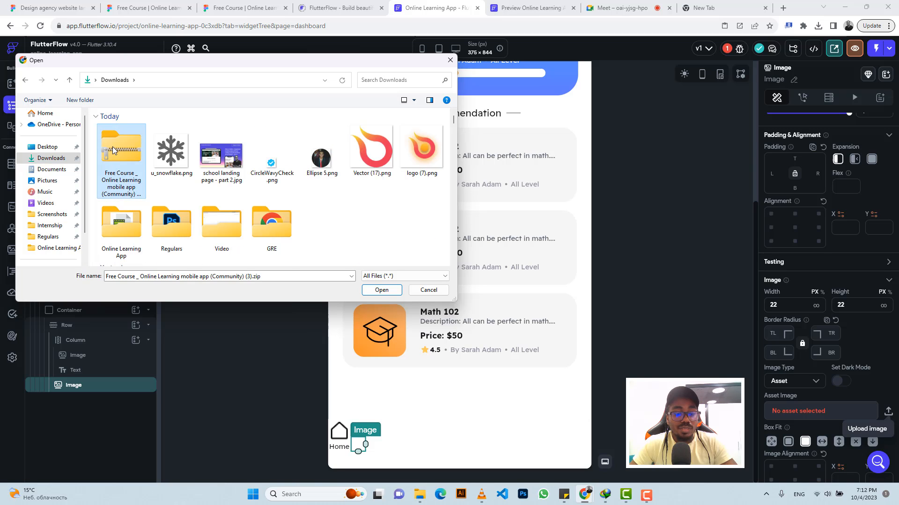
{"action": "left_click", "coordinate": [127, 224]}
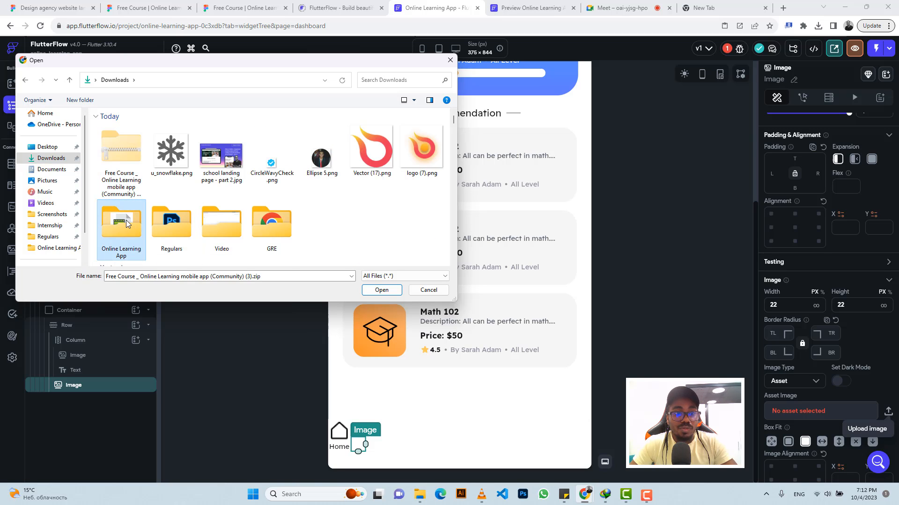
{"action": "double_click", "coordinate": [126, 224]}
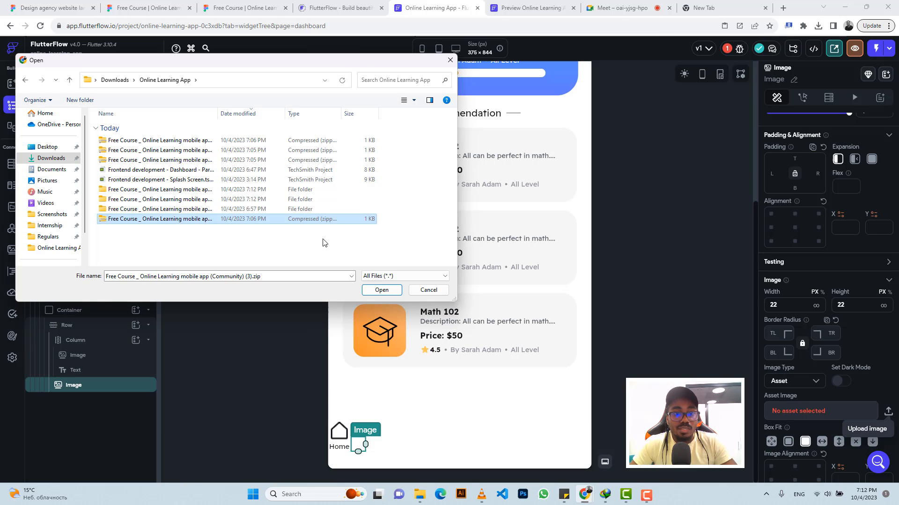
{"action": "right_click", "coordinate": [300, 226]}
{"action": "left_click", "coordinate": [332, 298]}
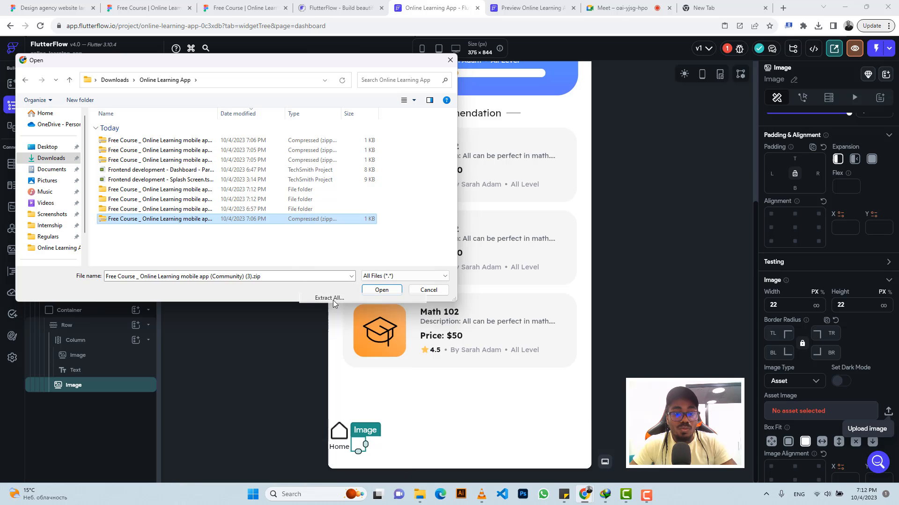
{"action": "left_click", "coordinate": [534, 336]}
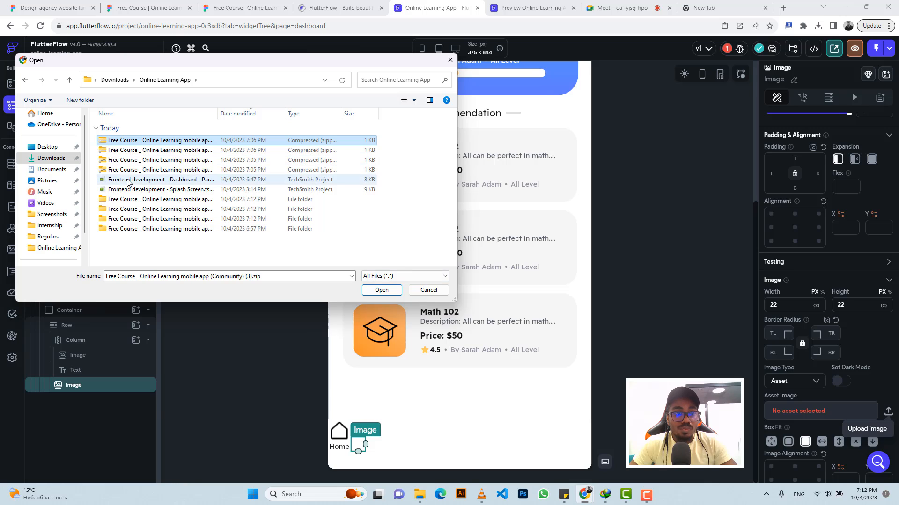
Step: Browse into the extracted Base > icons folder and upload search.png as the Image's asset
{"action": "double_click", "coordinate": [132, 229]}
{"action": "left_click", "coordinate": [121, 141]}
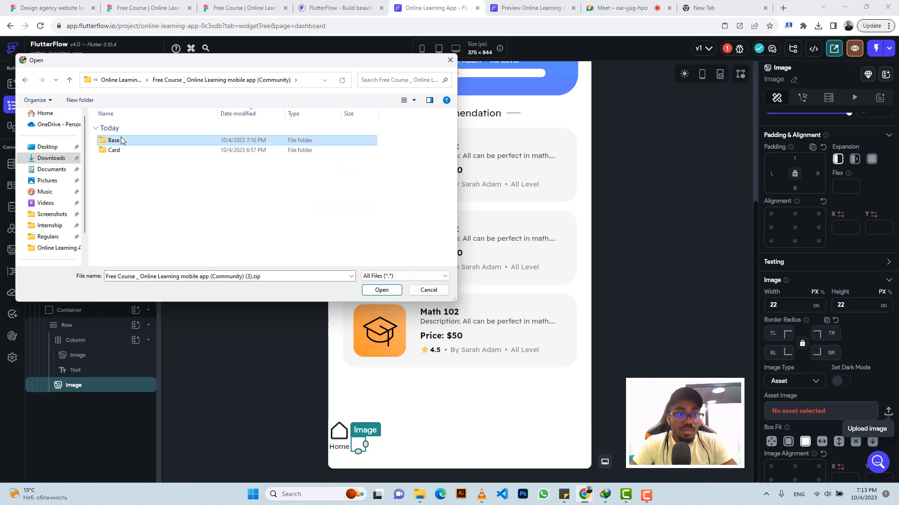
{"action": "double_click", "coordinate": [122, 141]}
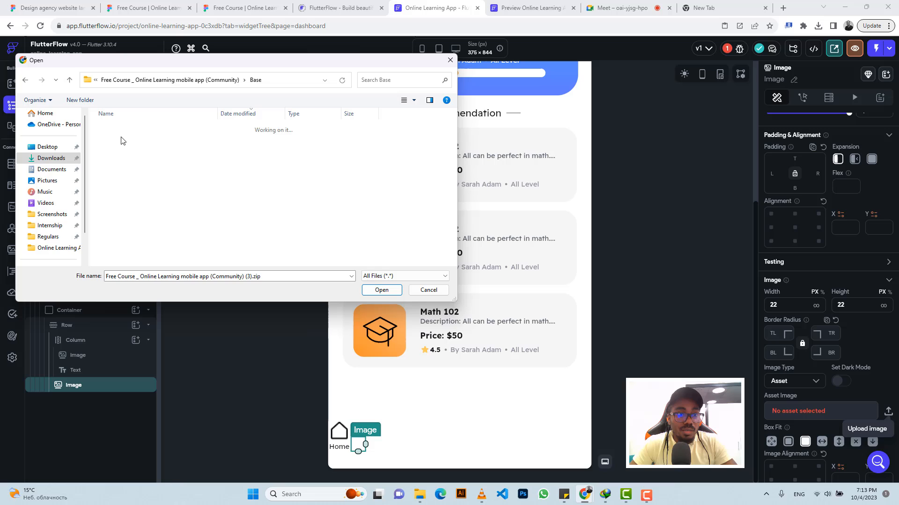
{"action": "left_click", "coordinate": [70, 84]}
{"action": "left_click", "coordinate": [74, 83]}
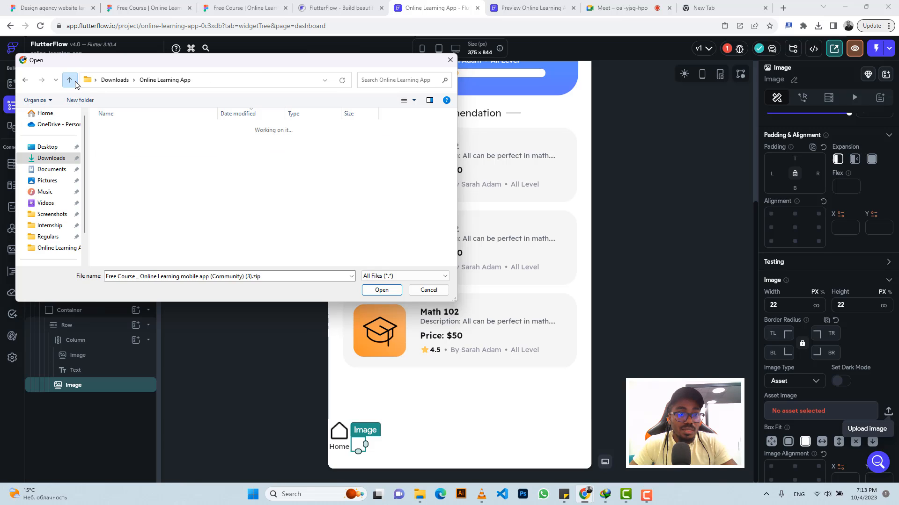
{"action": "double_click", "coordinate": [141, 221]}
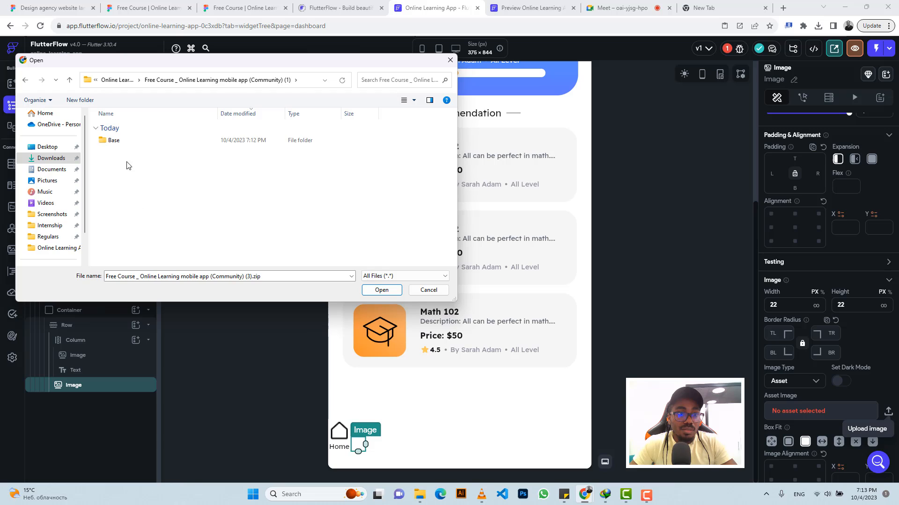
{"action": "double_click", "coordinate": [121, 141]}
{"action": "double_click", "coordinate": [123, 141]}
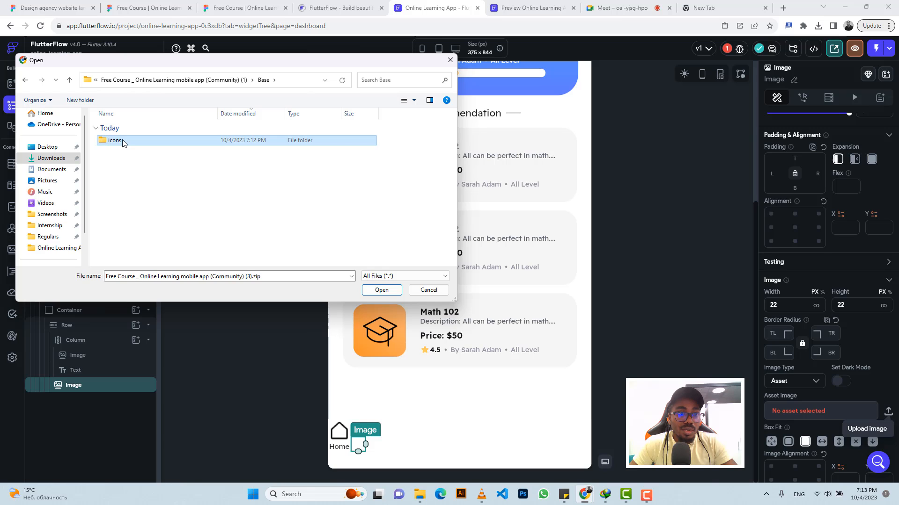
{"action": "left_click", "coordinate": [123, 141]}
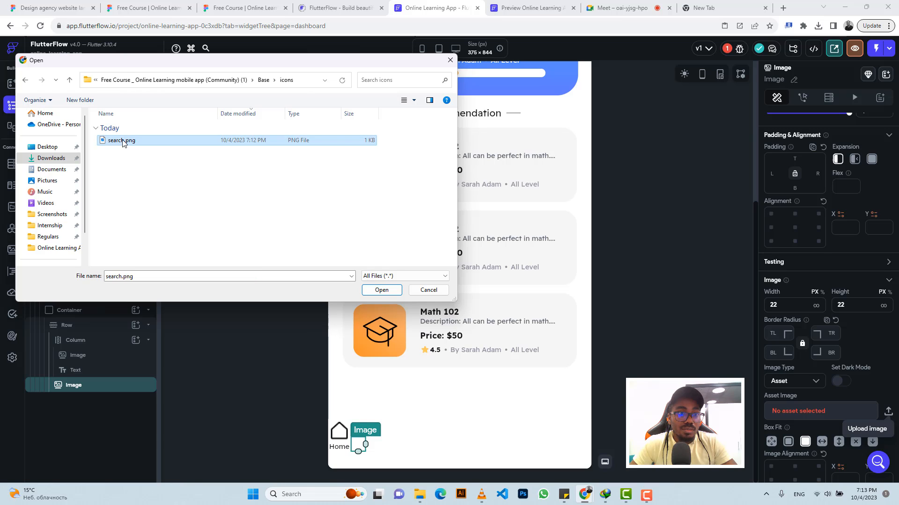
{"action": "left_click", "coordinate": [369, 292]}
Step: Check the search icon of the navigation bar in the Figma design
{"action": "left_click", "coordinate": [239, 5]}
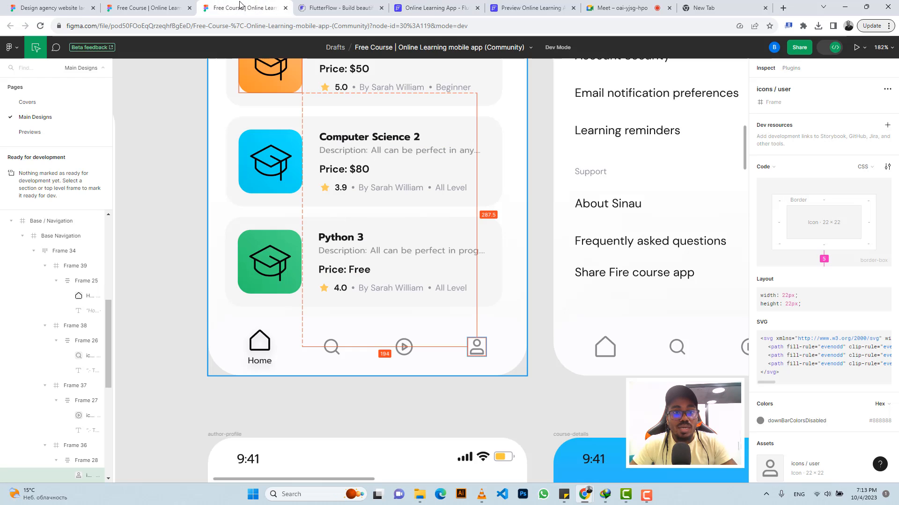
{"action": "left_click", "coordinate": [330, 351]}
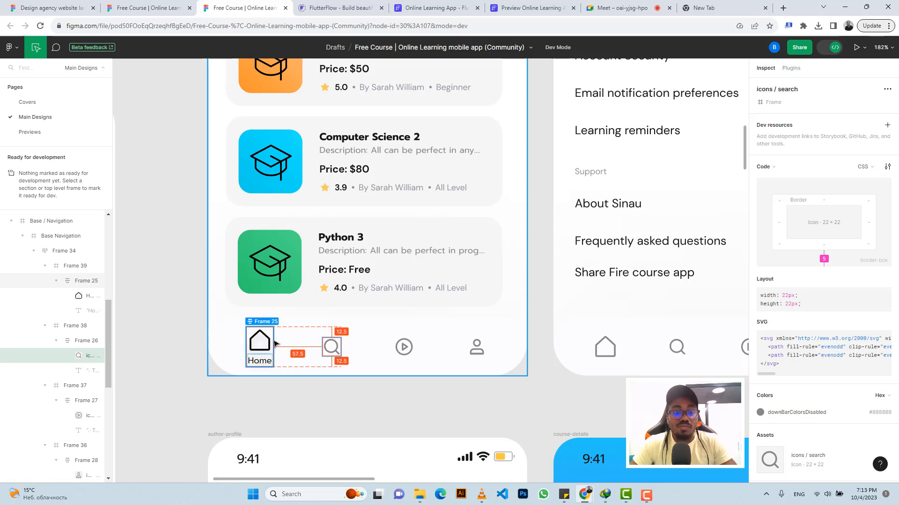
{"action": "left_click", "coordinate": [438, 8]}
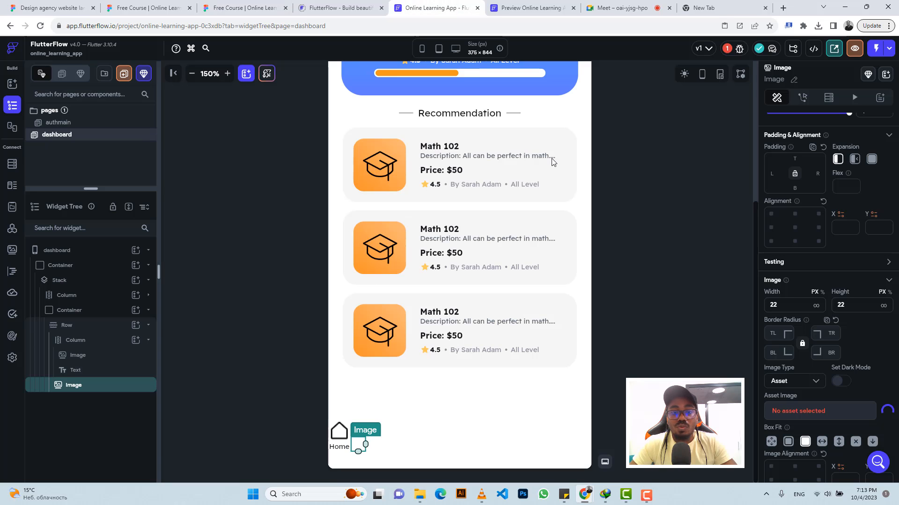
Step: Set the search icon's left padding to 57.5
{"action": "left_click", "coordinate": [772, 173]}
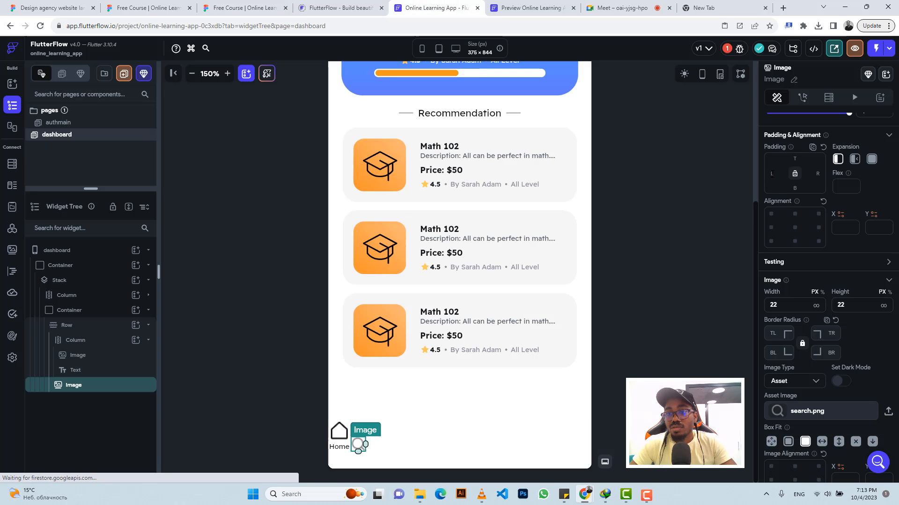
{"action": "type", "text": "57"}
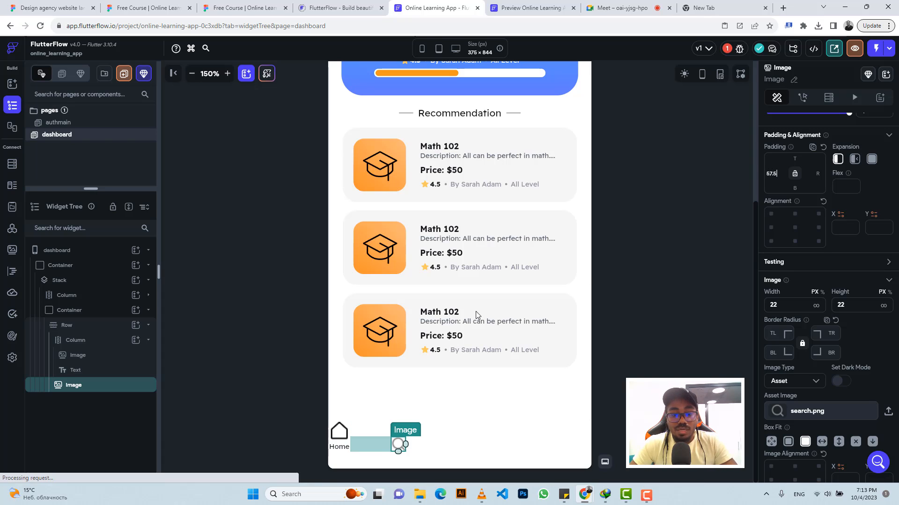
{"action": "type", "text": ".5"}
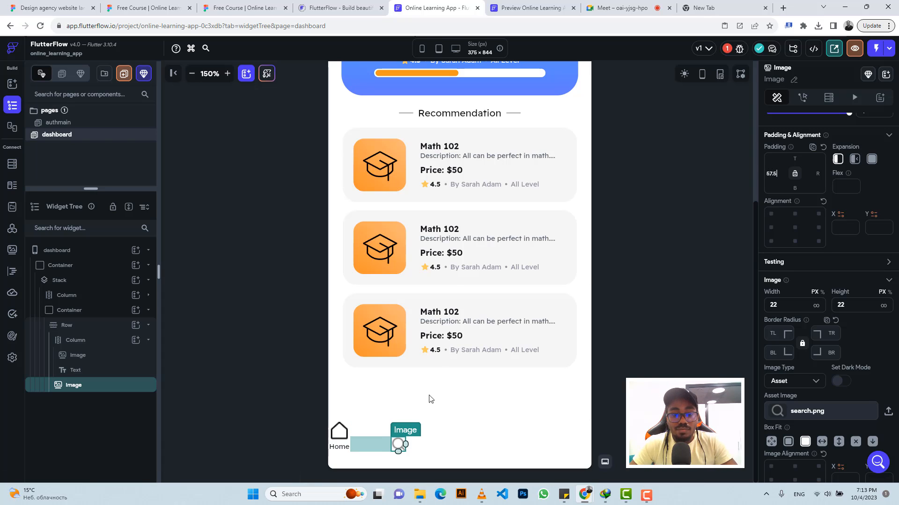
Step: Paste copies of the search icon into the navigation row and set the row's main axis alignment to center
{"action": "left_click", "coordinate": [404, 445]}
{"action": "key", "text": "ctrl+v"}
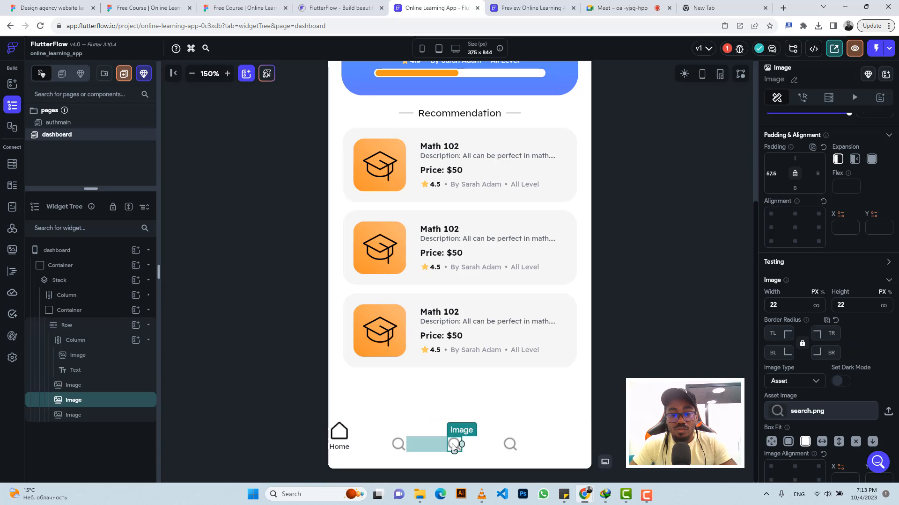
{"action": "left_click", "coordinate": [537, 446]}
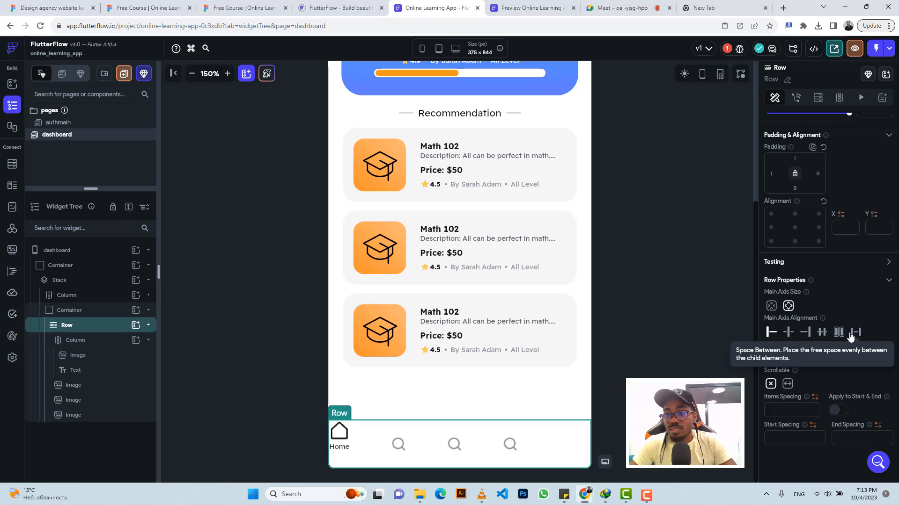
{"action": "left_click", "coordinate": [789, 333]}
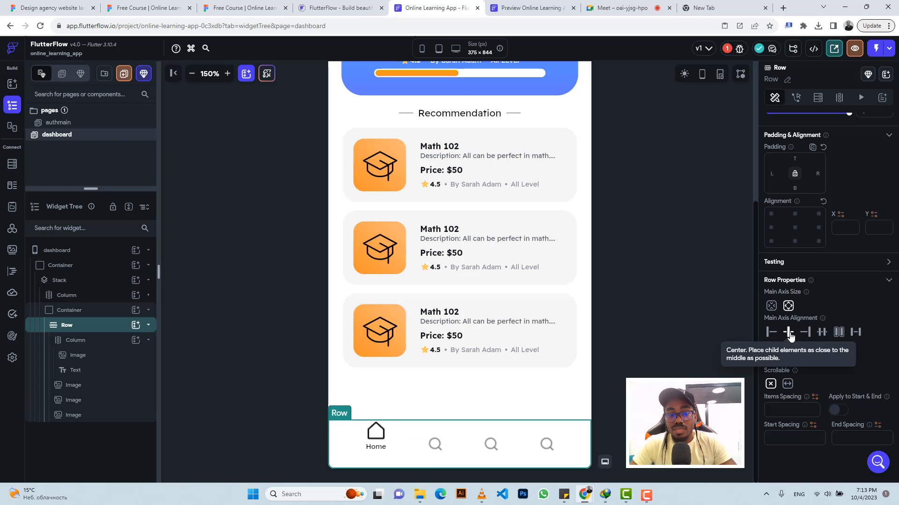
Step: Replace the third icon's asset by uploading play-circle.png from the second Free Course folder's Base > icons
{"action": "left_click", "coordinate": [490, 445]}
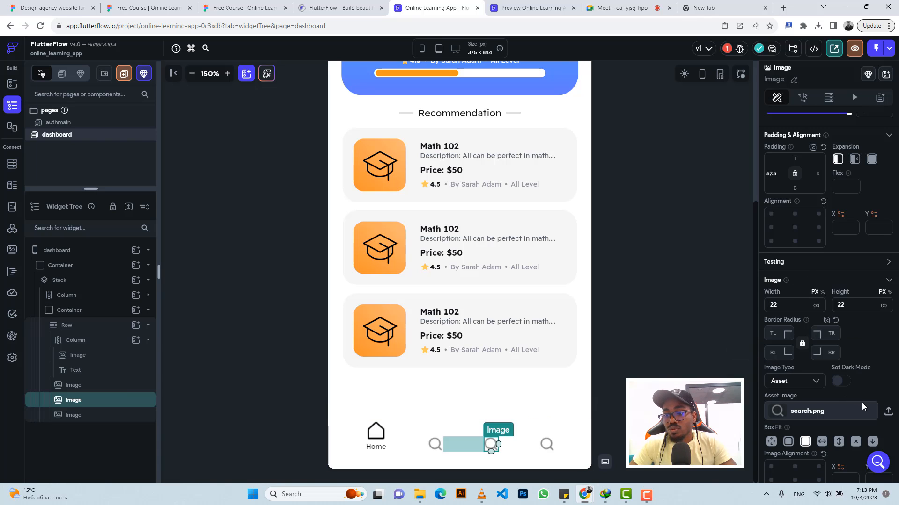
{"action": "left_click", "coordinate": [888, 411]}
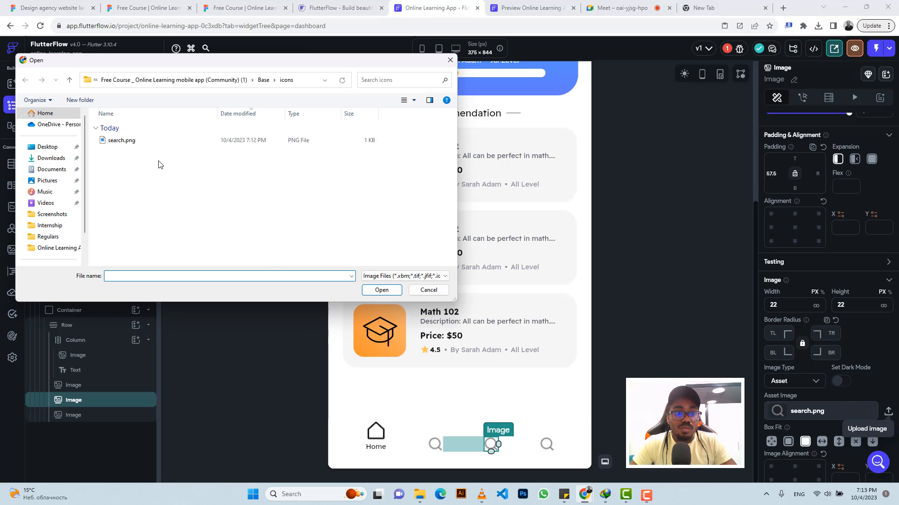
{"action": "left_click", "coordinate": [73, 87]}
{"action": "left_click", "coordinate": [70, 80]}
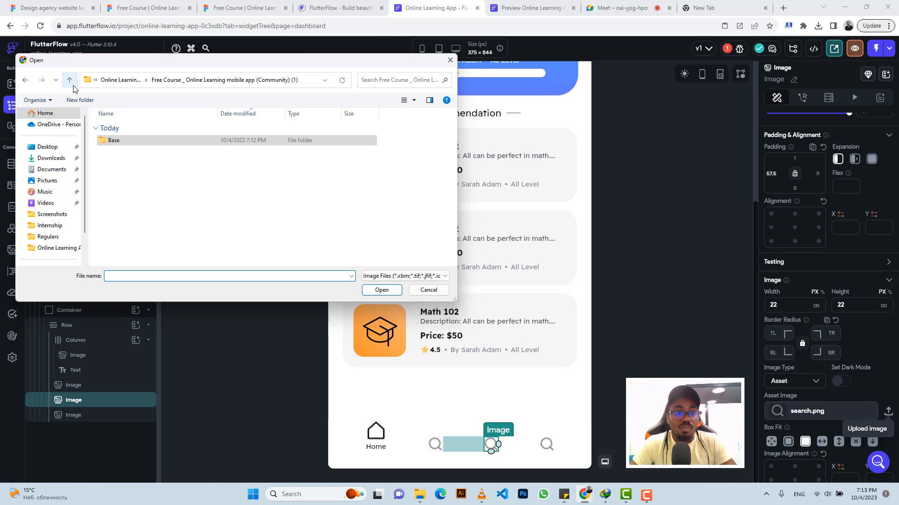
{"action": "left_click", "coordinate": [70, 81]}
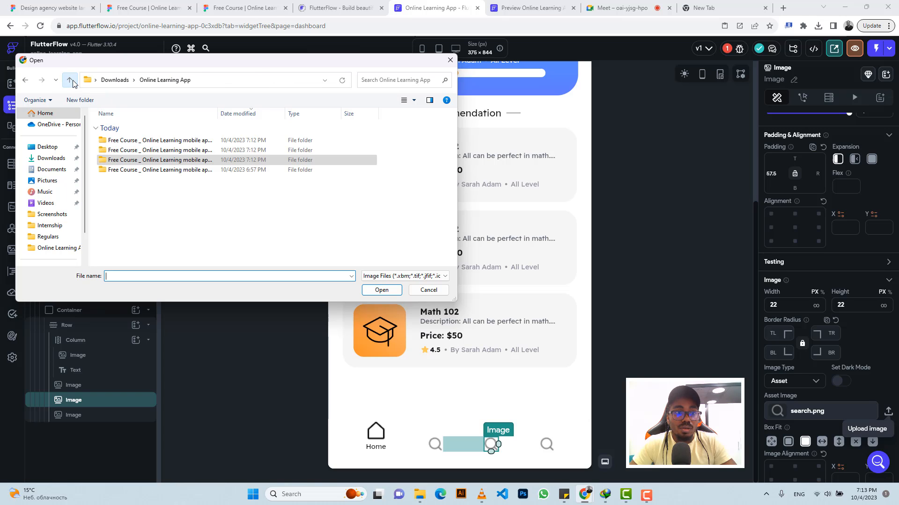
{"action": "double_click", "coordinate": [140, 150]}
{"action": "double_click", "coordinate": [140, 144]}
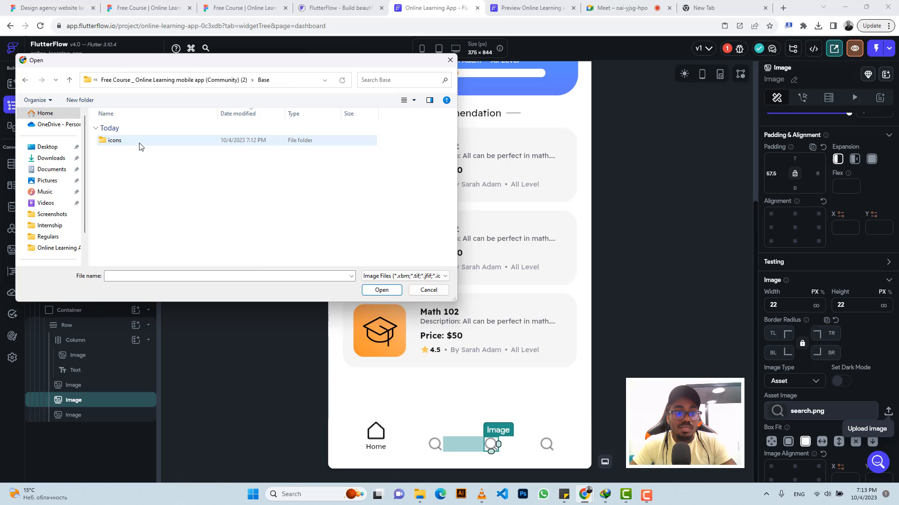
{"action": "double_click", "coordinate": [140, 144]}
{"action": "left_click", "coordinate": [140, 144]}
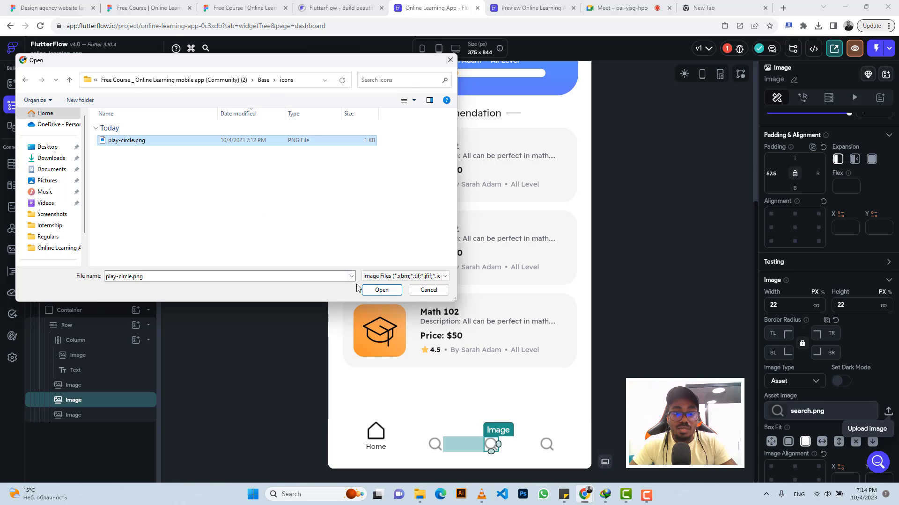
{"action": "left_click", "coordinate": [377, 290]}
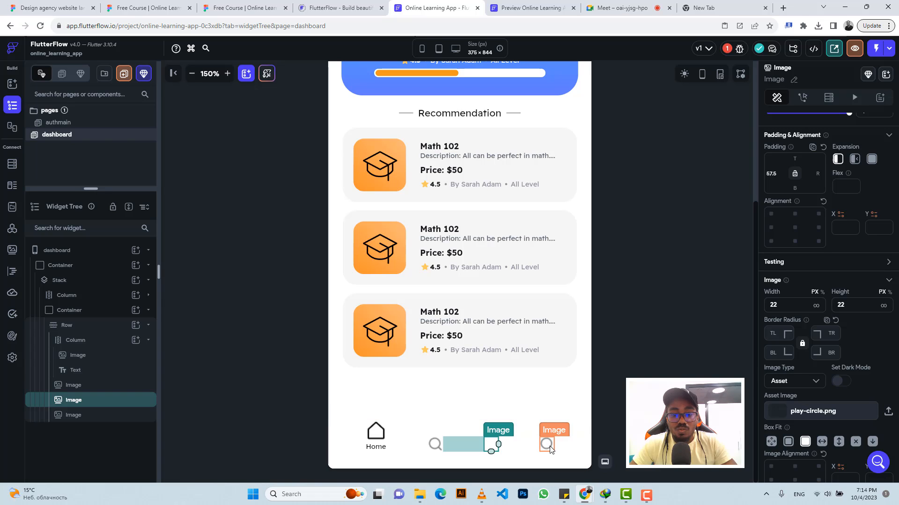
Step: Replace the fourth icon's asset by uploading user.png from the third Free Course folder's Base > icons
{"action": "left_click", "coordinate": [550, 447]}
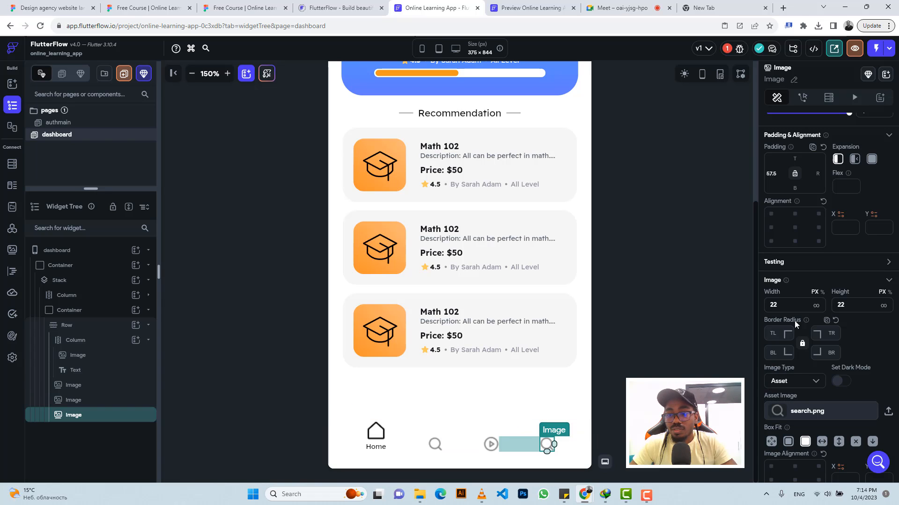
{"action": "left_click", "coordinate": [888, 412]}
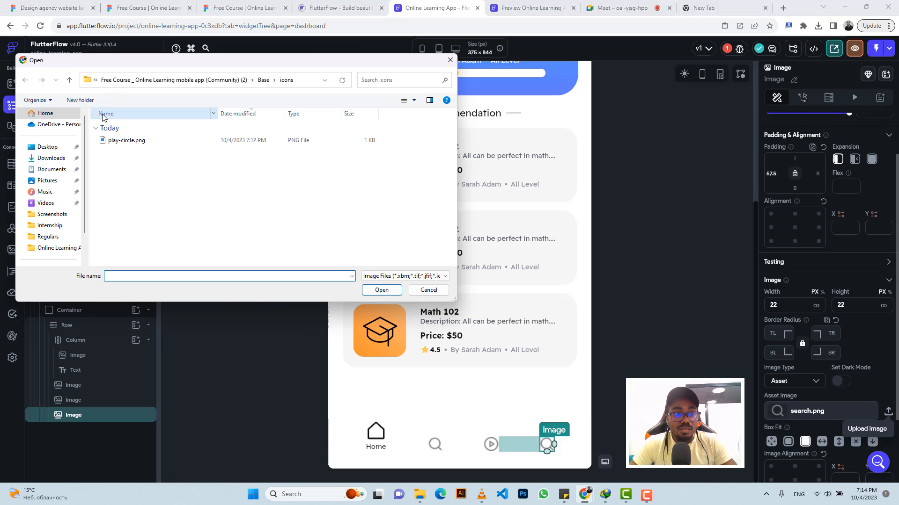
{"action": "left_click", "coordinate": [69, 82]}
{"action": "left_click", "coordinate": [69, 83]}
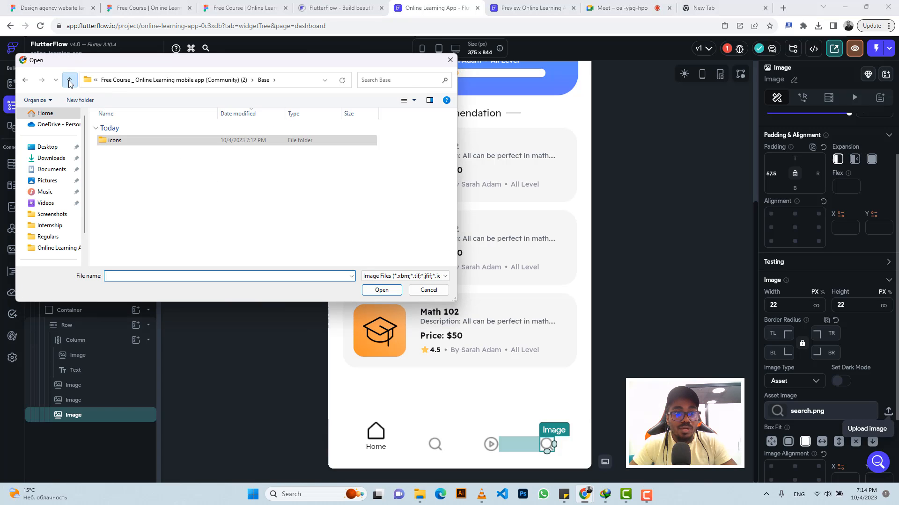
{"action": "left_click", "coordinate": [69, 83]}
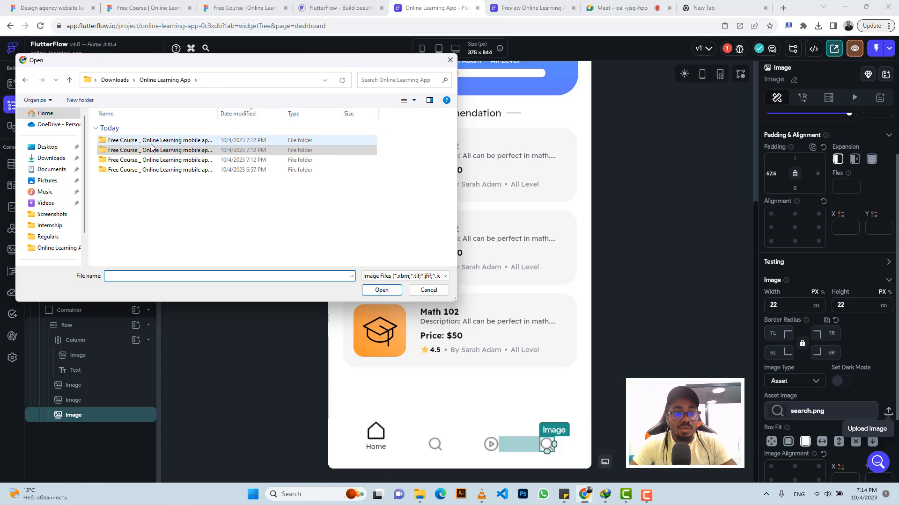
{"action": "double_click", "coordinate": [153, 148]}
{"action": "double_click", "coordinate": [148, 140]}
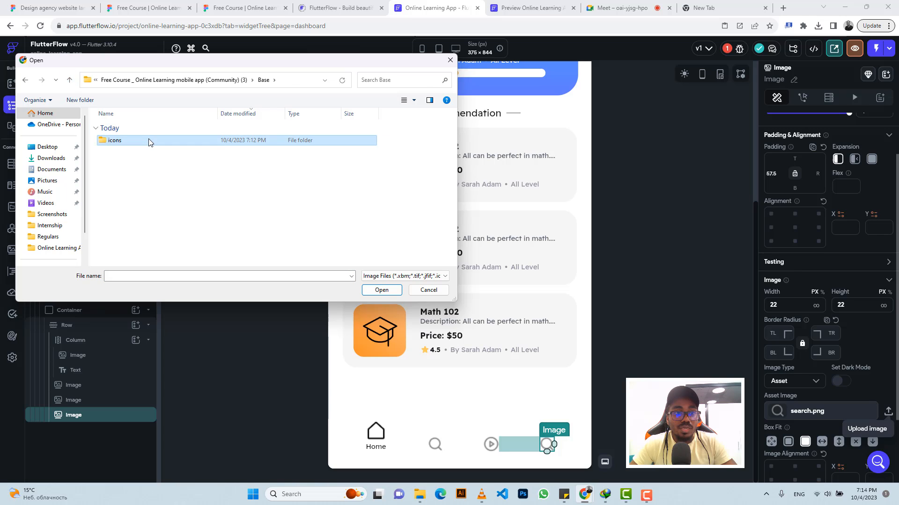
{"action": "double_click", "coordinate": [149, 141]}
{"action": "left_click", "coordinate": [148, 140]}
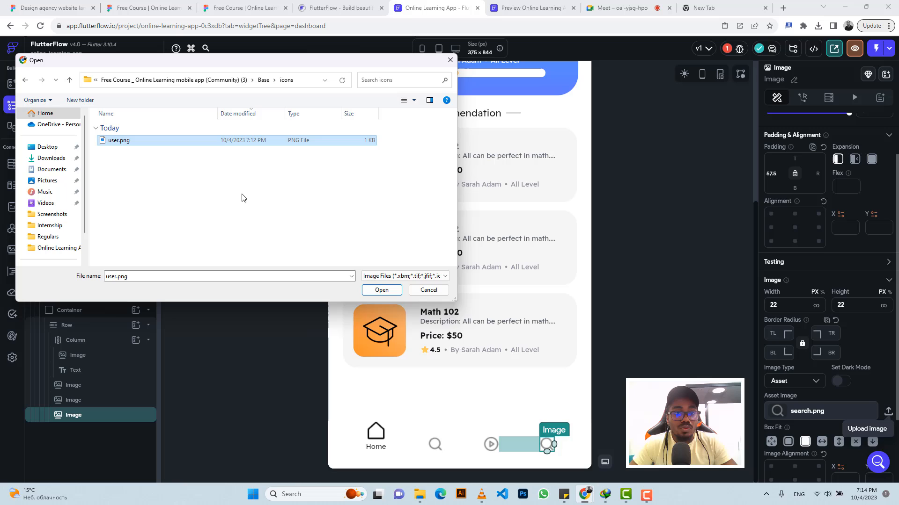
{"action": "left_click", "coordinate": [382, 290]}
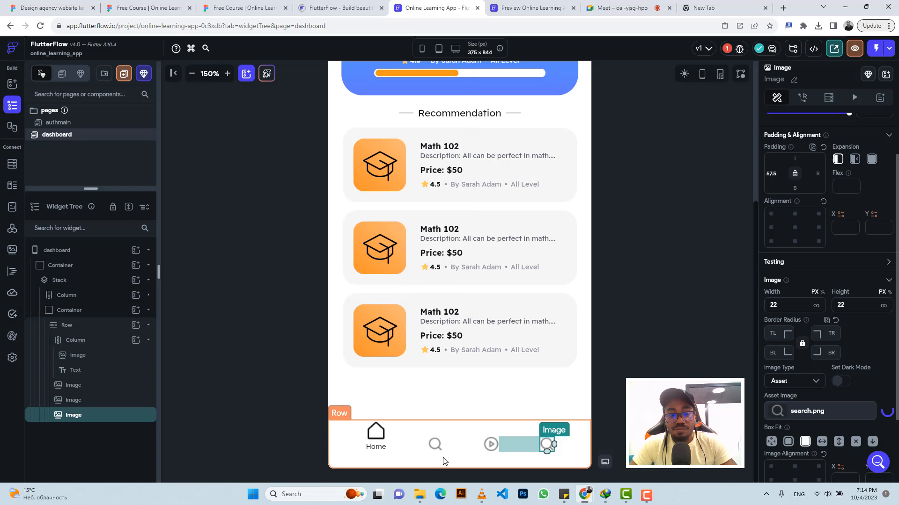
Step: Compare with the Figma navigation bar and set the row's cross axis alignment to start
{"action": "left_click", "coordinate": [458, 434]}
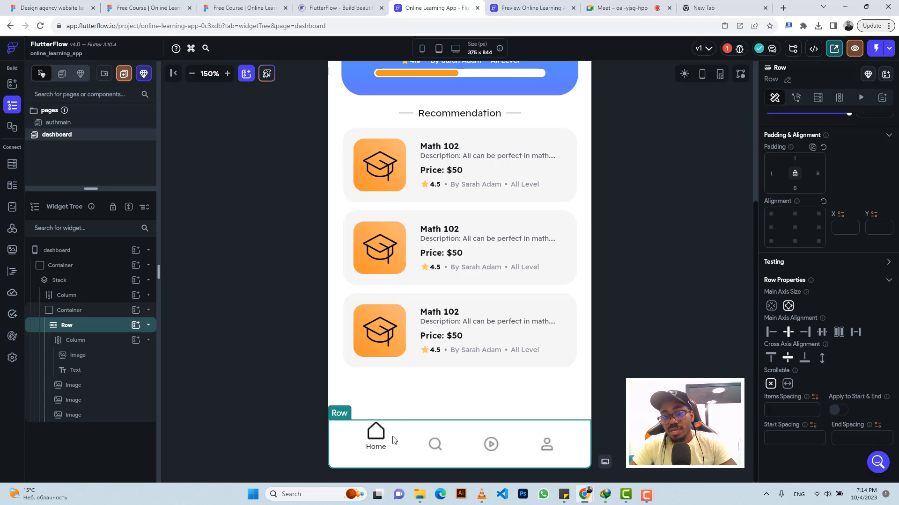
{"action": "left_click", "coordinate": [234, 4]}
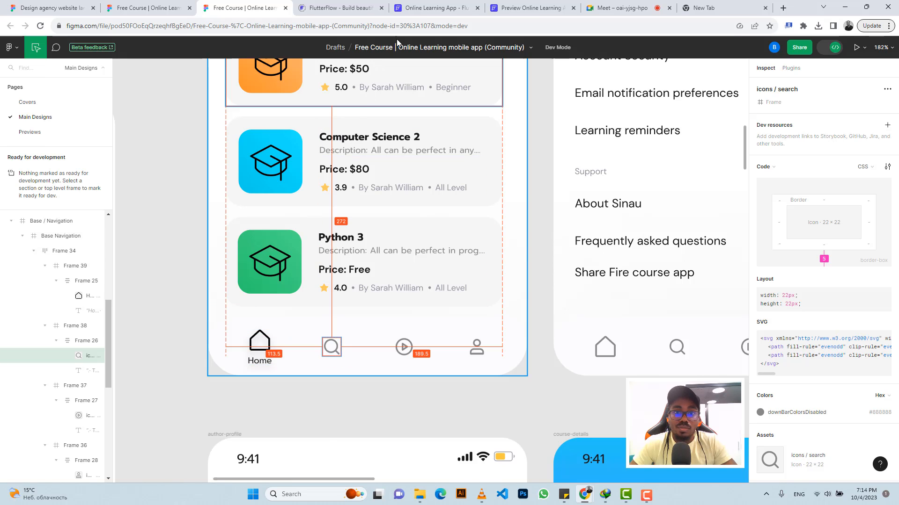
{"action": "left_click", "coordinate": [423, 8]}
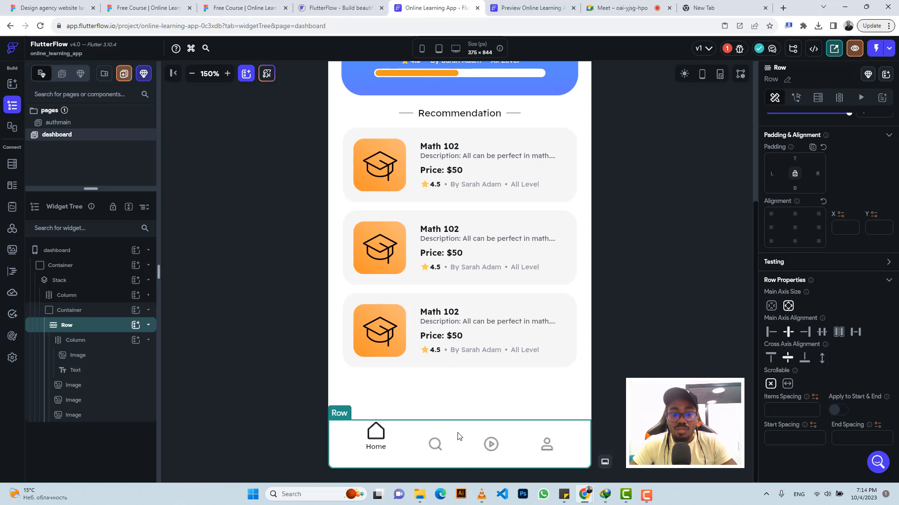
{"action": "left_click", "coordinate": [770, 358]}
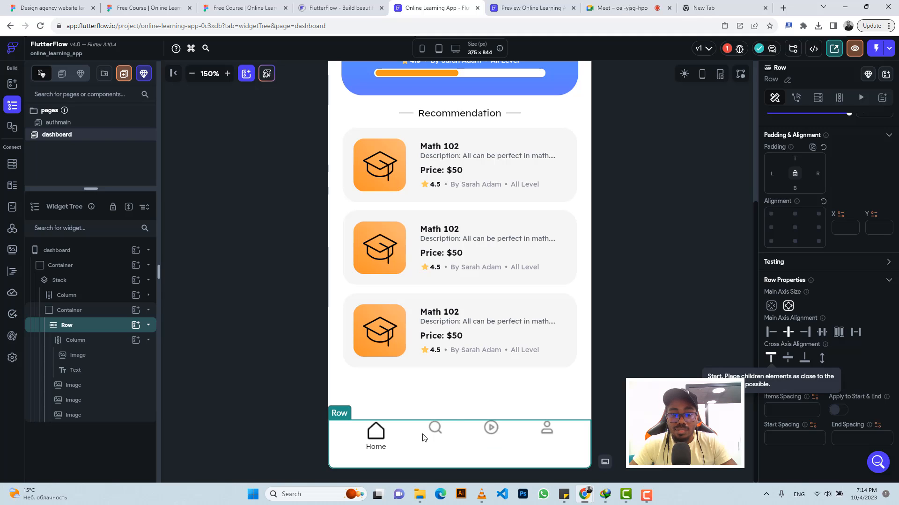
Step: Give the search, play and user icons a top padding of 9
{"action": "left_click", "coordinate": [435, 435]}
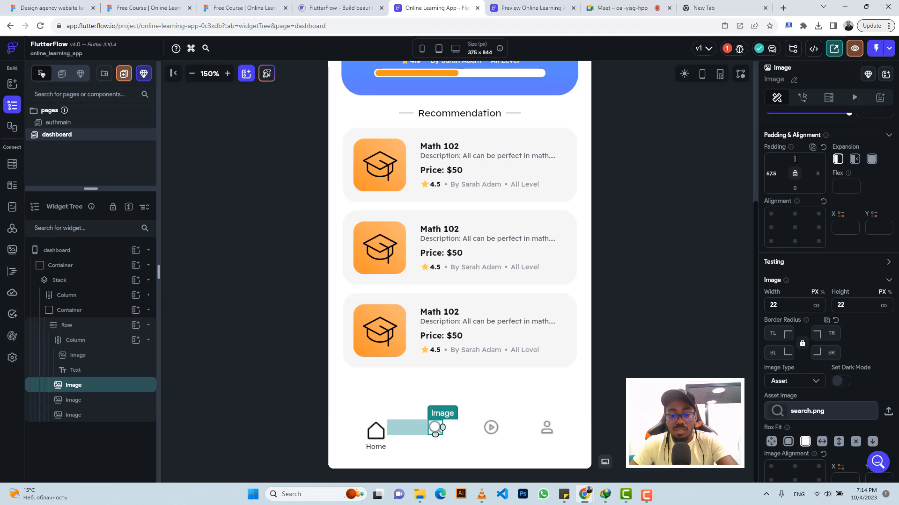
{"action": "left_click", "coordinate": [794, 159]}
{"action": "type", "text": "9"}
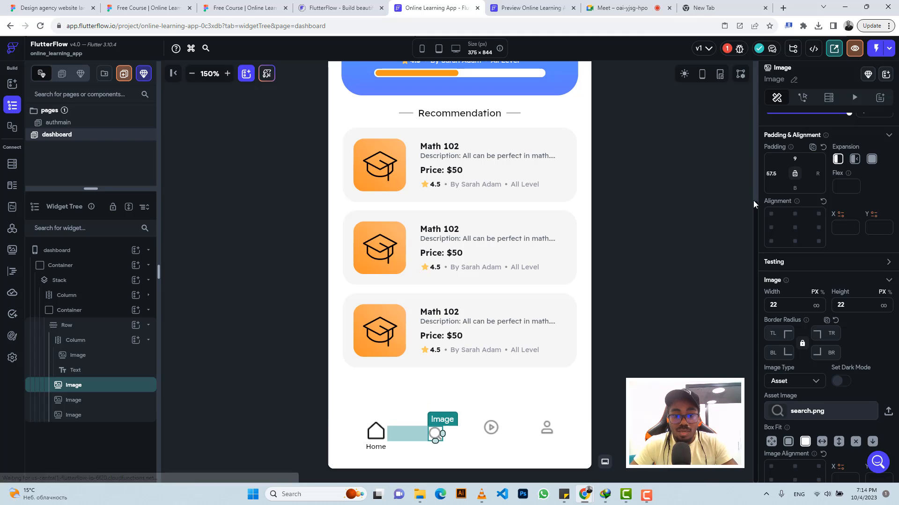
{"action": "left_click", "coordinate": [490, 428]}
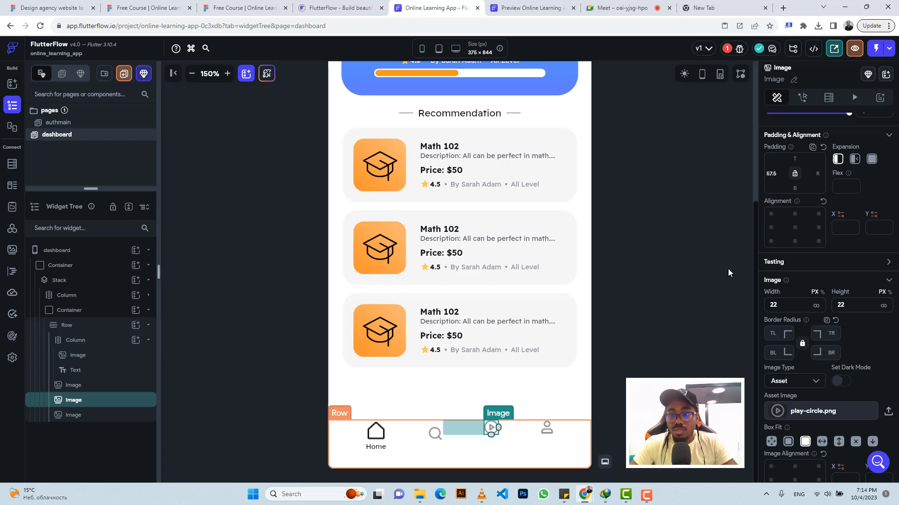
{"action": "left_click", "coordinate": [795, 159]}
{"action": "type", "text": "9"}
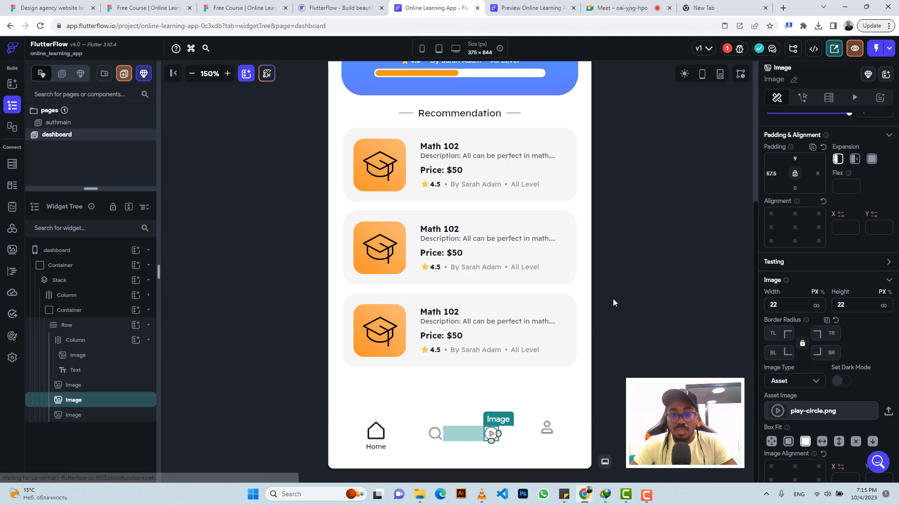
{"action": "left_click", "coordinate": [545, 428]}
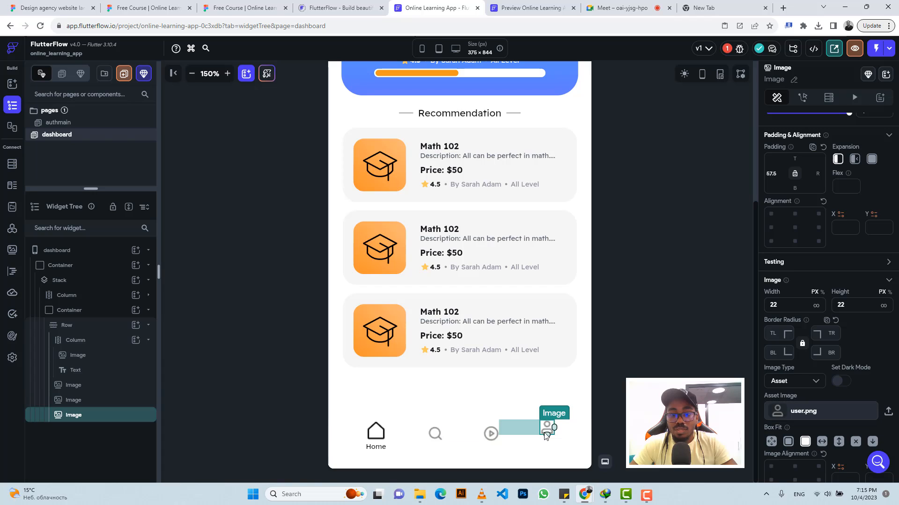
{"action": "left_click", "coordinate": [796, 158]}
{"action": "type", "text": "9"}
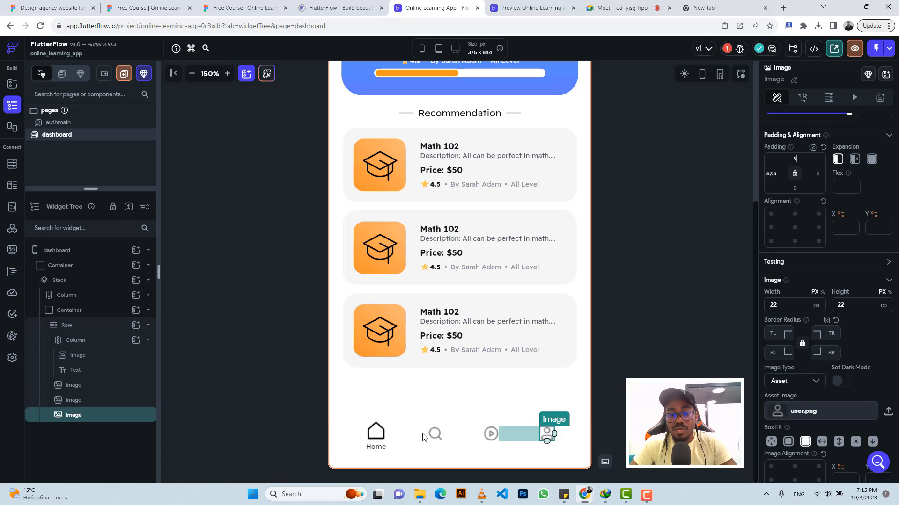
Step: Review the whole dashboard, the project's issues list and the page's nav bar settings
{"action": "left_click", "coordinate": [404, 435]}
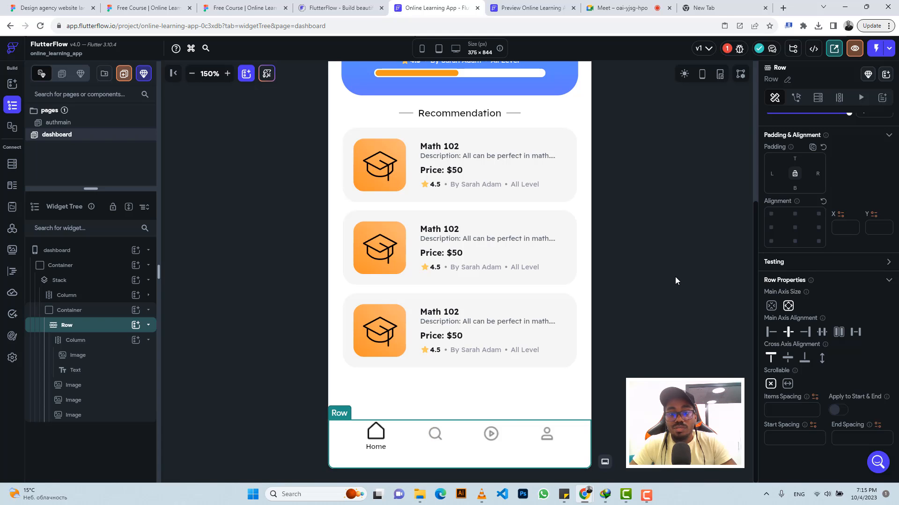
{"action": "left_click", "coordinate": [193, 74]}
{"action": "left_click", "coordinate": [192, 74]}
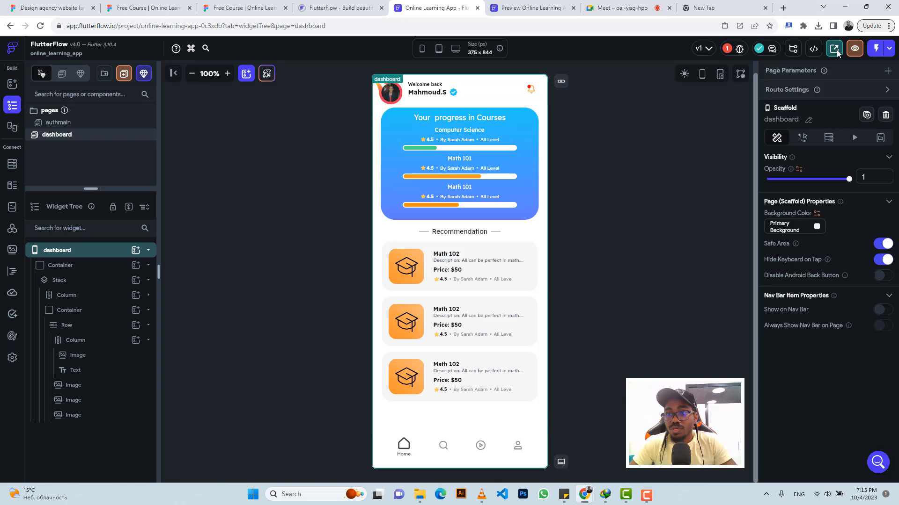
{"action": "left_click", "coordinate": [738, 48]}
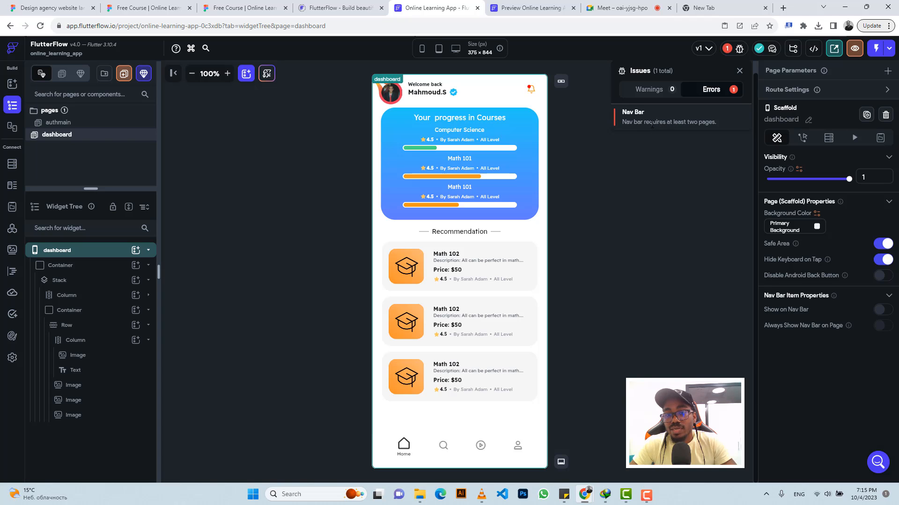
{"action": "left_click", "coordinate": [562, 461]}
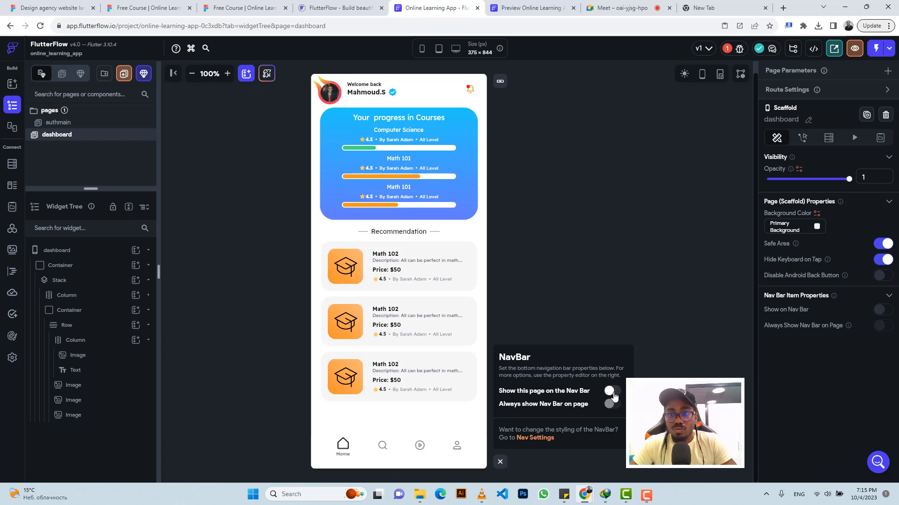
{"action": "left_click", "coordinate": [739, 48]}
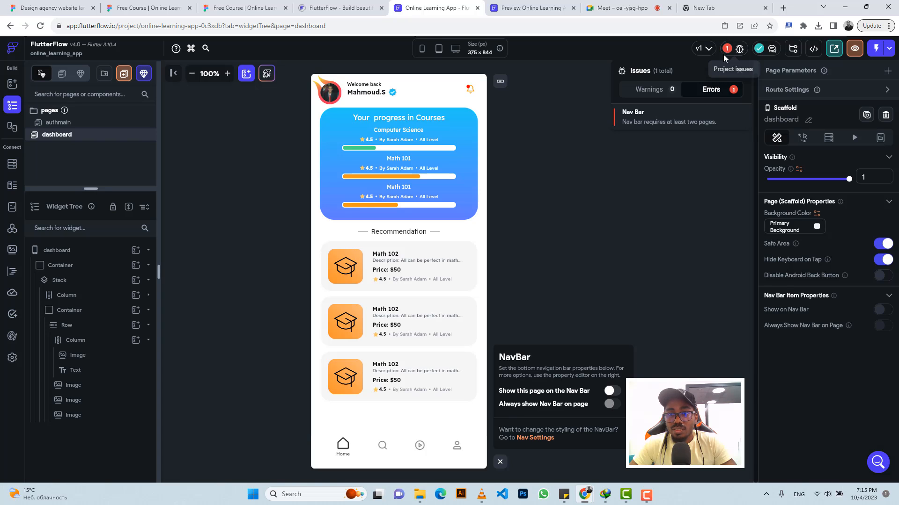
Step: Open the nav bar settings and turn off Show Nav Bar for the app
{"action": "left_click", "coordinate": [638, 119]}
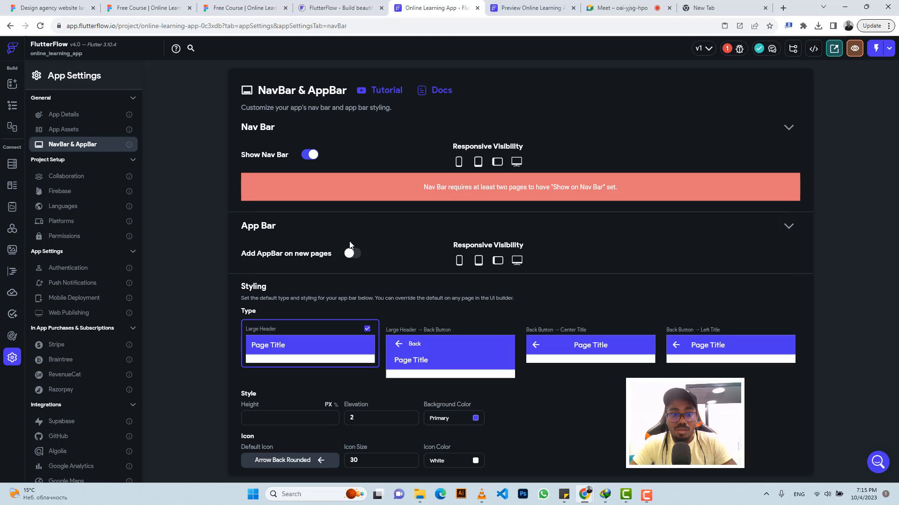
{"action": "left_click", "coordinate": [309, 156]}
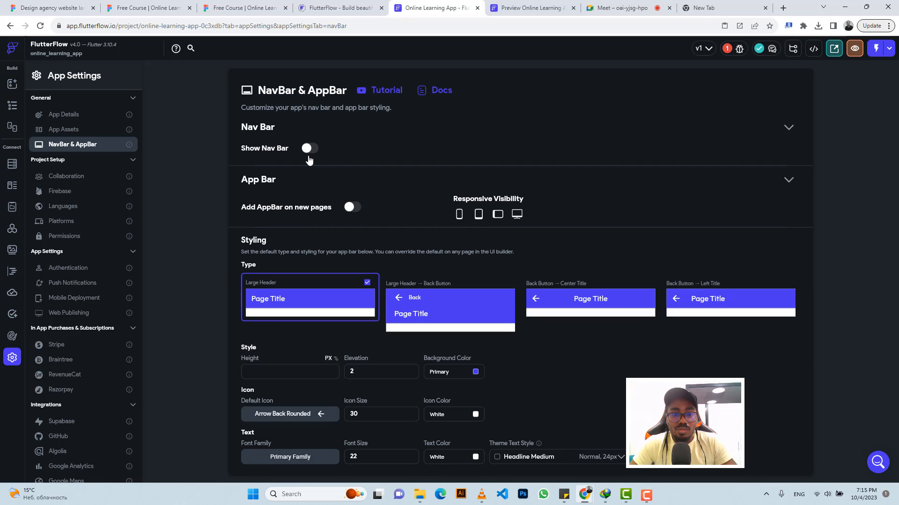
{"action": "left_click", "coordinate": [13, 108]}
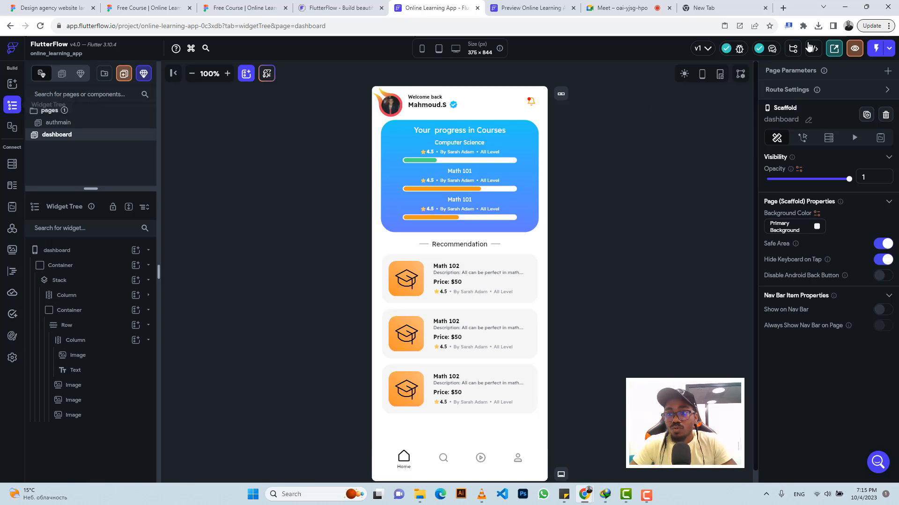
Step: Launch the app preview and compare the layout against the Figma dashboard design
{"action": "left_click", "coordinate": [854, 48]}
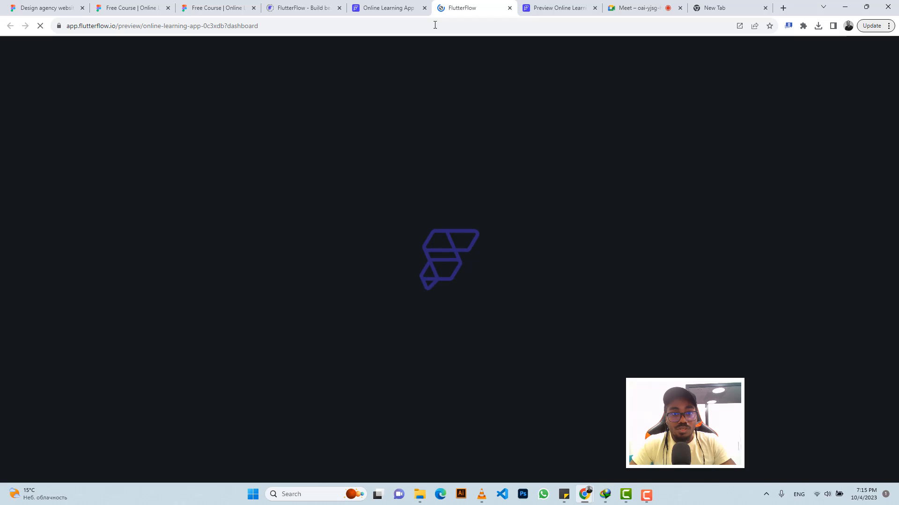
{"action": "left_click", "coordinate": [395, 8]}
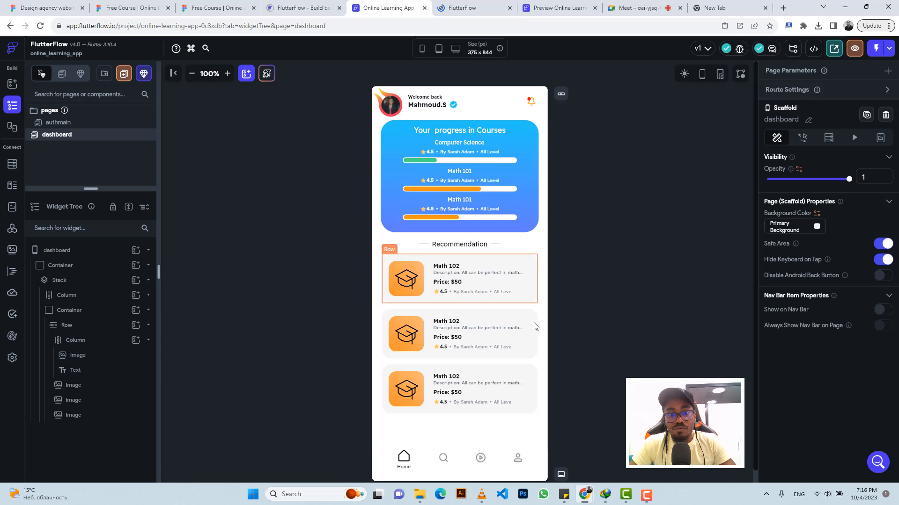
{"action": "left_click", "coordinate": [220, 7]}
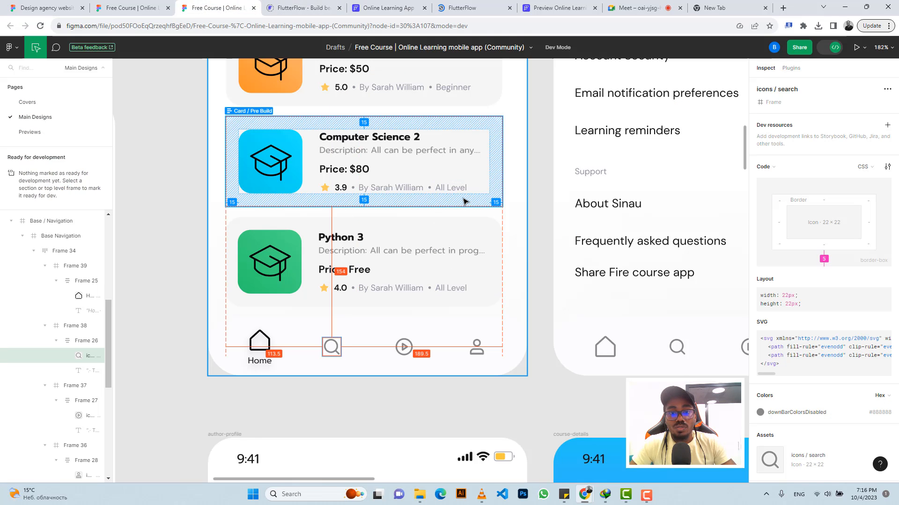
{"action": "scroll", "coordinate": [465, 201], "scroll_direction": "down", "scroll_amount": 5}
{"action": "scroll", "coordinate": [465, 201], "scroll_direction": "up", "scroll_amount": 5}
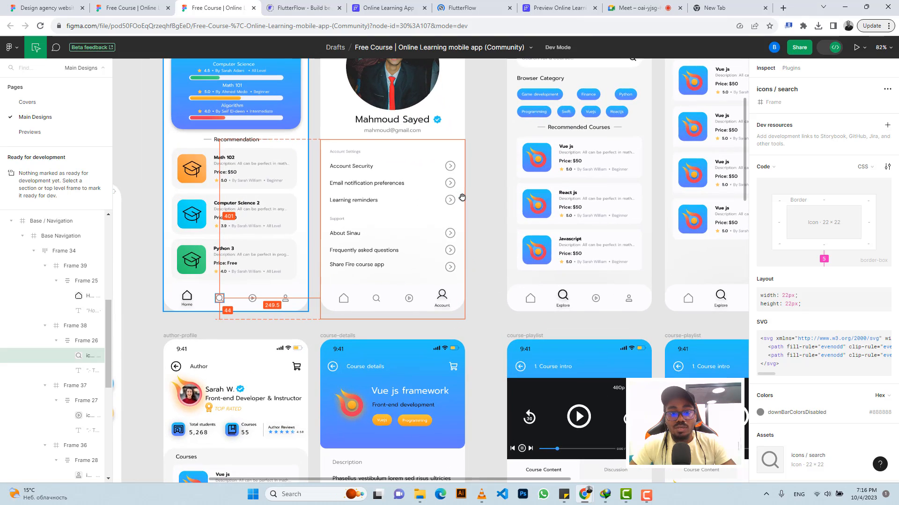
{"action": "scroll", "coordinate": [462, 197], "scroll_direction": "up", "scroll_amount": 3}
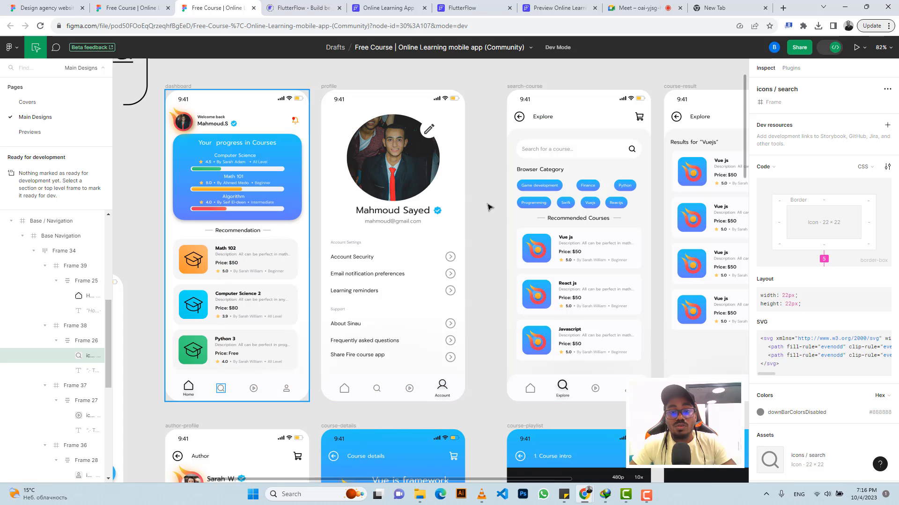
{"action": "scroll", "coordinate": [487, 207], "scroll_direction": "down", "scroll_amount": 5}
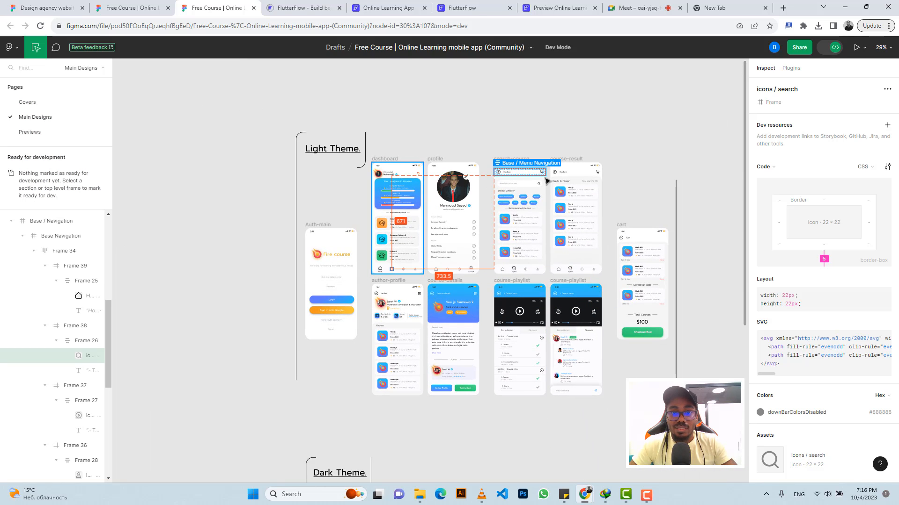
Step: Switch to the running preview of the dashboard and view it inside a phone device frame
{"action": "left_click", "coordinate": [547, 4]}
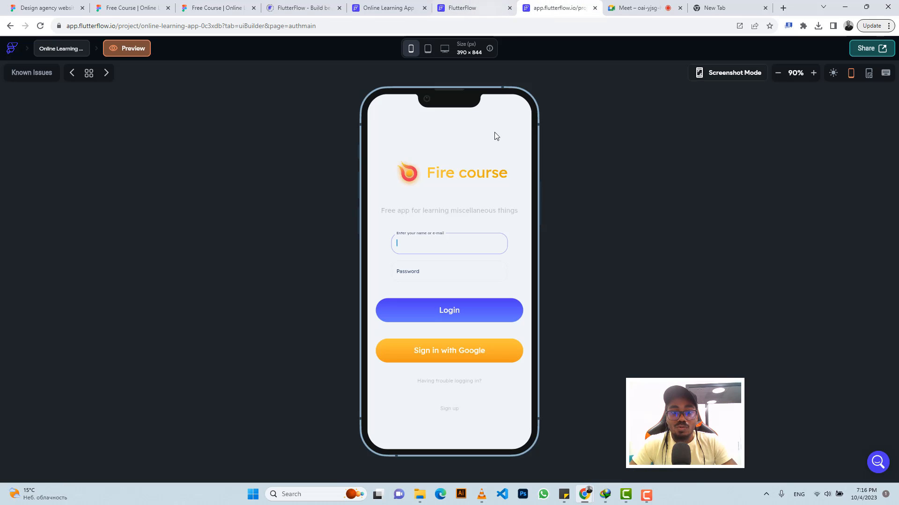
{"action": "left_click", "coordinate": [472, 13]}
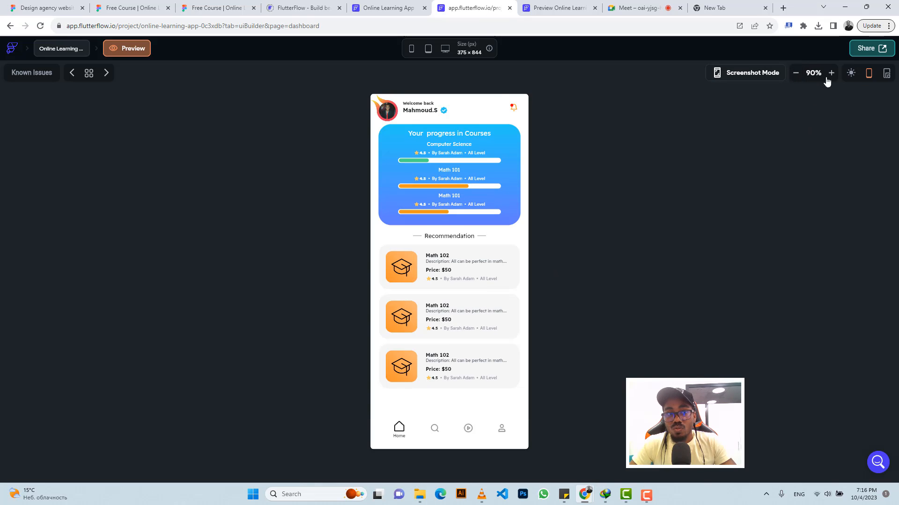
{"action": "left_click", "coordinate": [411, 50]}
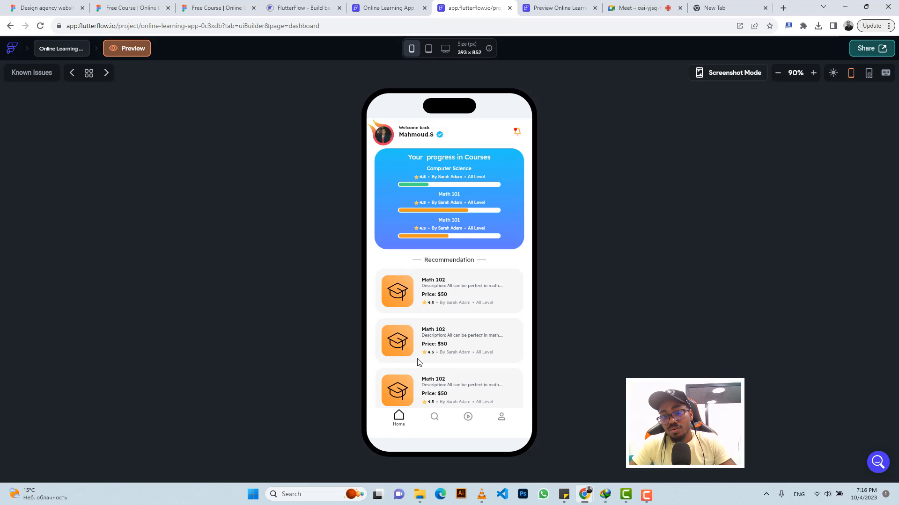